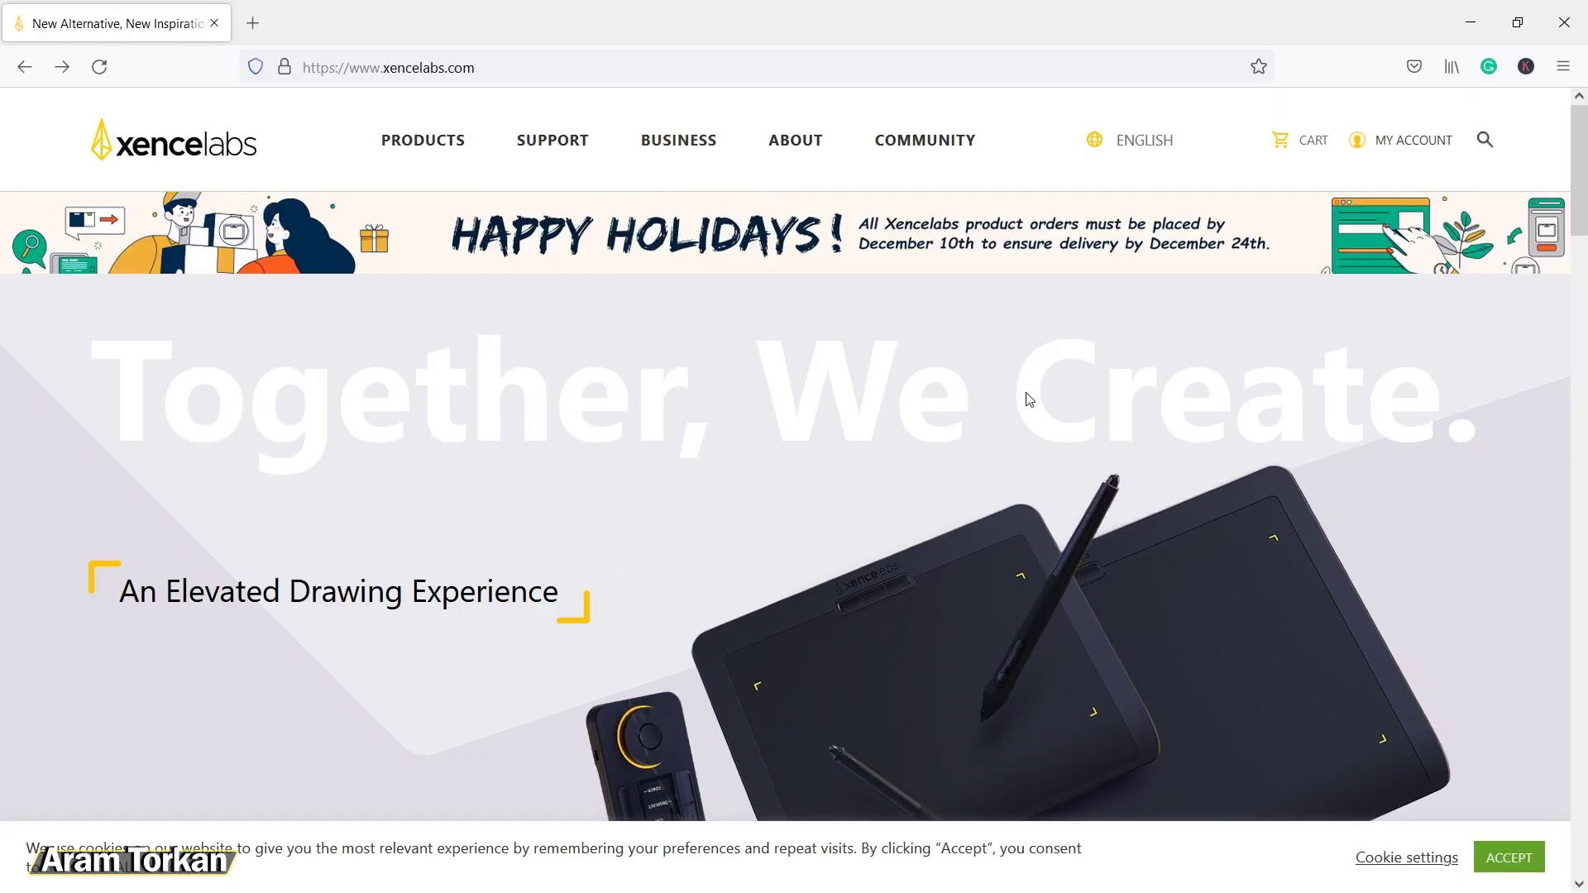
Step: Download and save the XencelabsWin_1.1.0 Windows driver from the Xencelabs Download Drivers page
{"action": "scroll", "coordinate": [1074, 414], "scroll_direction": "down", "scroll_amount": 5}
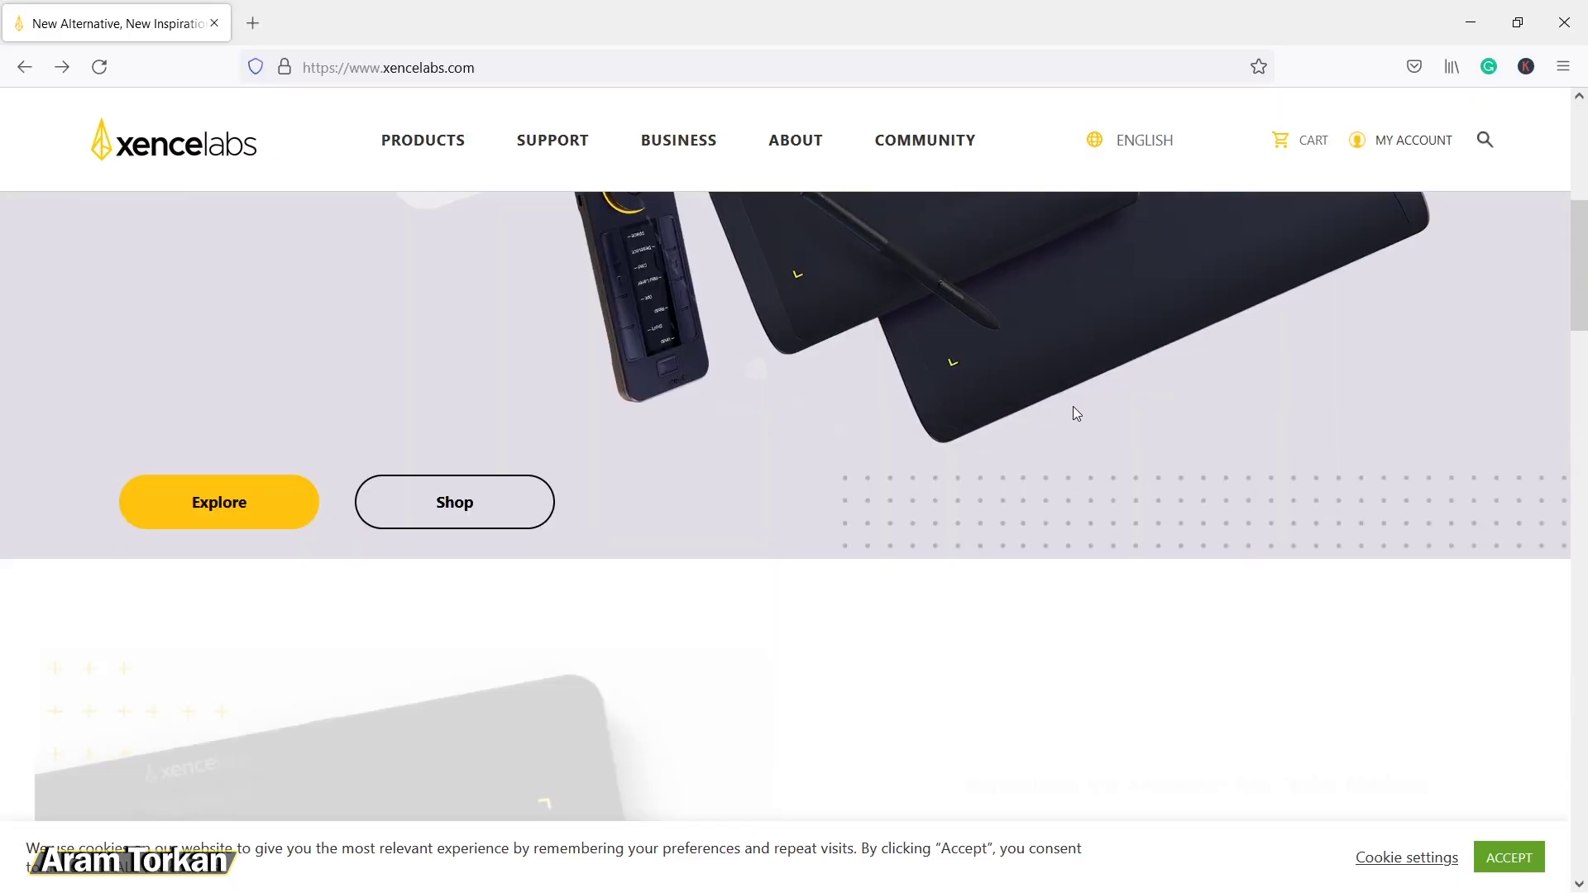
{"action": "scroll", "coordinate": [1075, 412], "scroll_direction": "down", "scroll_amount": 10}
{"action": "scroll", "coordinate": [1490, 412], "scroll_direction": "up", "scroll_amount": 5}
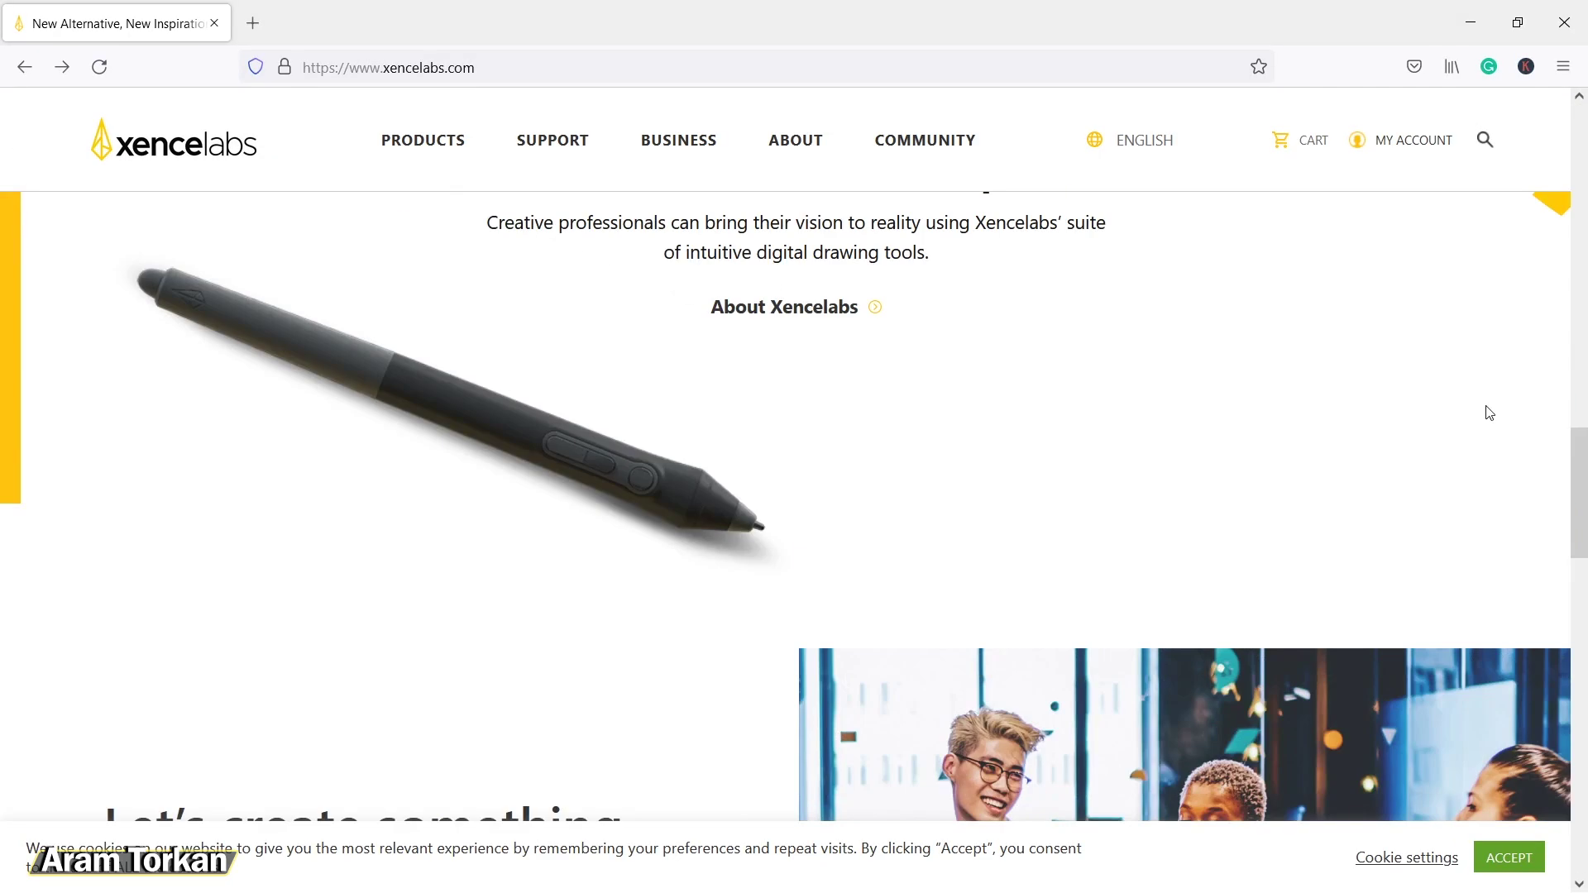
{"action": "scroll", "coordinate": [1489, 412], "scroll_direction": "up", "scroll_amount": 10}
{"action": "mouse_move", "coordinate": [570, 142]}
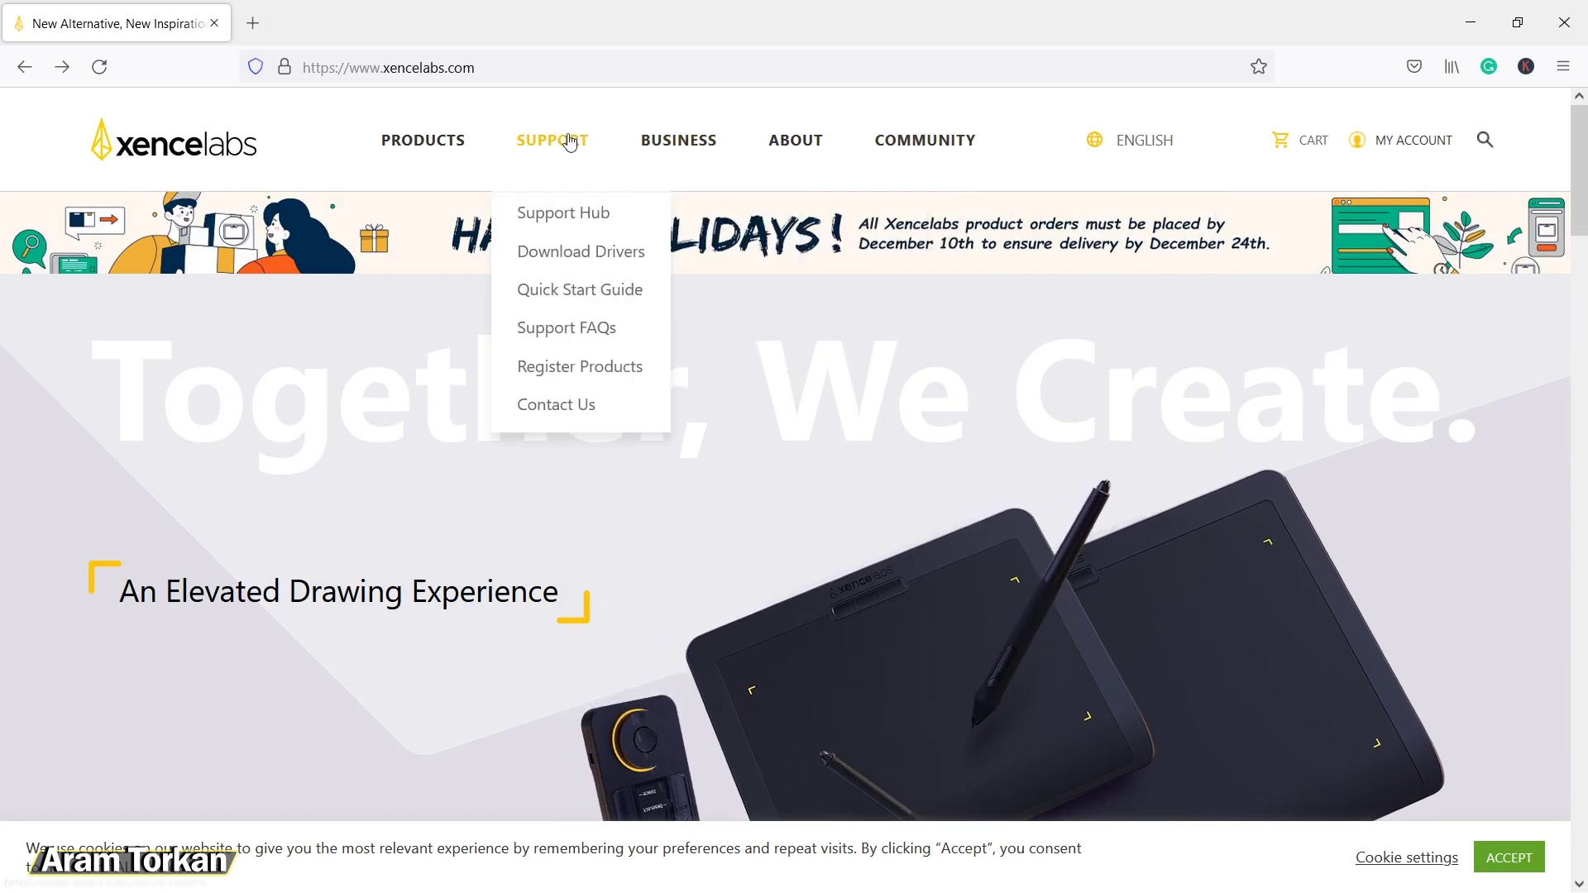
{"action": "left_click", "coordinate": [588, 261]}
{"action": "scroll", "coordinate": [836, 447], "scroll_direction": "down", "scroll_amount": 8}
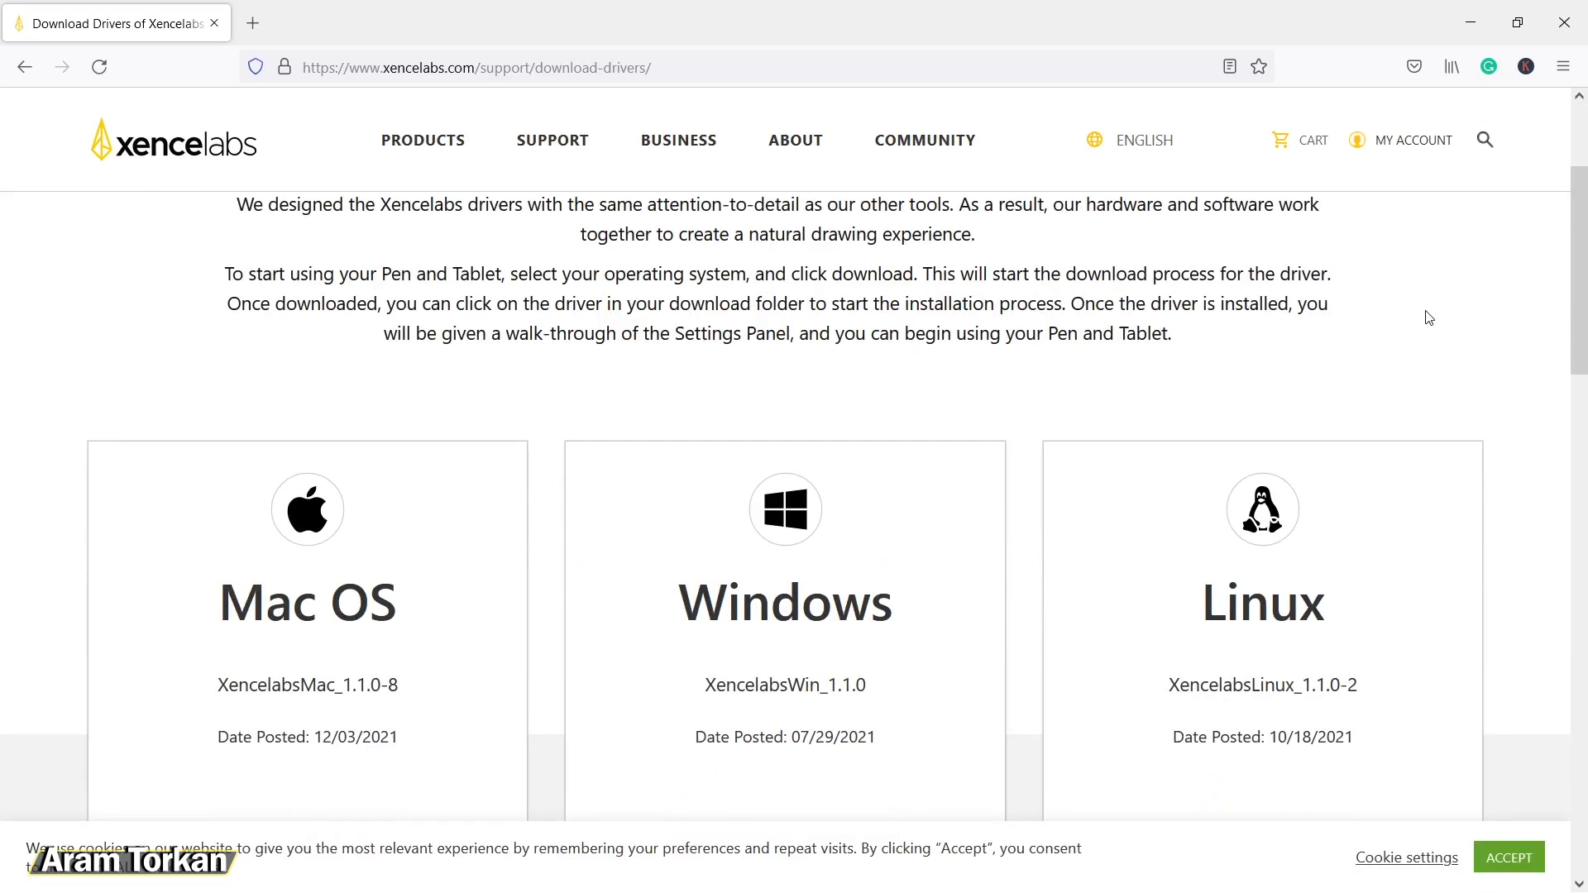
{"action": "scroll", "coordinate": [790, 586], "scroll_direction": "up", "scroll_amount": 1}
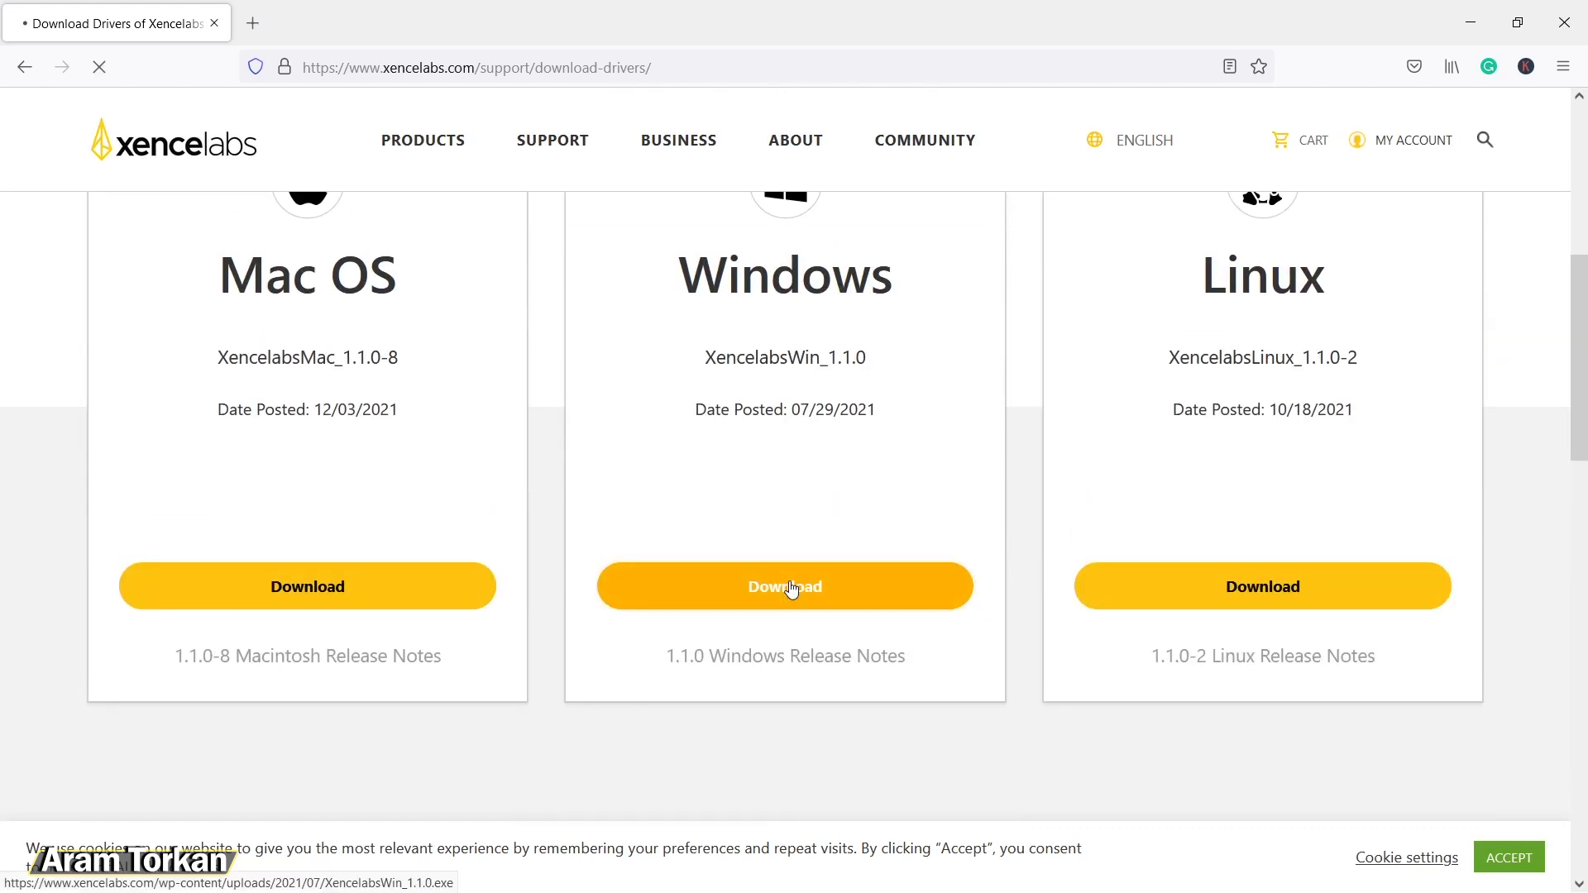
{"action": "left_click", "coordinate": [791, 588]}
{"action": "key", "text": "Return"}
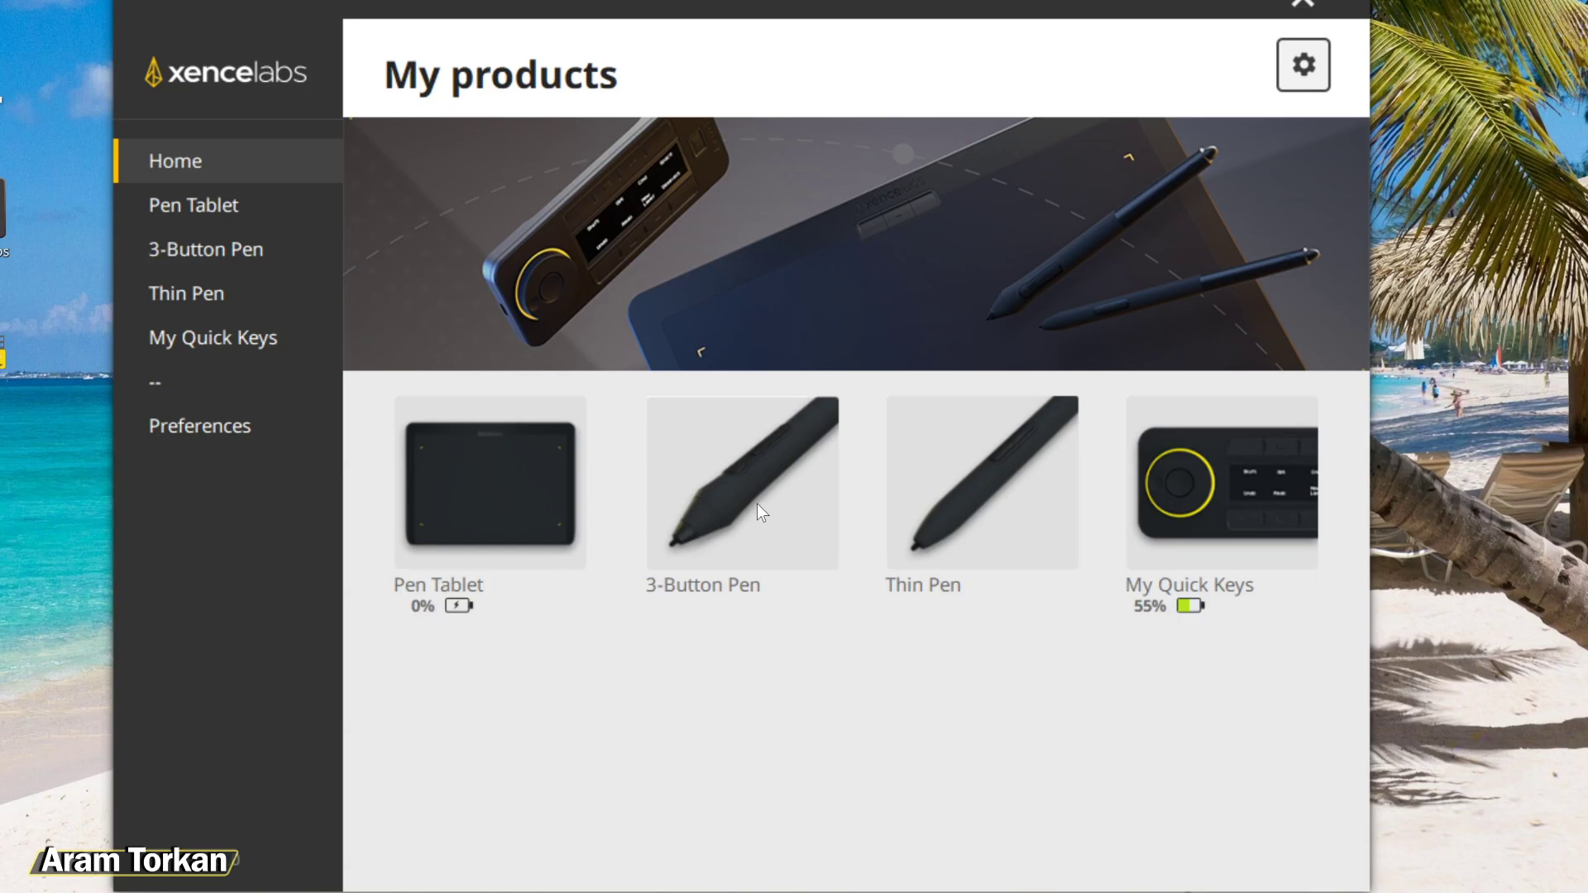
Step: Inspect the Pen Tablet's Middle and Left Button action lists, then bring up the 3-Button Pen page
{"action": "left_click", "coordinate": [212, 205]}
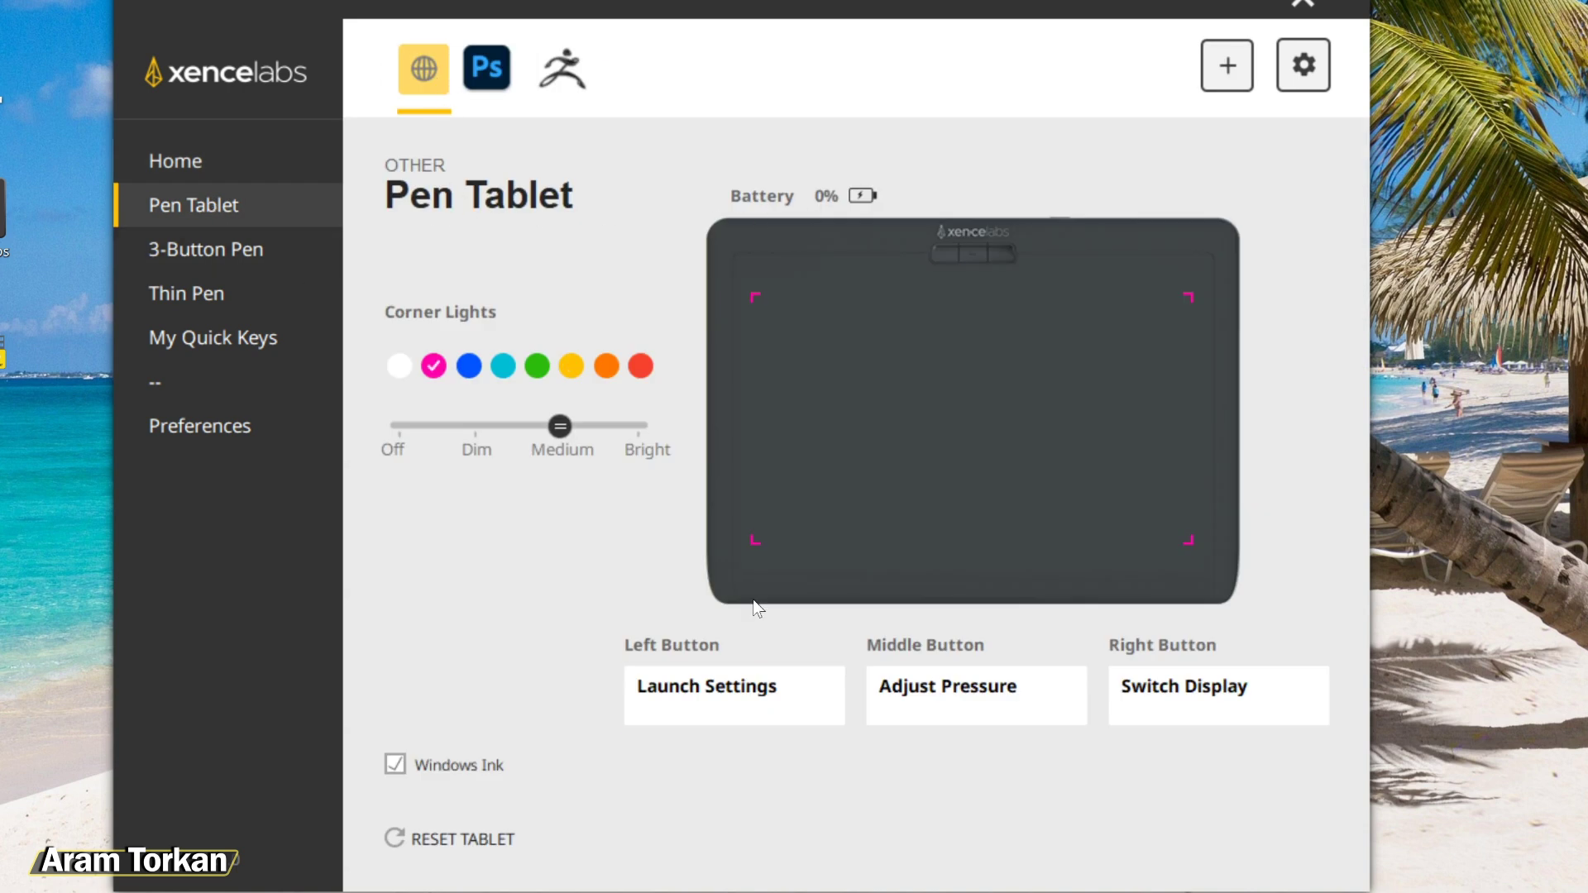
{"action": "left_click", "coordinate": [973, 700]}
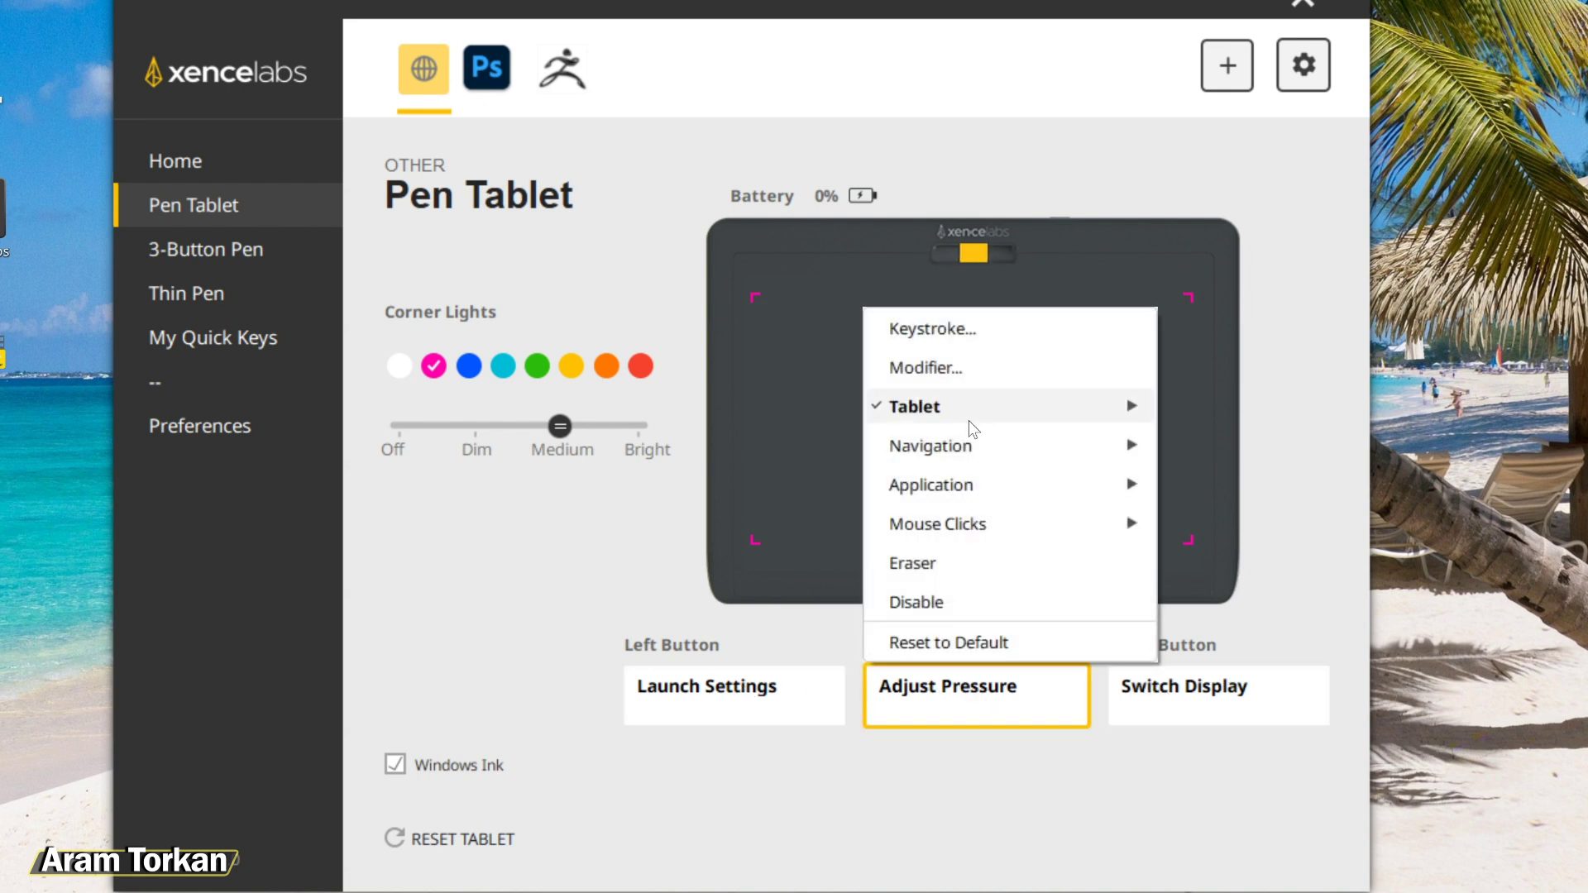
{"action": "mouse_move", "coordinate": [973, 428]}
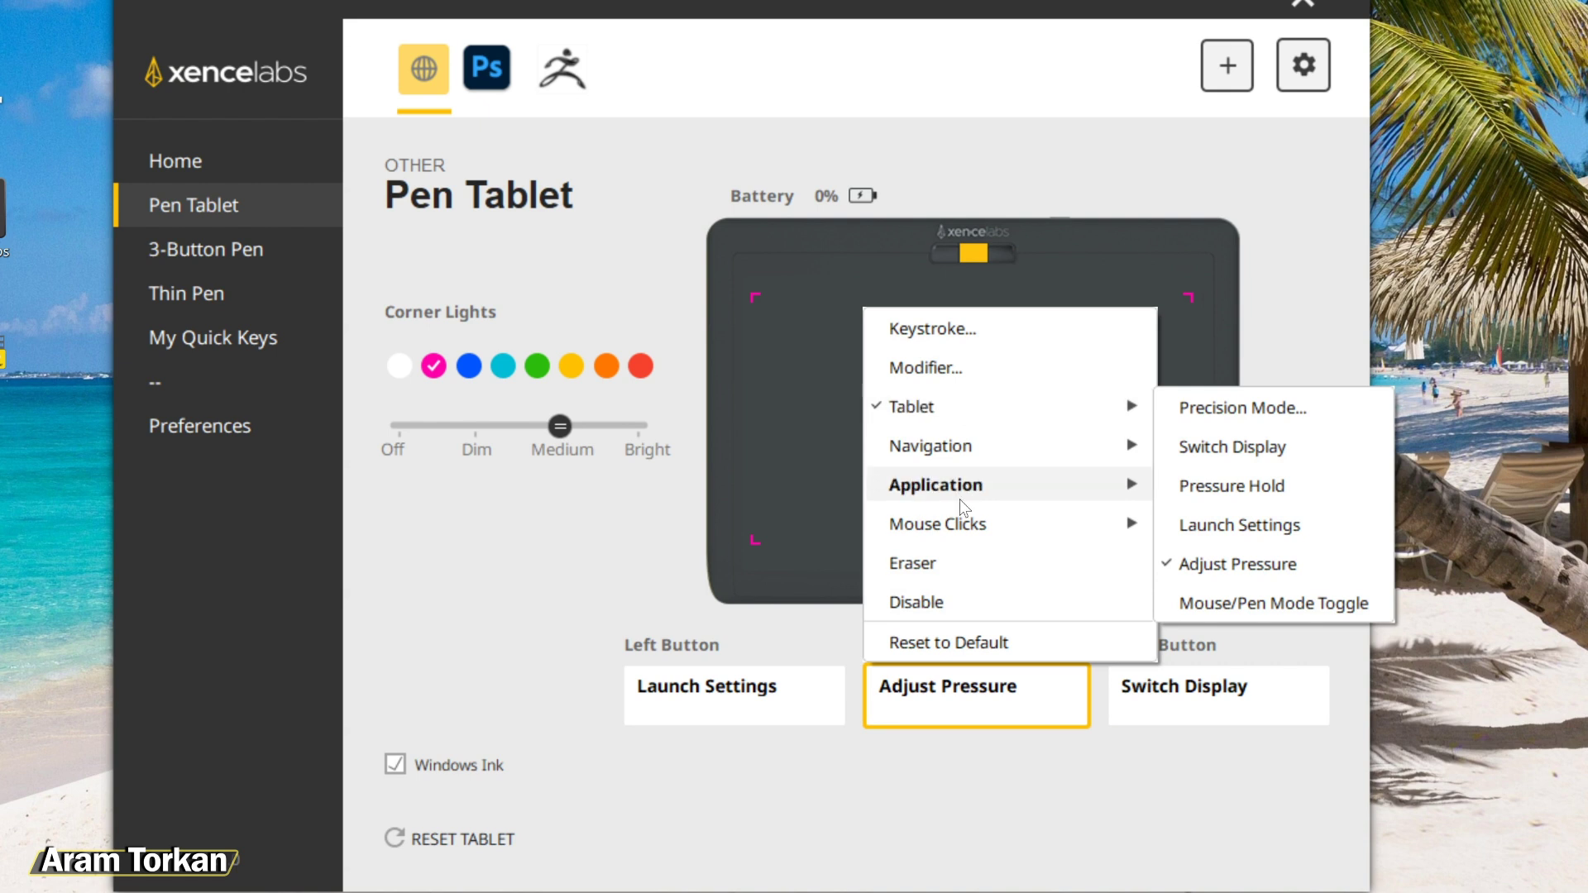
{"action": "left_click", "coordinate": [761, 699]}
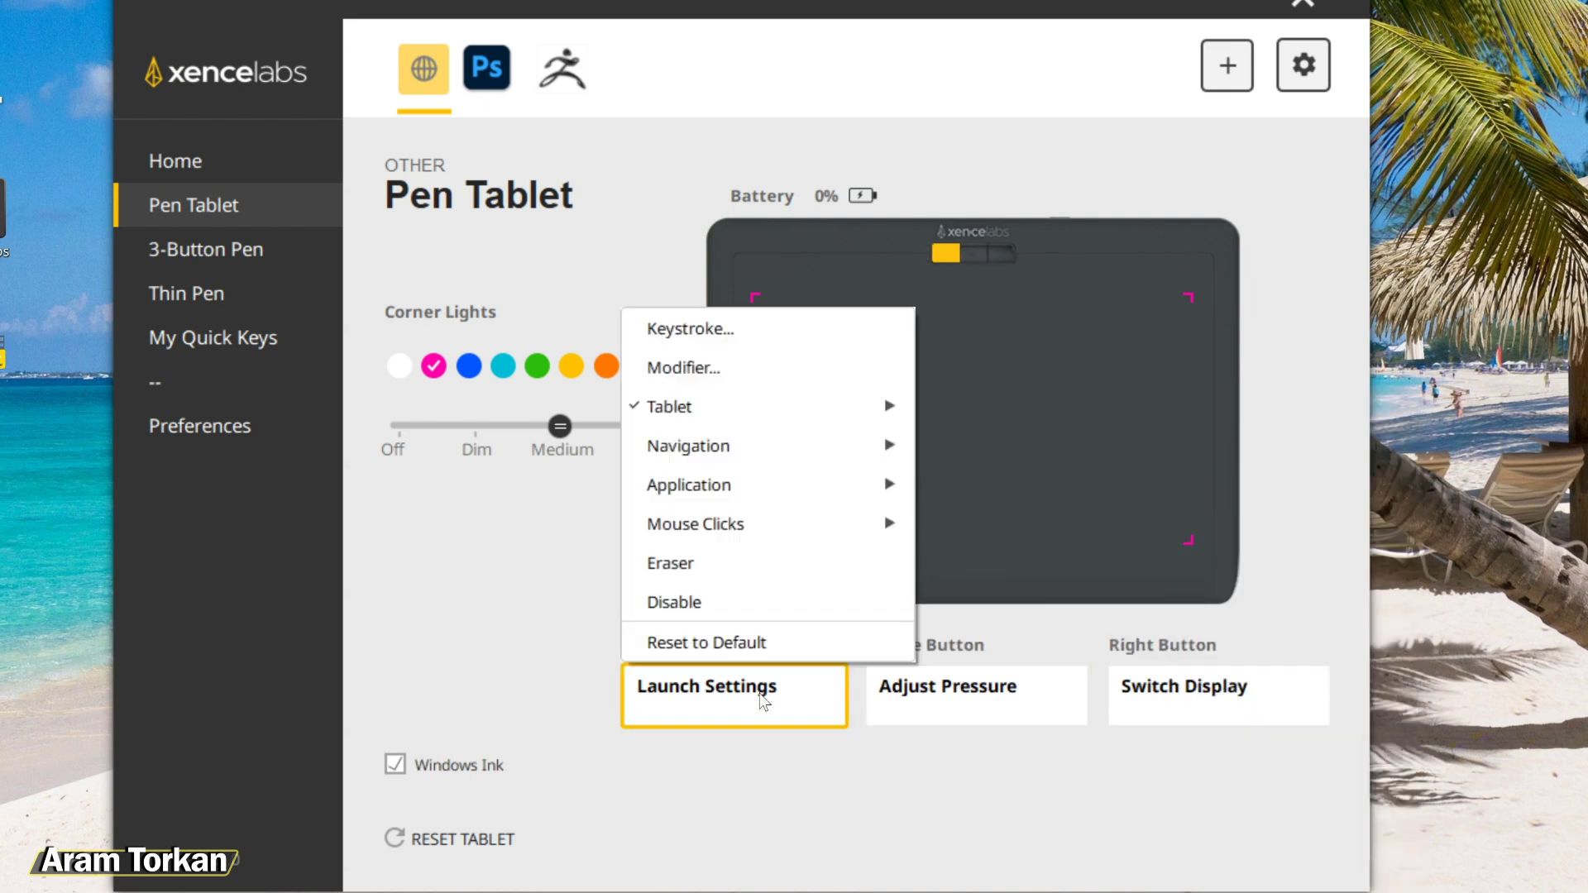
{"action": "left_click", "coordinate": [195, 249]}
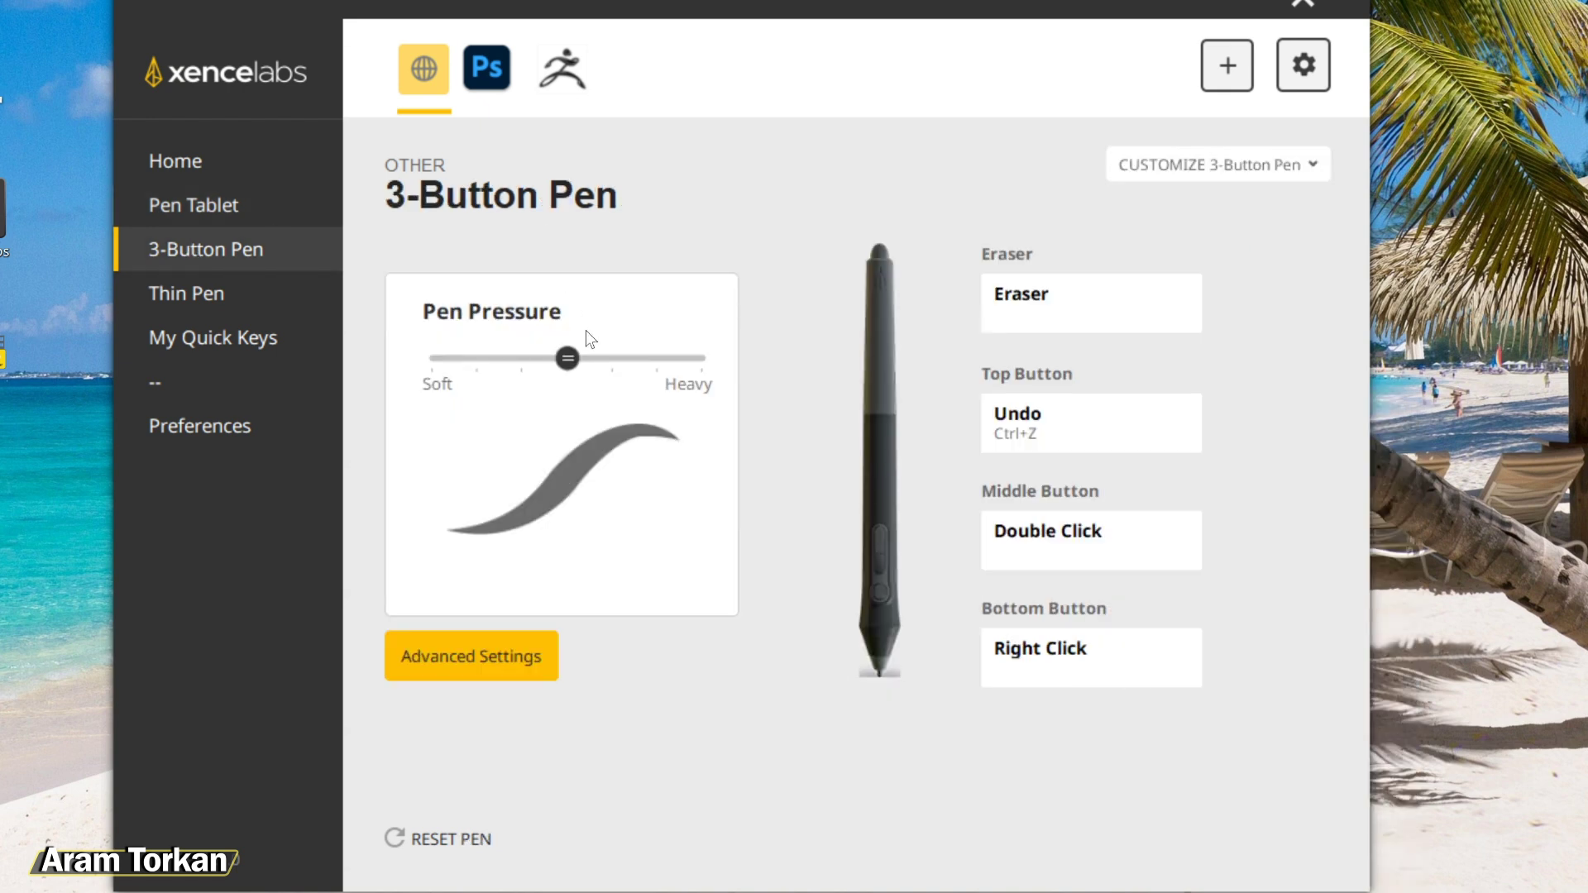
Step: Soften the 3-Button Pen pressure and bend the advanced pressure curve at its midpoint
{"action": "left_click_drag", "start_coordinate": [569, 358], "coordinate": [639, 374]}
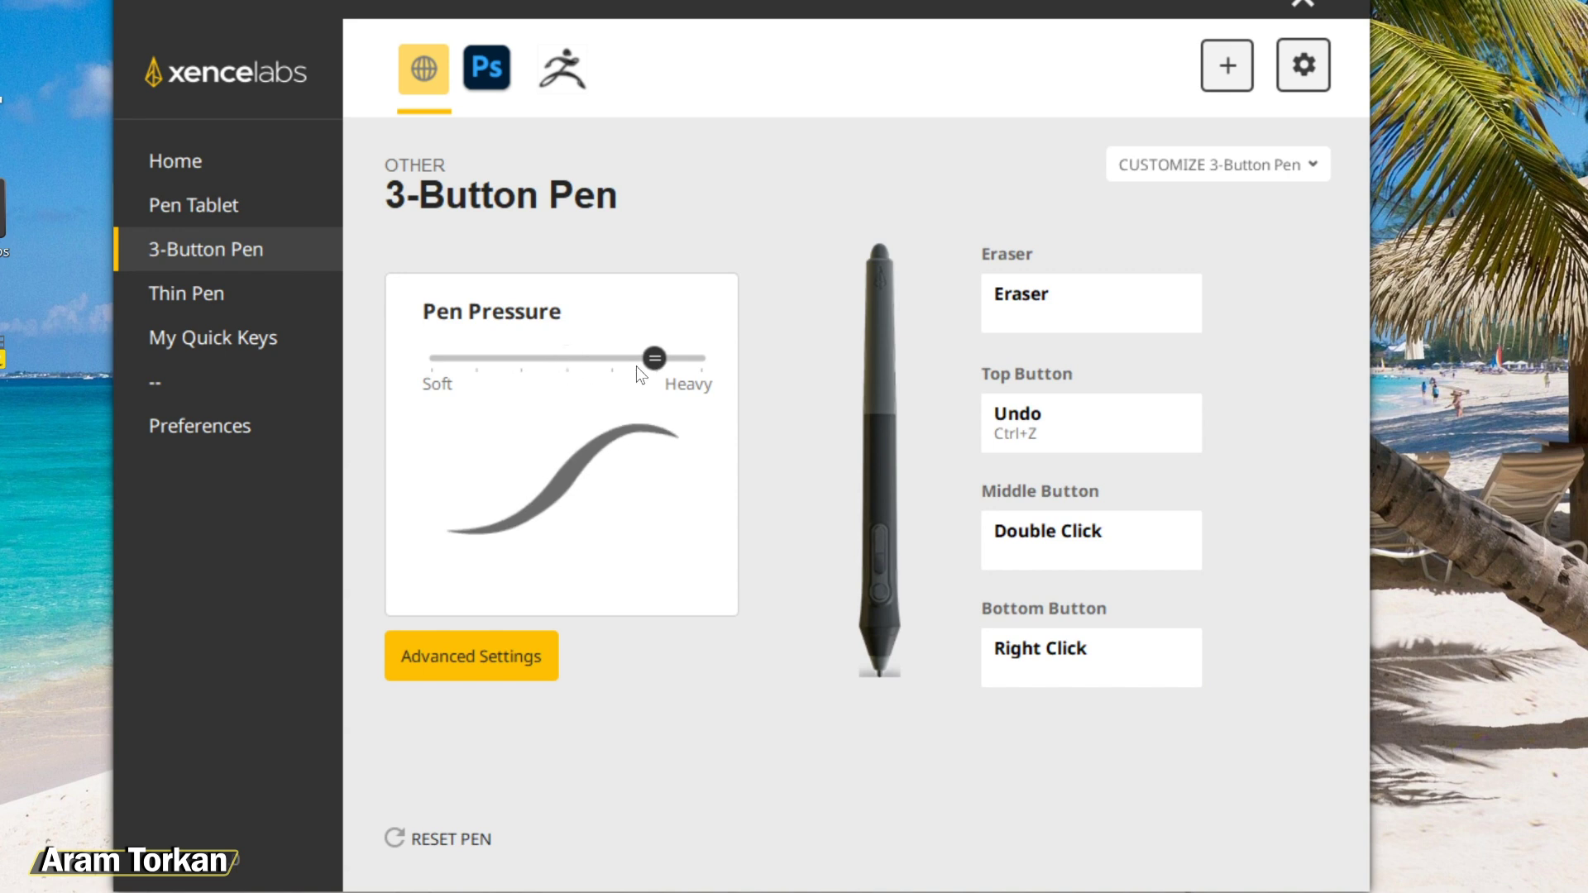
{"action": "left_click", "coordinate": [539, 643]}
{"action": "left_click_drag", "start_coordinate": [656, 488], "coordinate": [686, 506]}
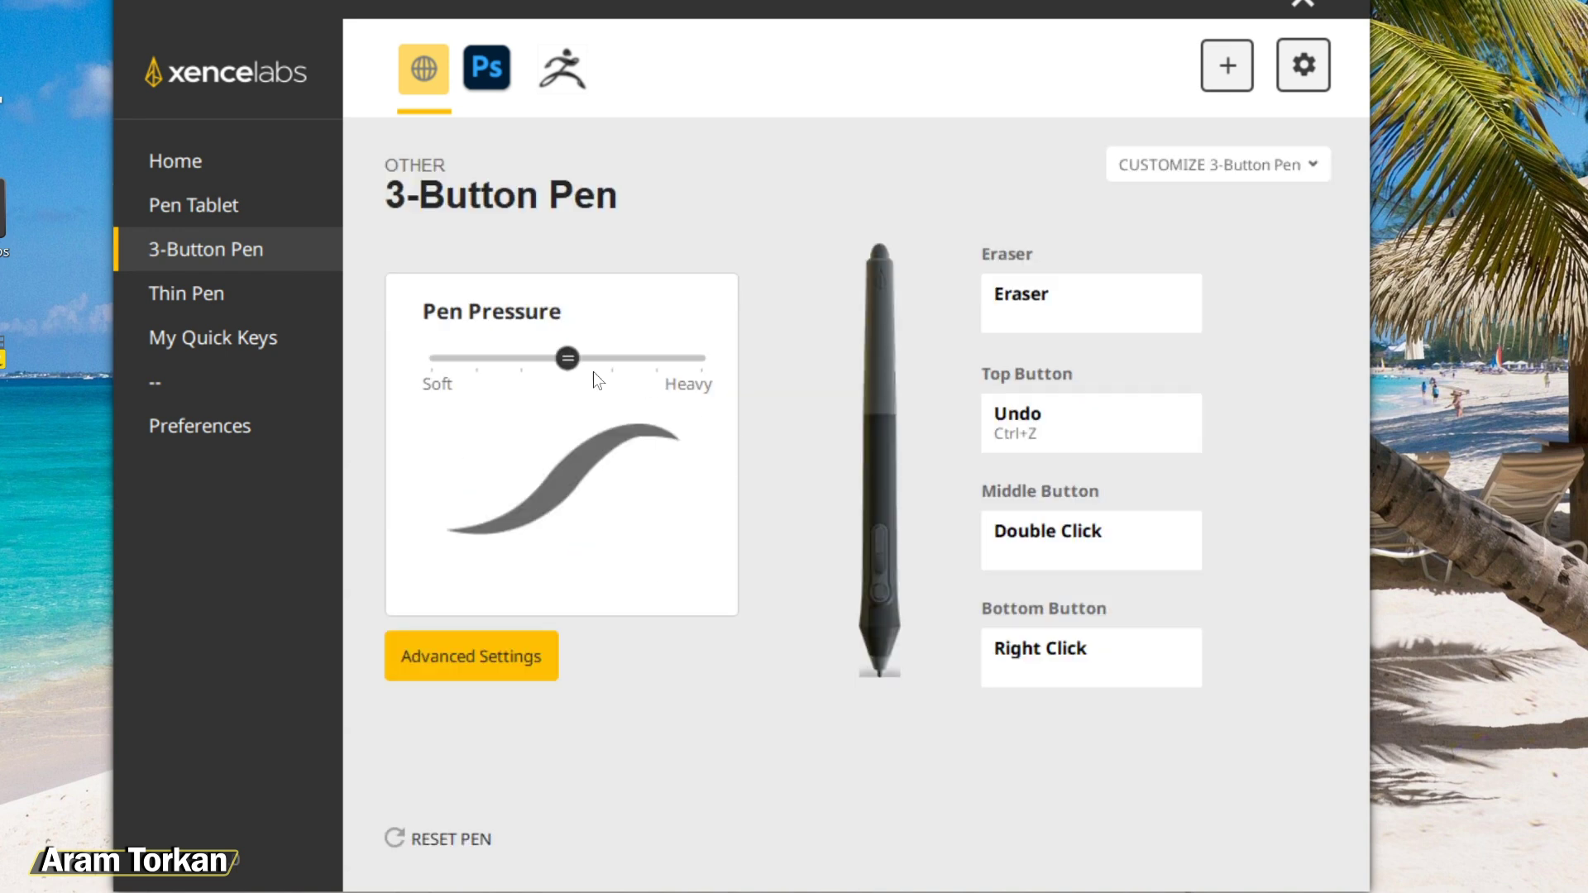
{"action": "left_click", "coordinate": [1071, 311]}
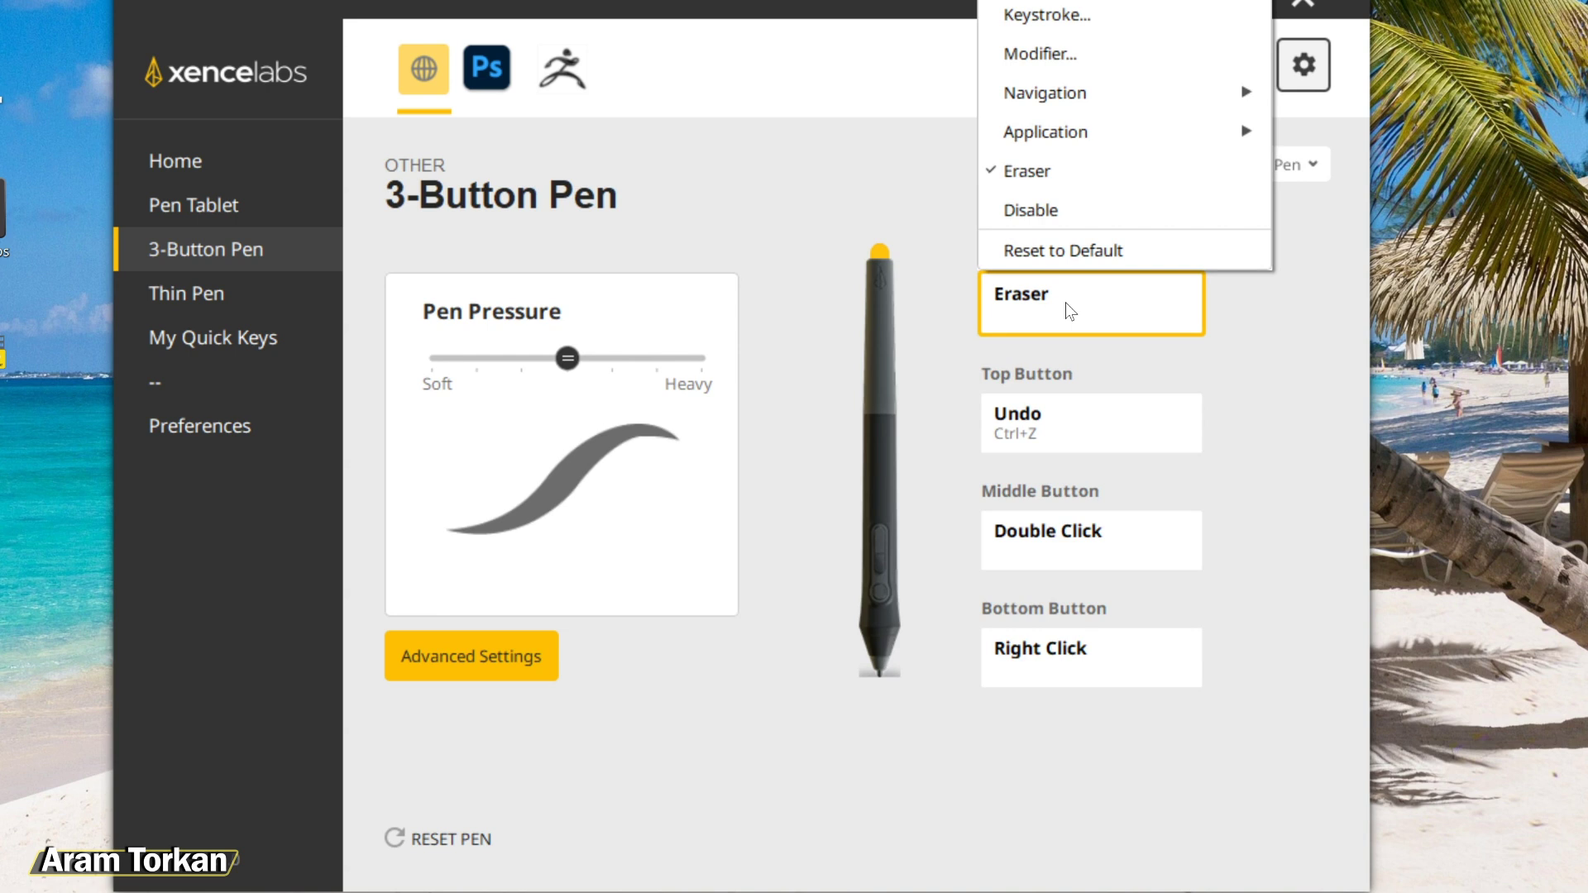
{"action": "left_click", "coordinate": [1078, 426]}
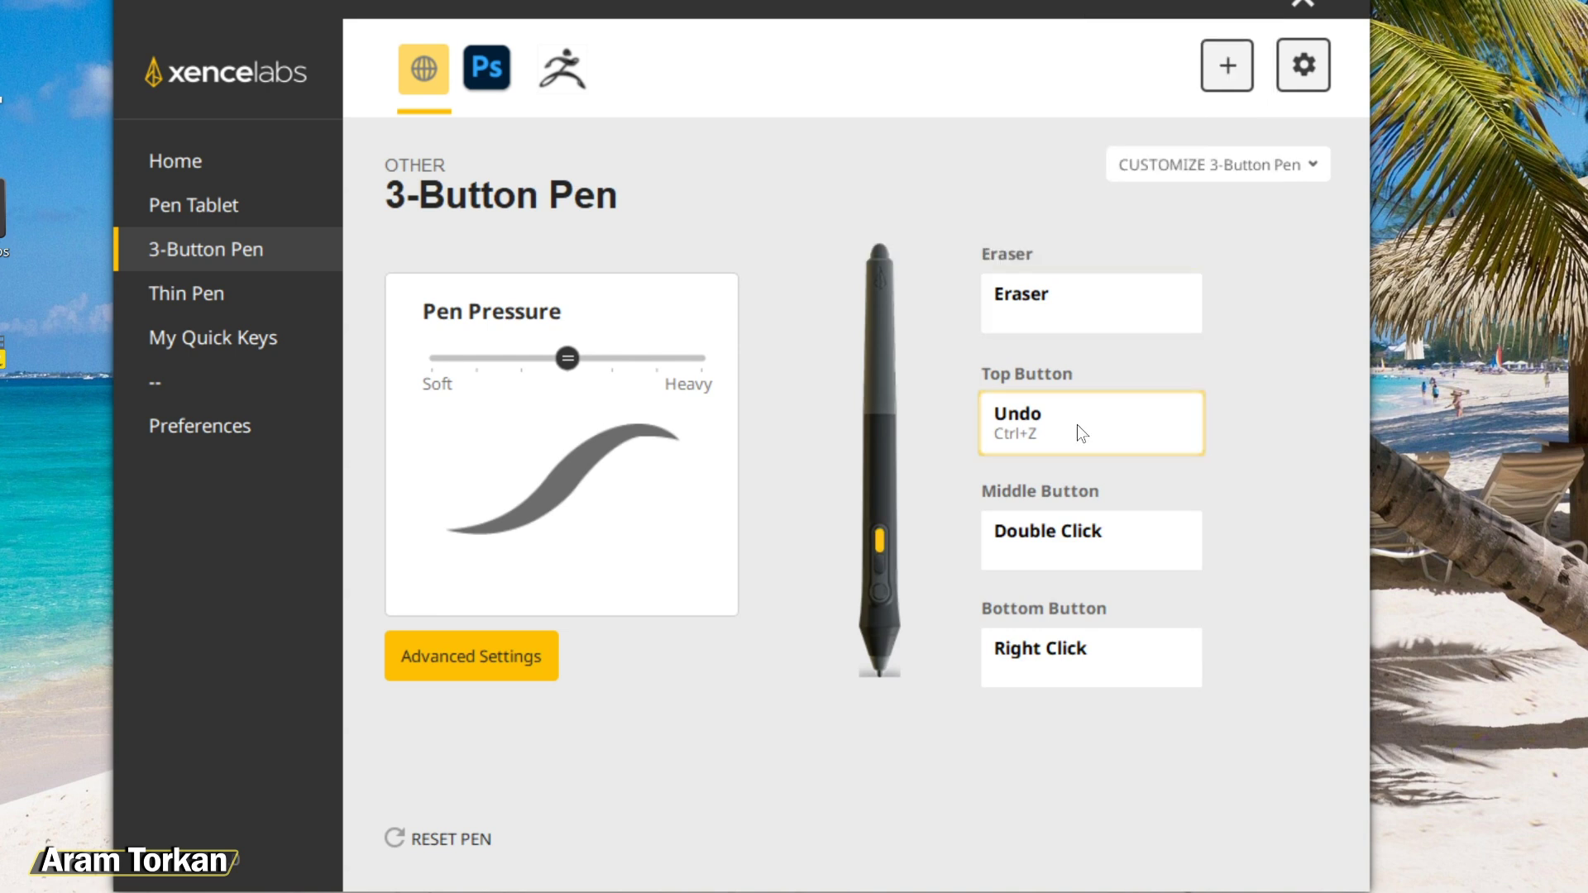
Step: Map the Thin Pen's top button to Right Click and bottom to Double Click, then open My Quick Keys
{"action": "left_click", "coordinate": [1090, 416]}
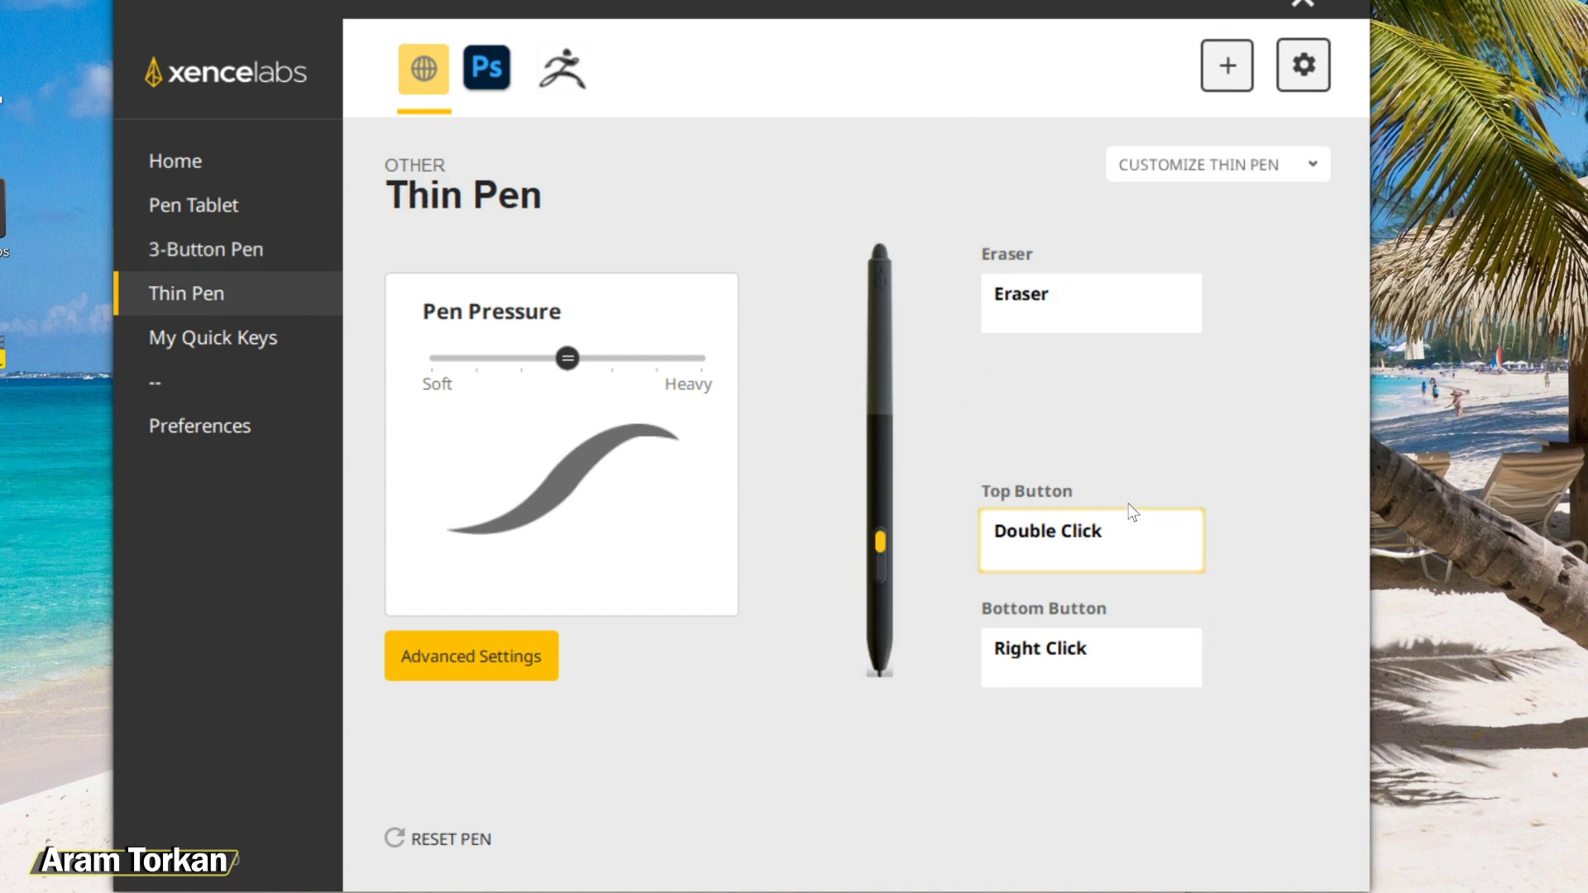
{"action": "left_click", "coordinate": [1103, 536]}
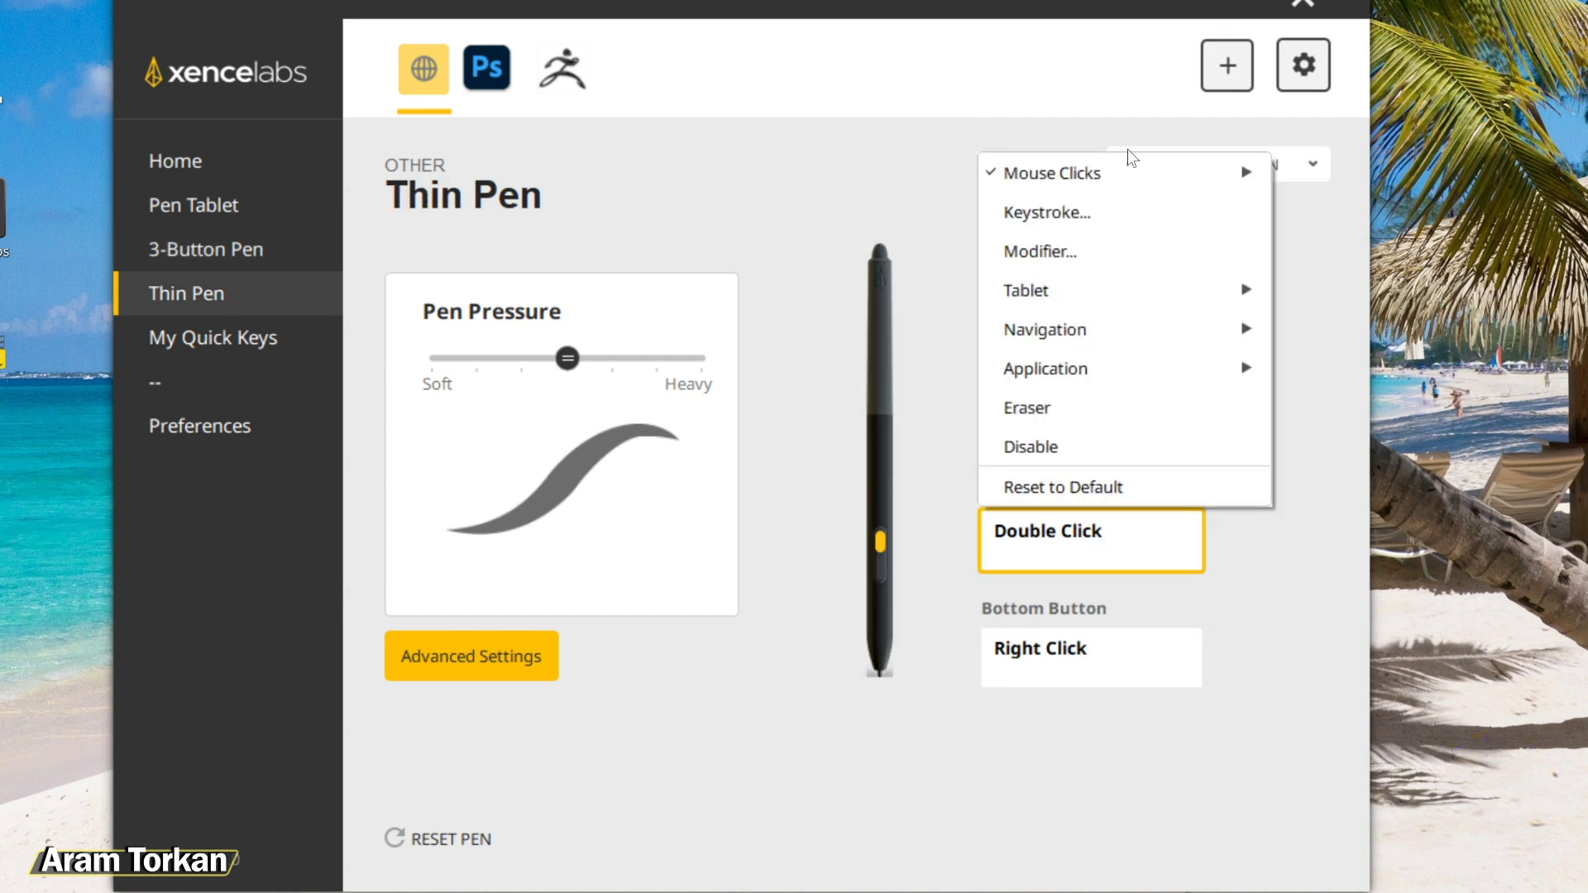
{"action": "mouse_move", "coordinate": [1175, 172]}
{"action": "left_click", "coordinate": [1319, 212]}
{"action": "left_click", "coordinate": [1092, 657]}
{"action": "left_click", "coordinate": [1296, 453]}
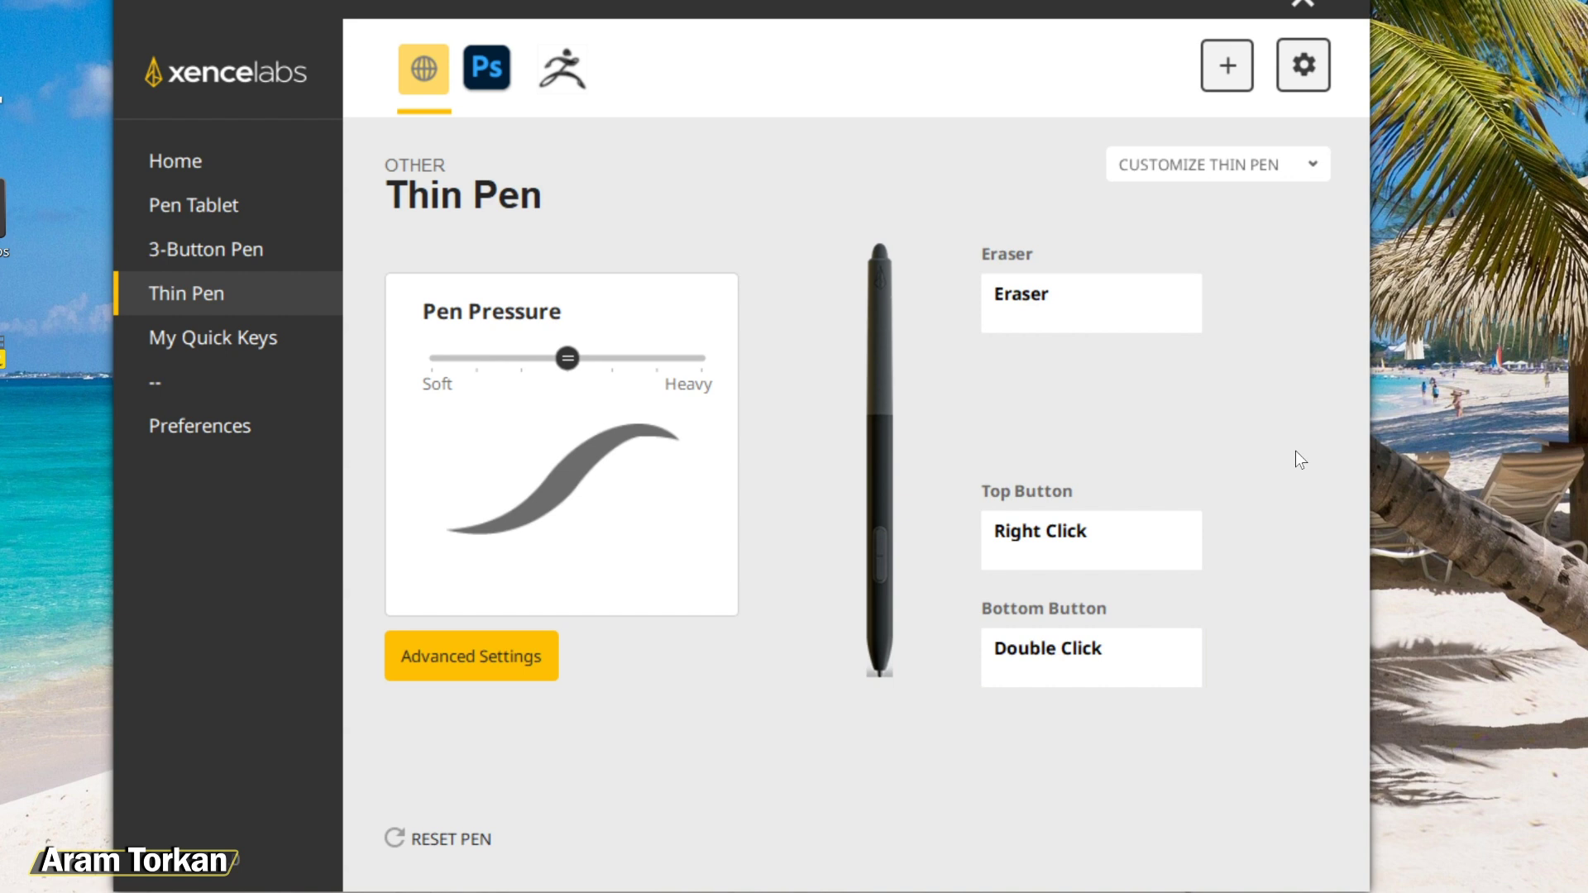
{"action": "left_click", "coordinate": [224, 337]}
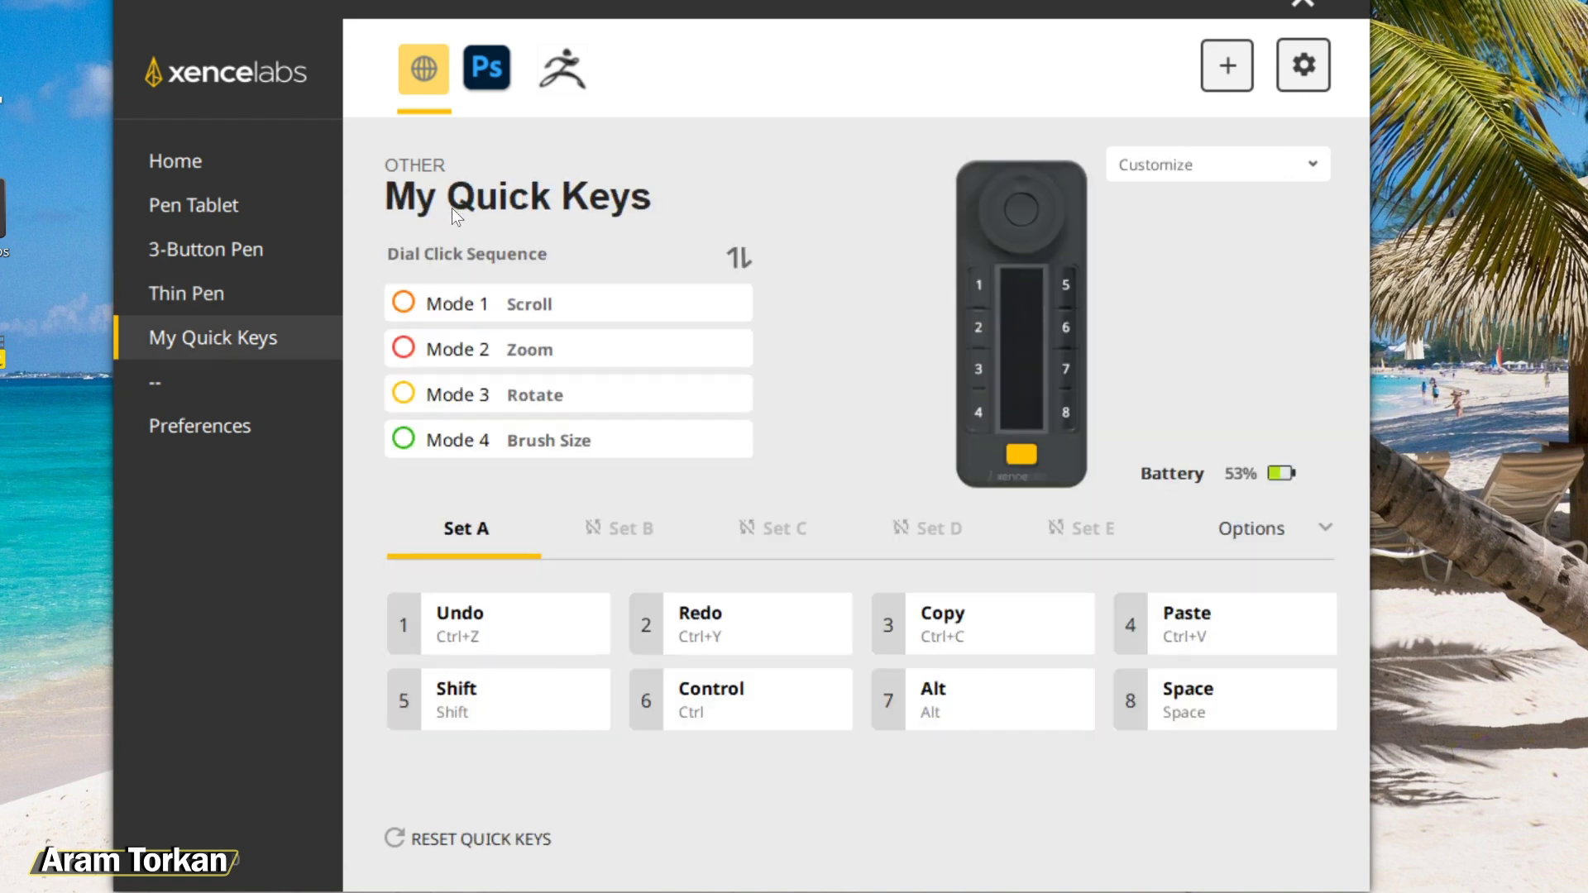
{"action": "left_click", "coordinate": [438, 310]}
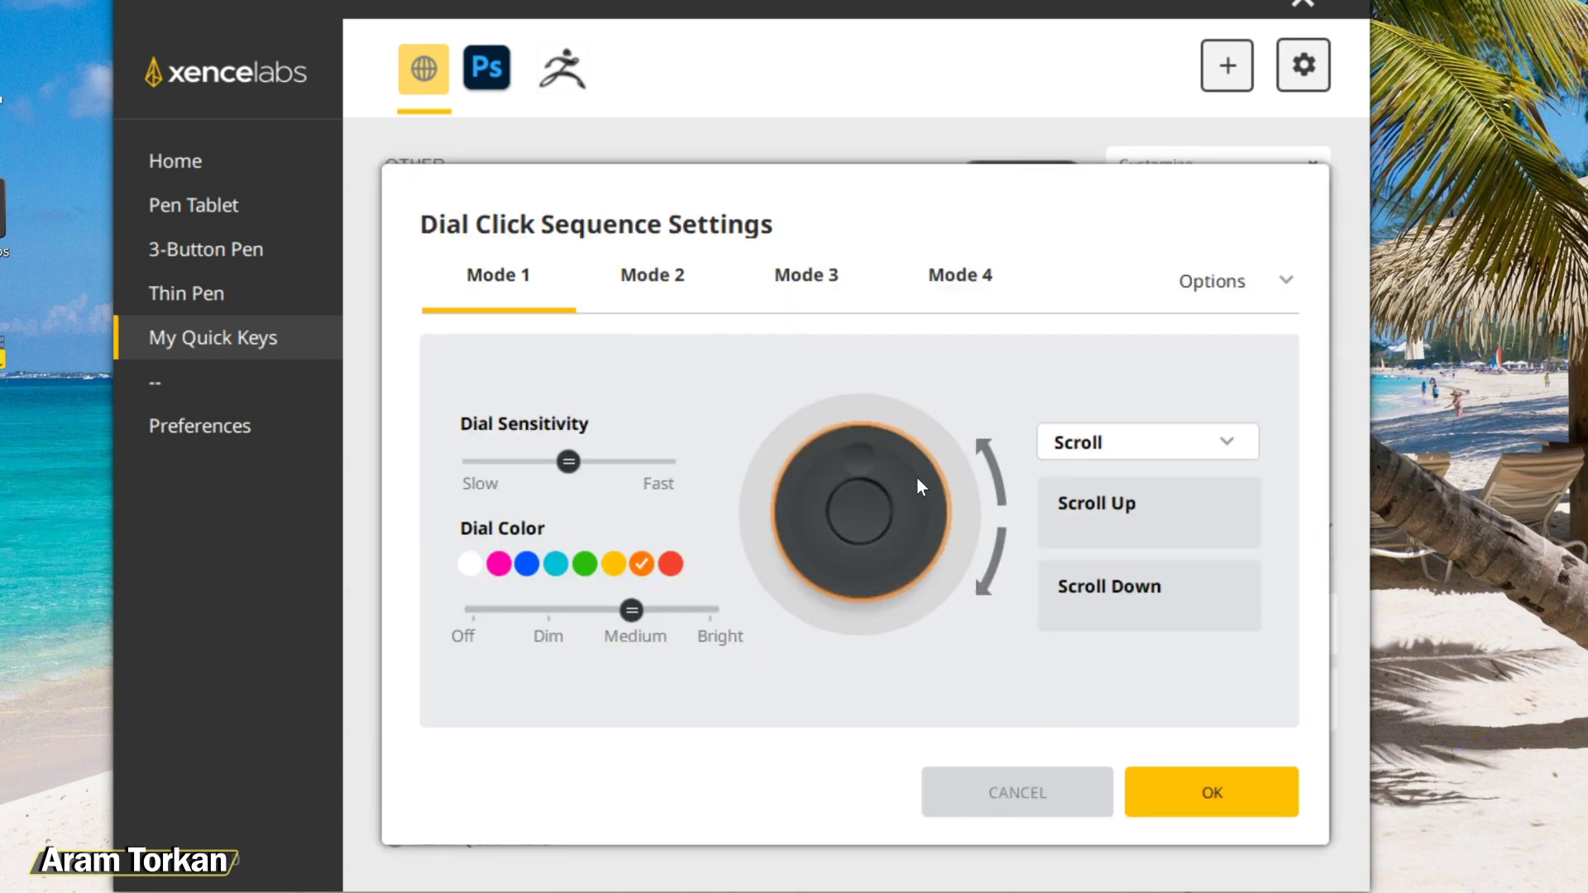
{"action": "left_click", "coordinate": [806, 281]}
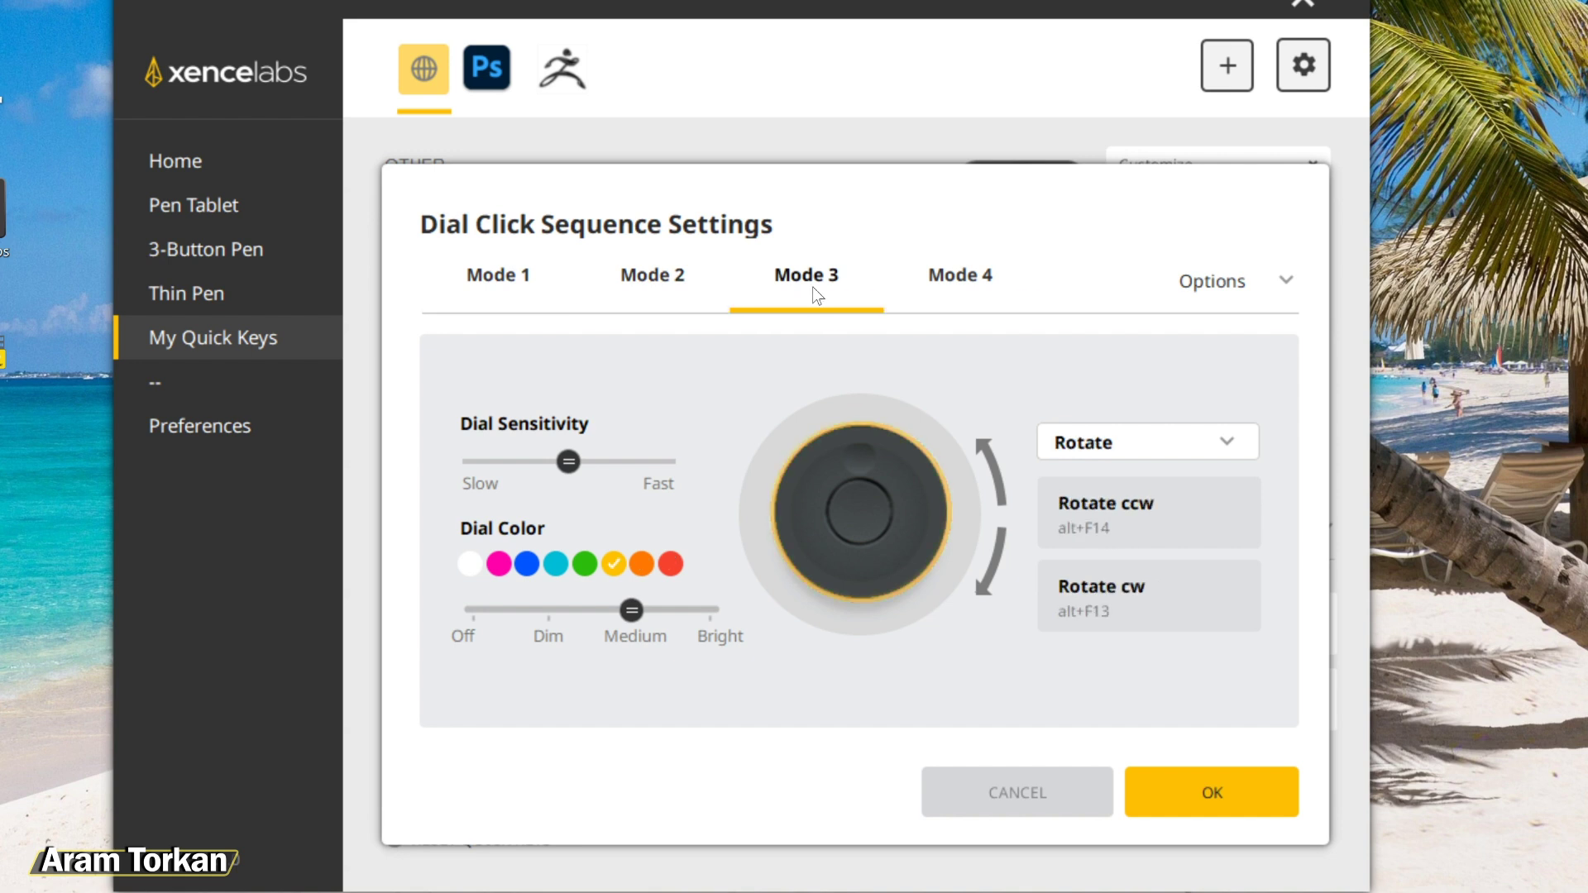
{"action": "left_click", "coordinate": [645, 285]}
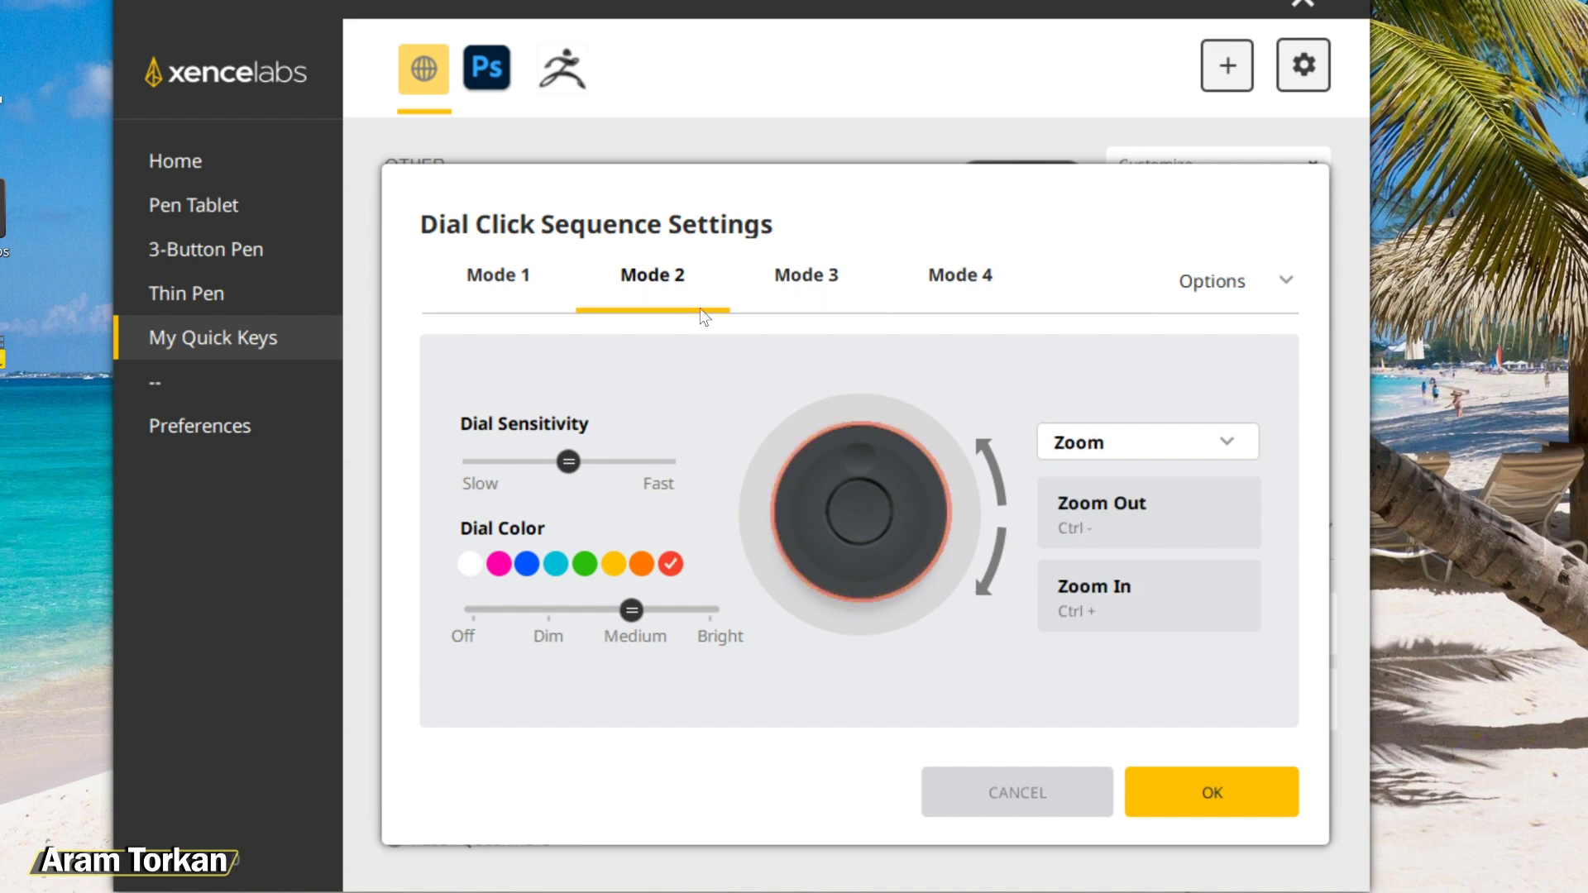
{"action": "left_click", "coordinate": [811, 286]}
{"action": "left_click", "coordinate": [1204, 445]}
{"action": "left_click", "coordinate": [1204, 444]}
{"action": "left_click", "coordinate": [948, 281]}
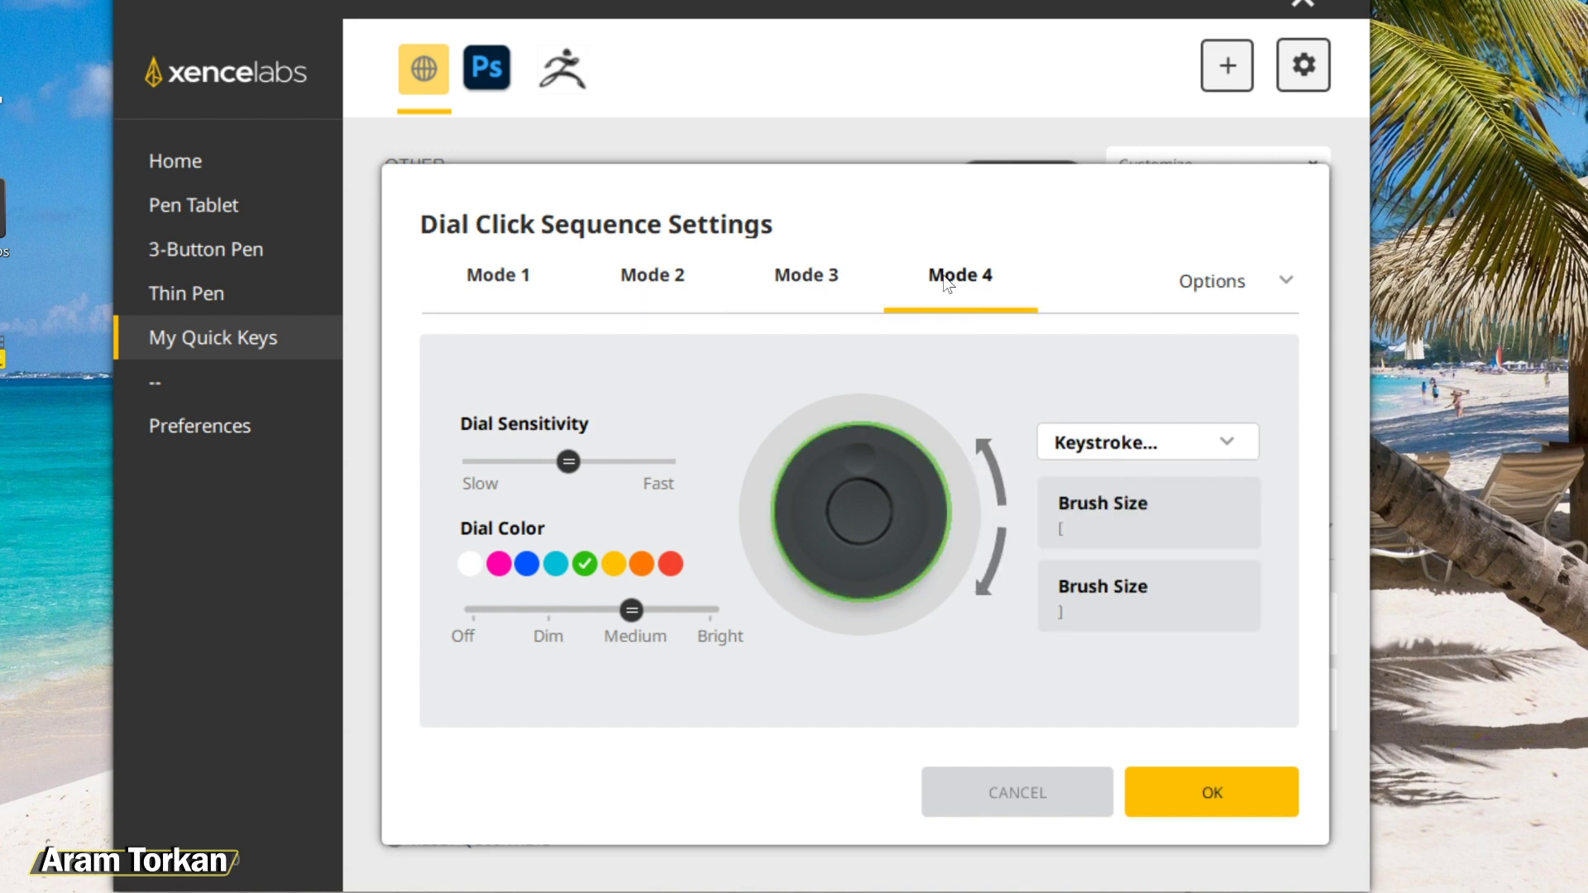
{"action": "left_click", "coordinate": [1246, 283]}
{"action": "left_click", "coordinate": [1273, 607]}
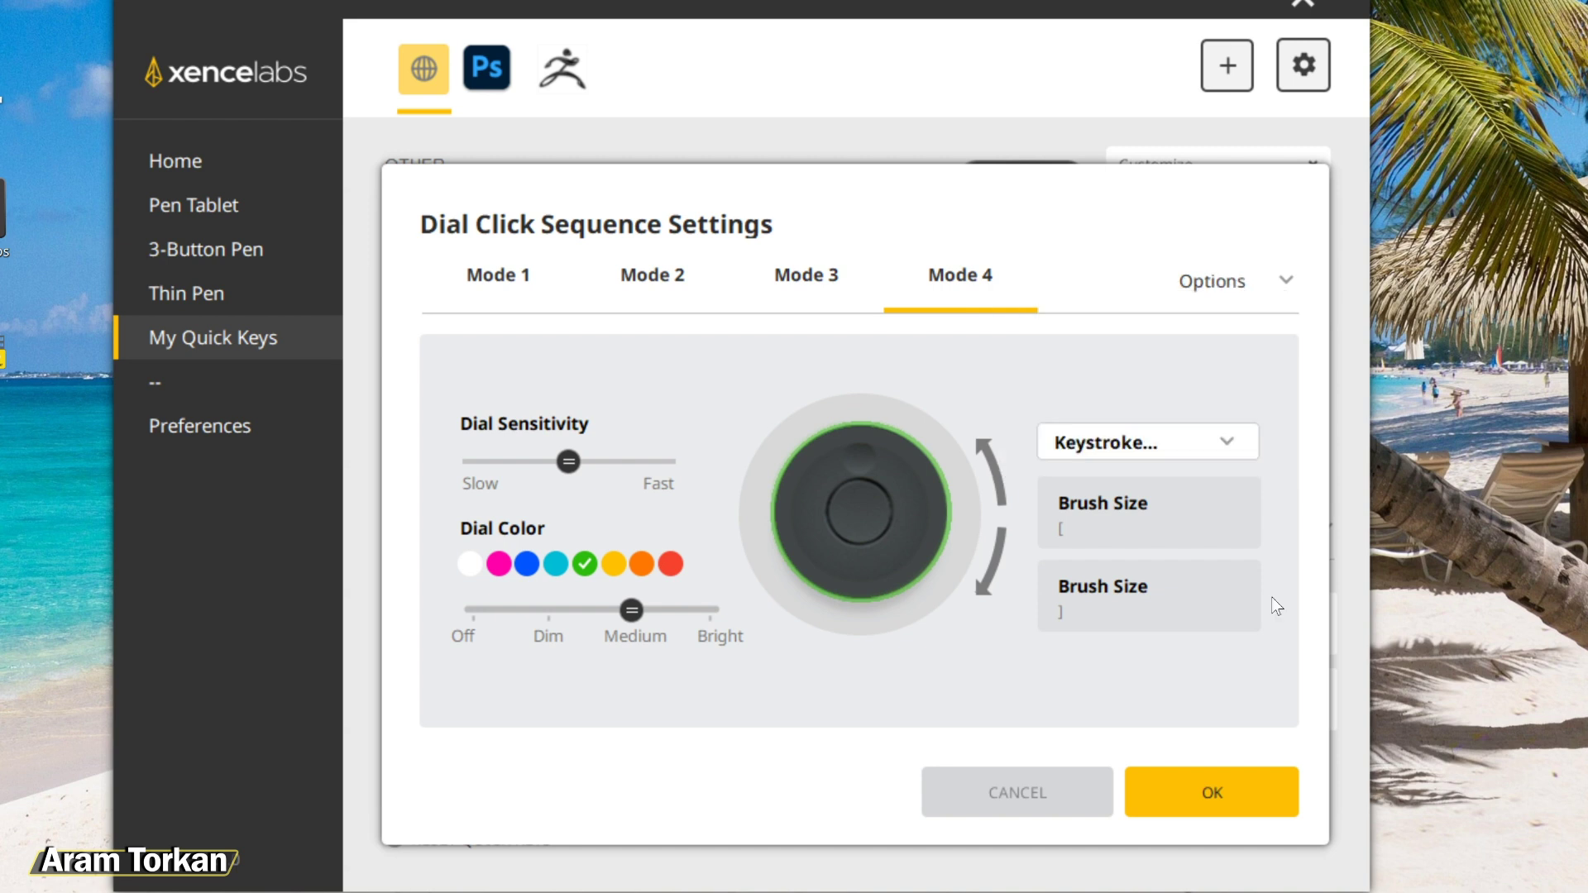
{"action": "left_click", "coordinate": [1239, 781]}
{"action": "left_click", "coordinate": [447, 315]}
{"action": "left_click", "coordinate": [1168, 790]}
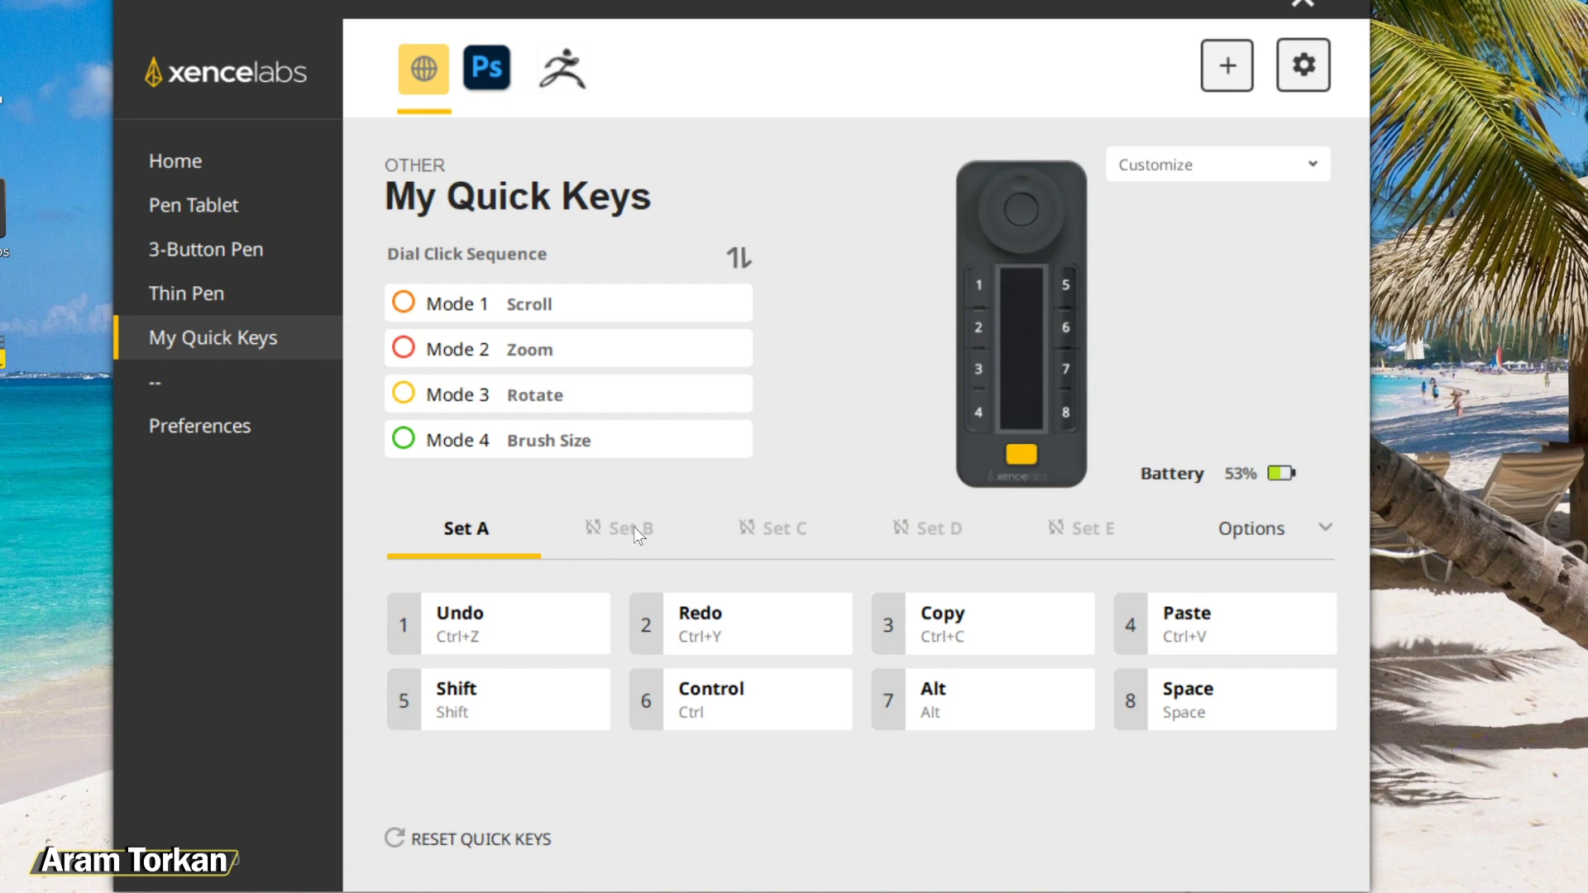
{"action": "left_click", "coordinate": [506, 636]}
Step: Browse the quick-key Set A and Set B, then the ZBrush profile's Paint, 3D Mode and Set D keys
{"action": "left_click", "coordinate": [361, 563]}
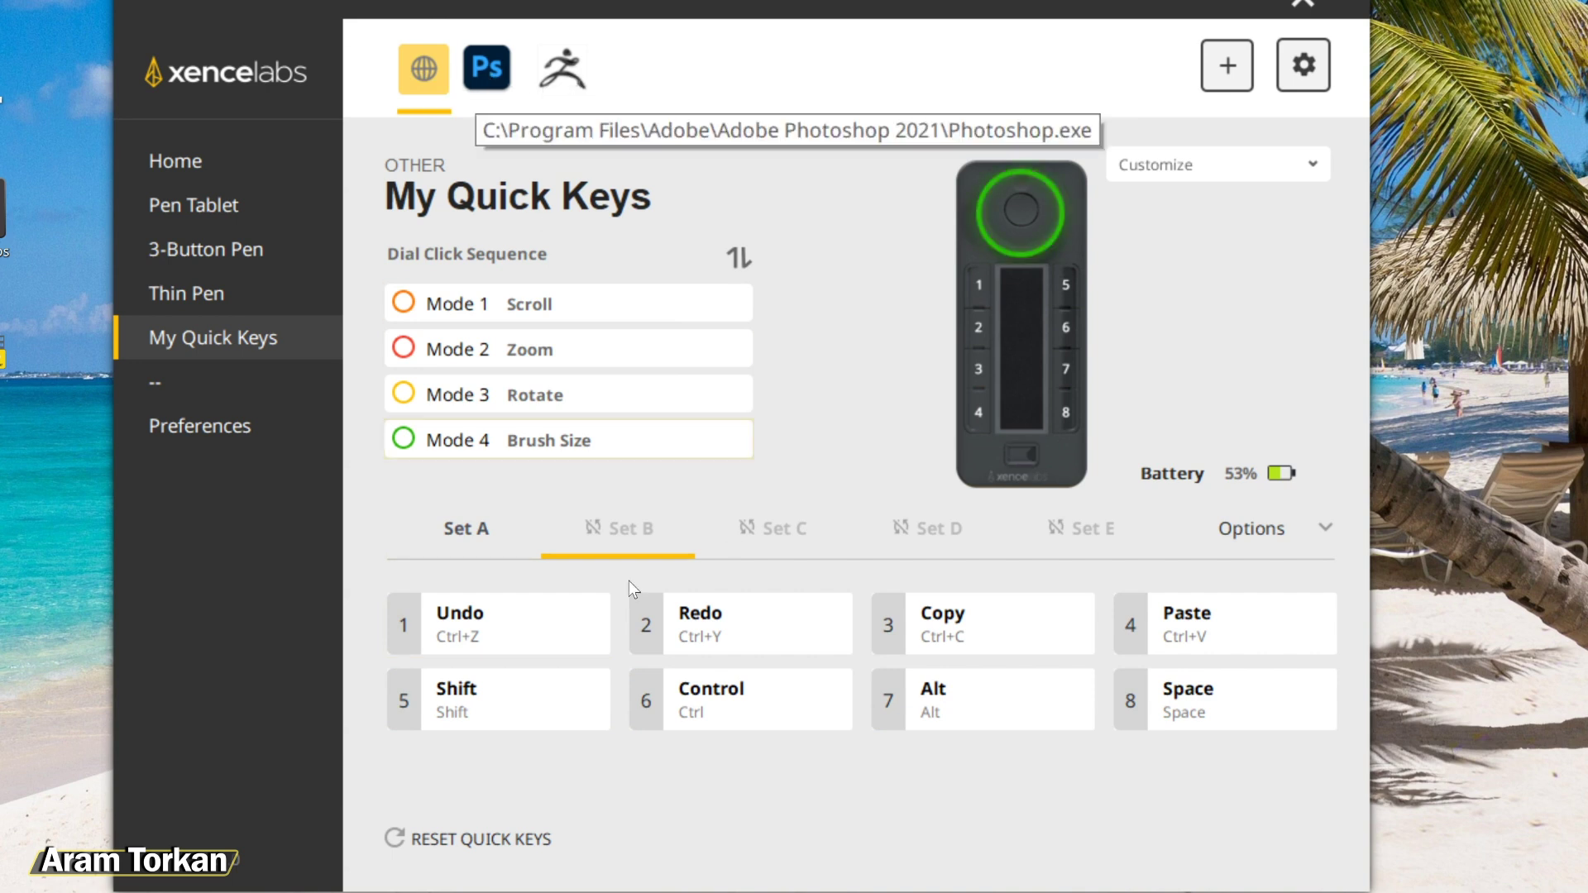
{"action": "left_click", "coordinate": [1284, 533]}
{"action": "left_click", "coordinate": [488, 545]}
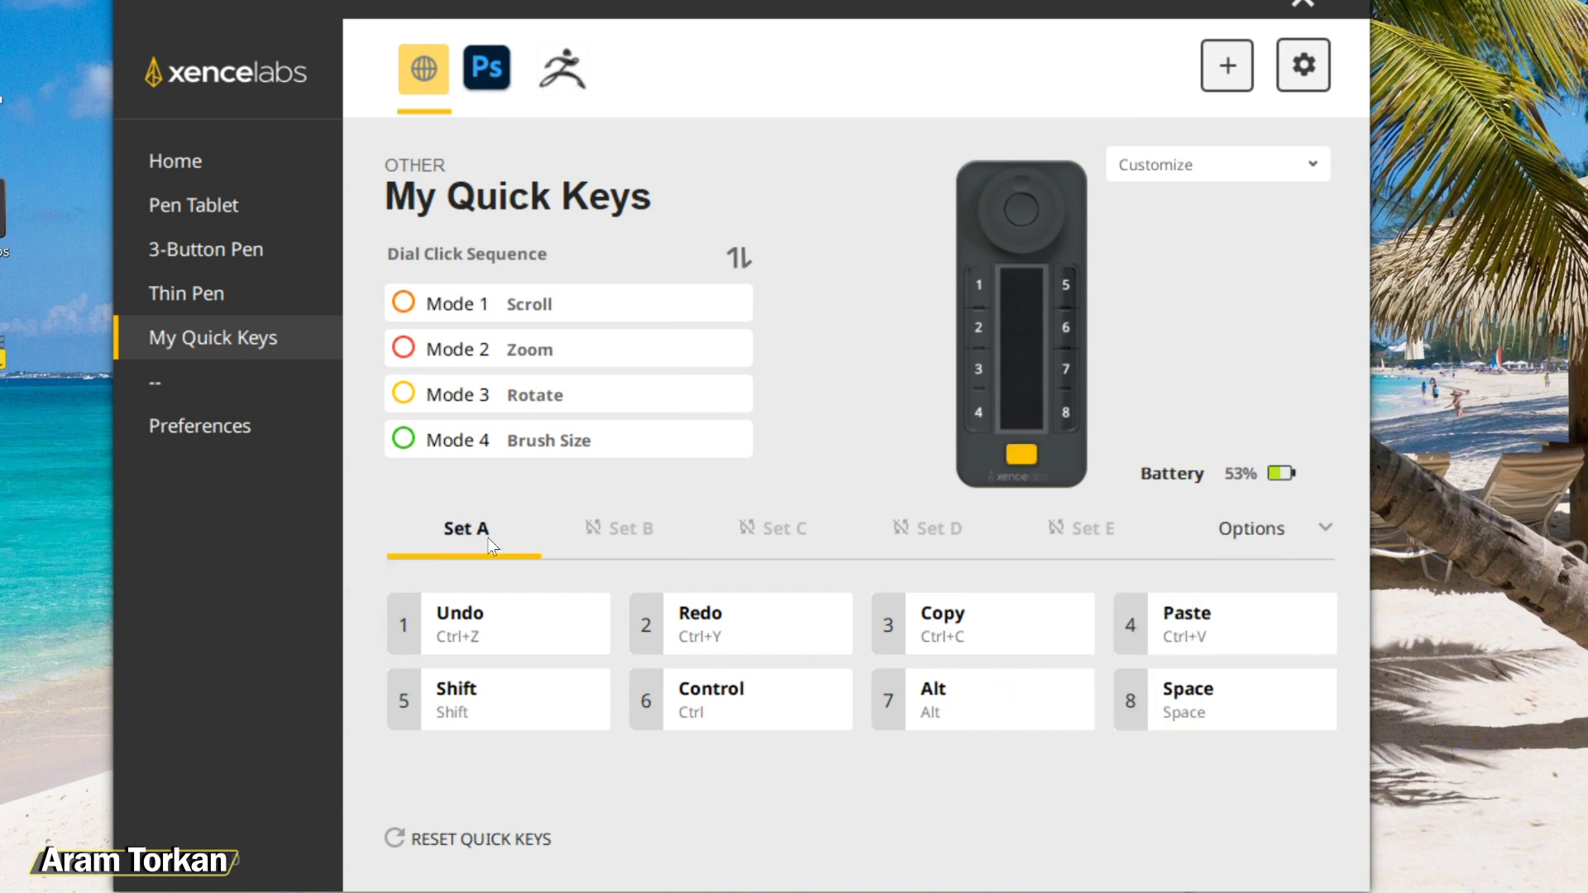
{"action": "left_click", "coordinate": [566, 79]}
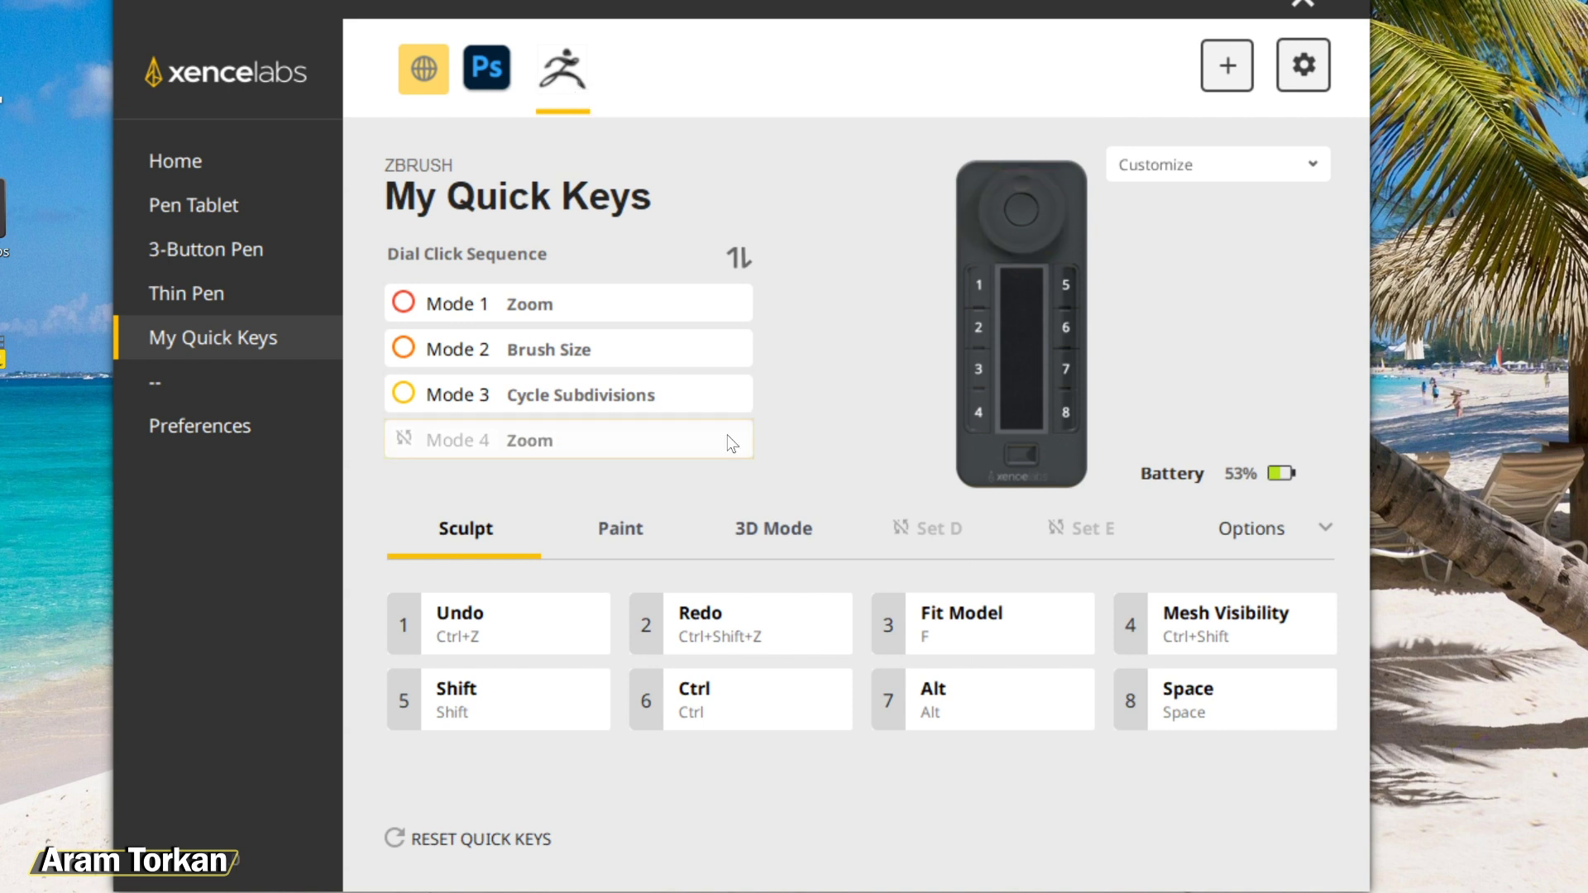
{"action": "left_click", "coordinate": [637, 539]}
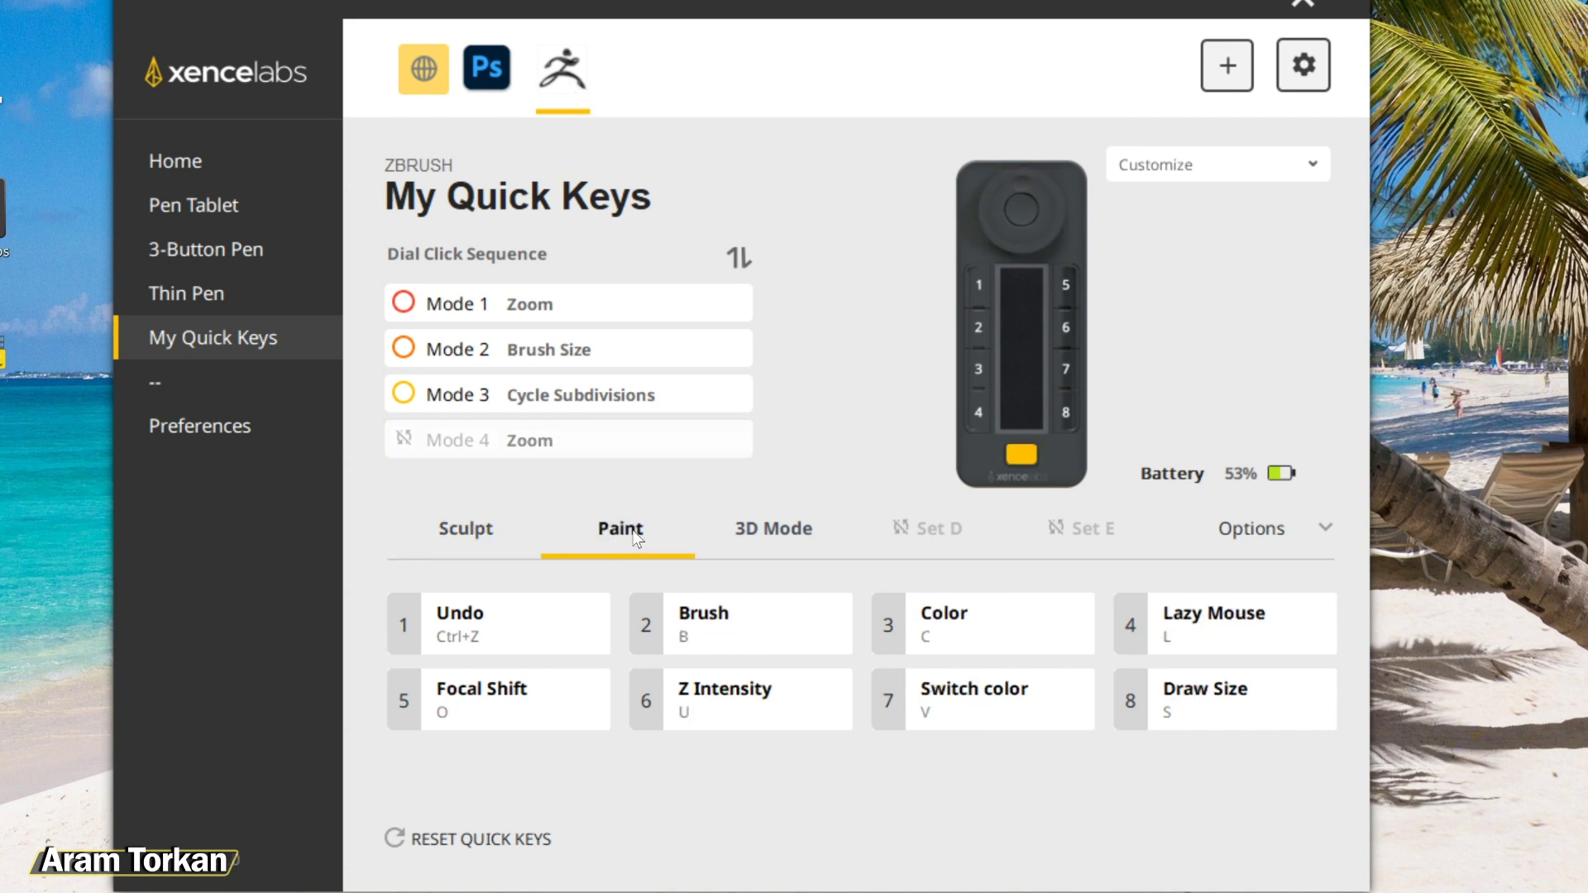
{"action": "left_click", "coordinate": [796, 543]}
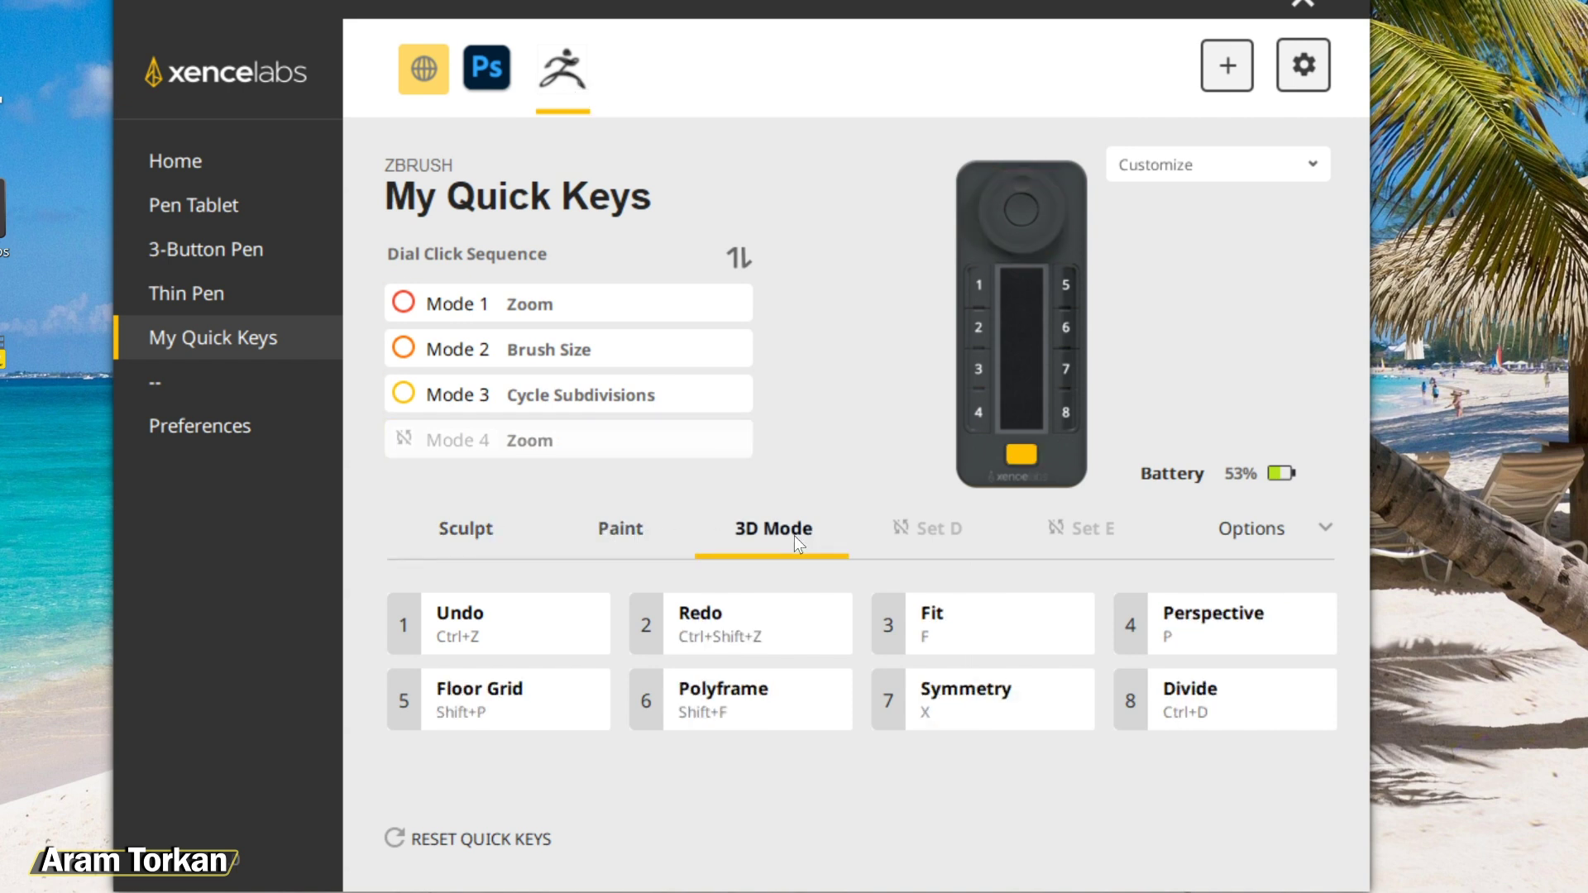
{"action": "left_click", "coordinate": [926, 534]}
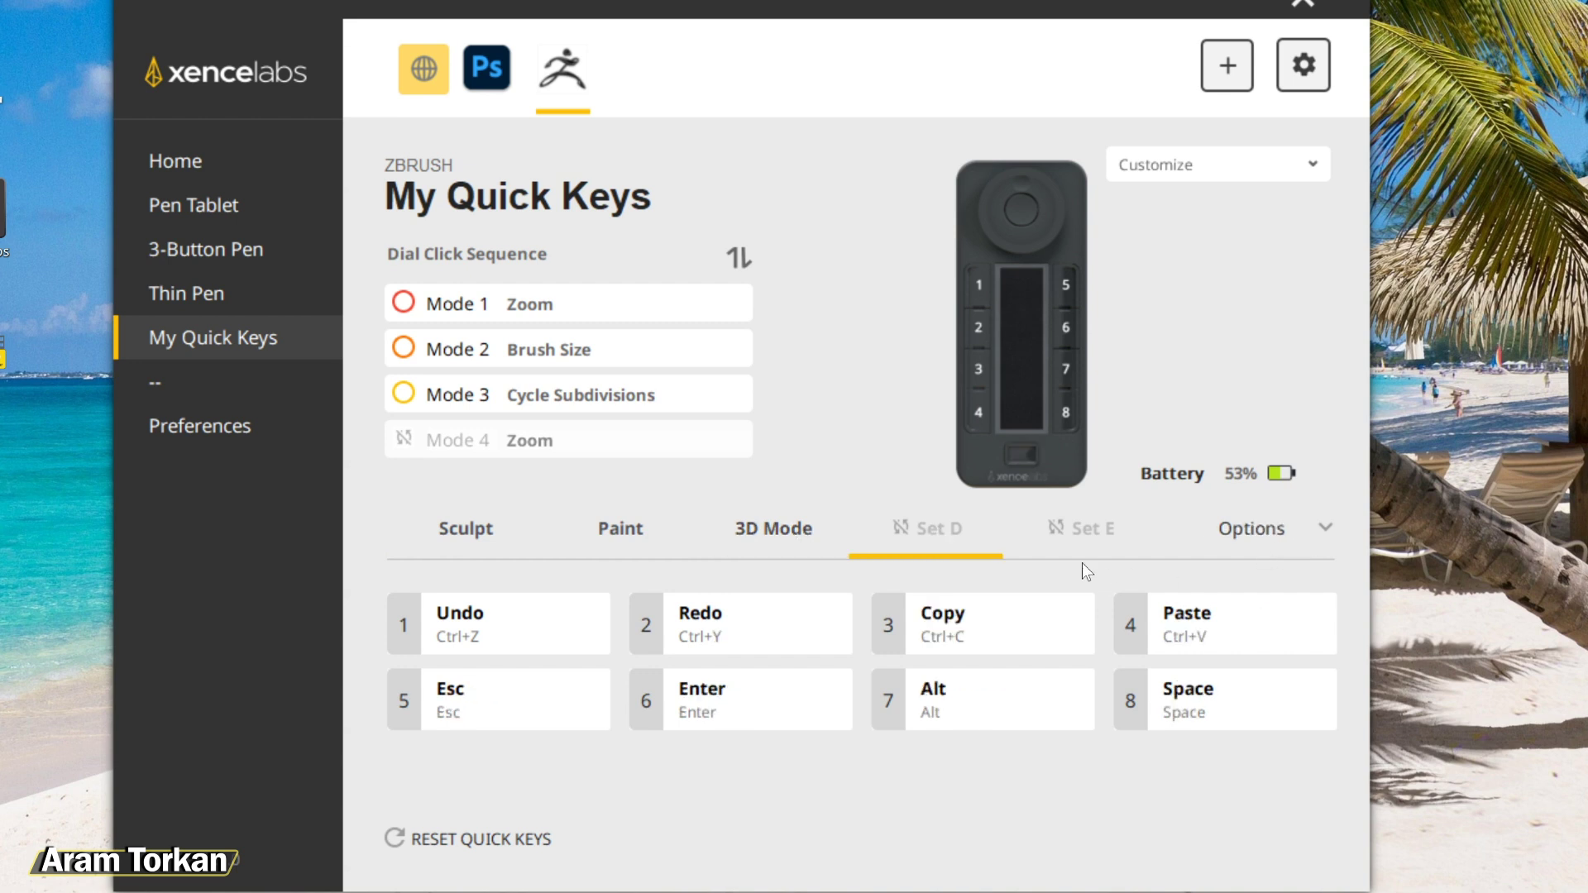
Step: Load the Blender-Launcher profile and start renaming its Set D key set via Options > Rename
{"action": "left_click", "coordinate": [487, 75]}
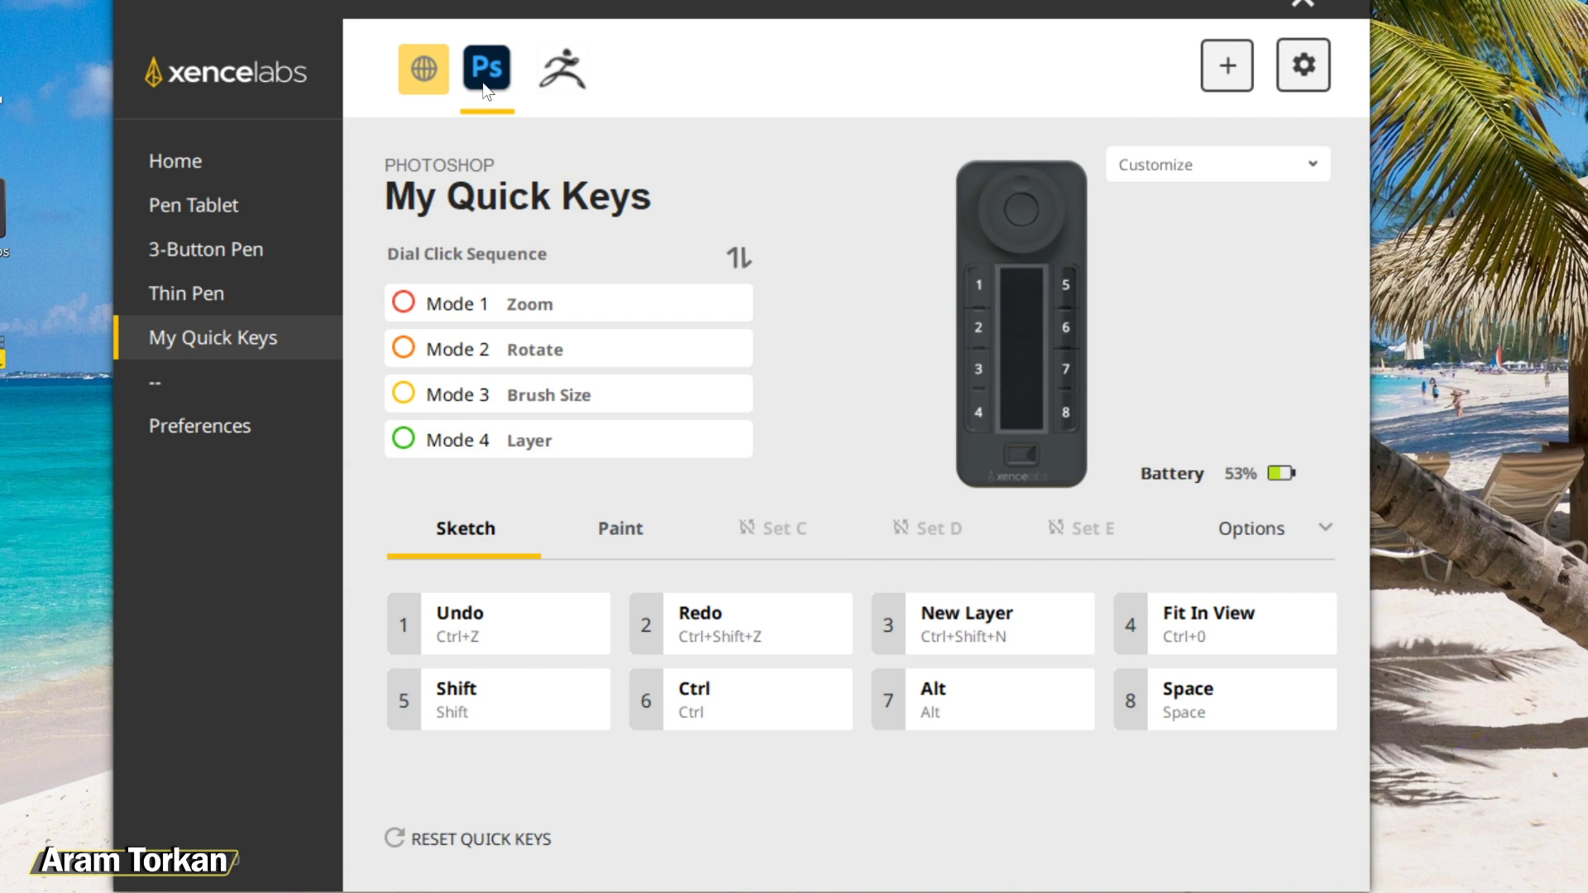
{"action": "left_click", "coordinate": [561, 70]}
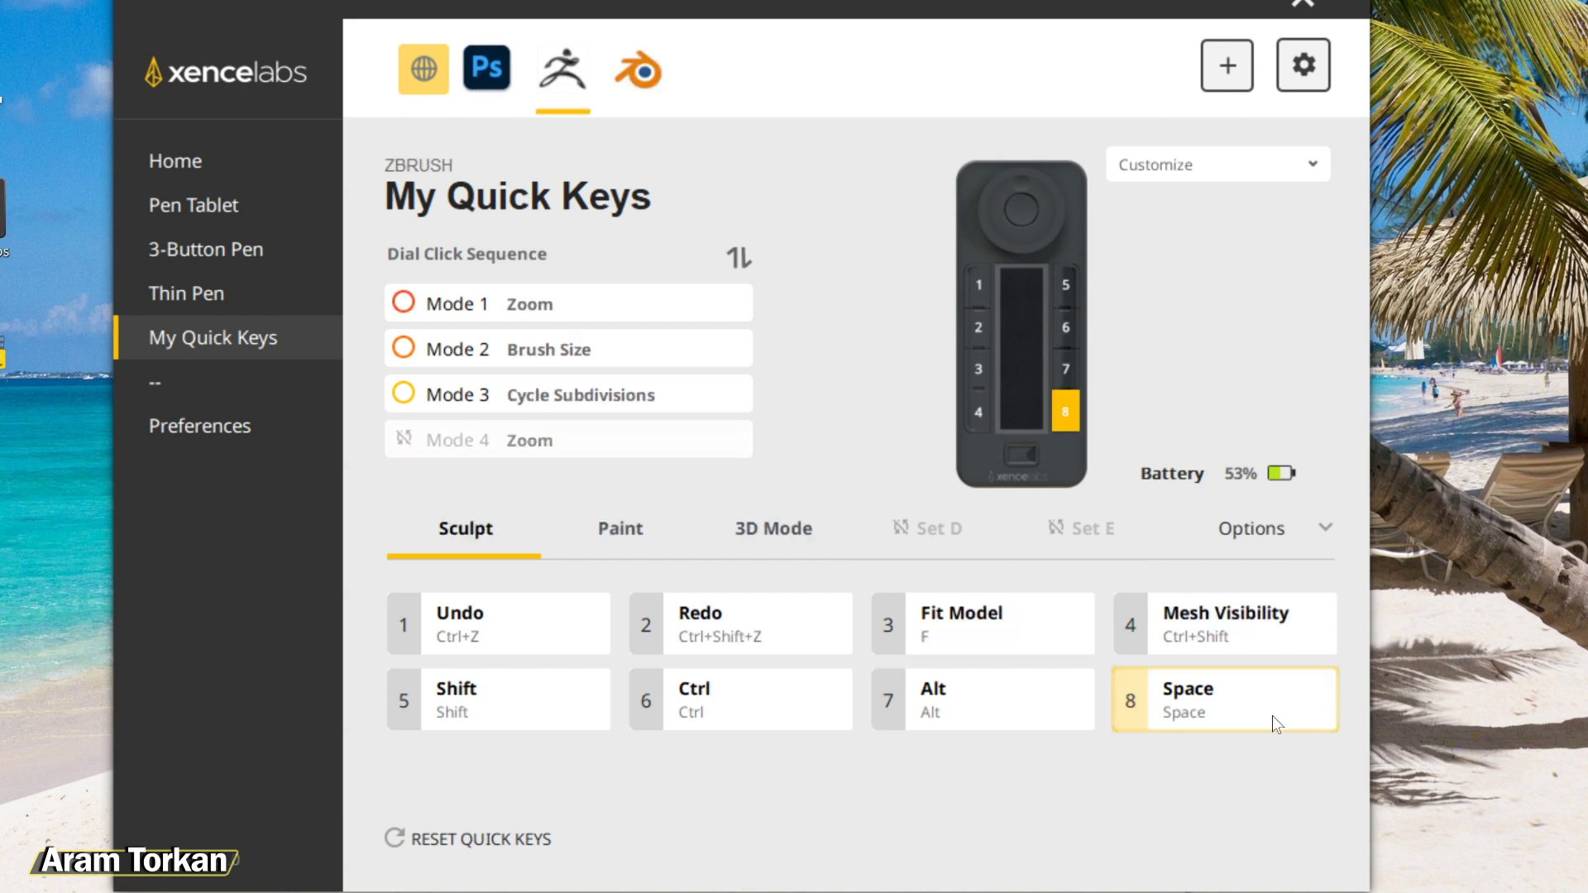
{"action": "left_click", "coordinate": [653, 86]}
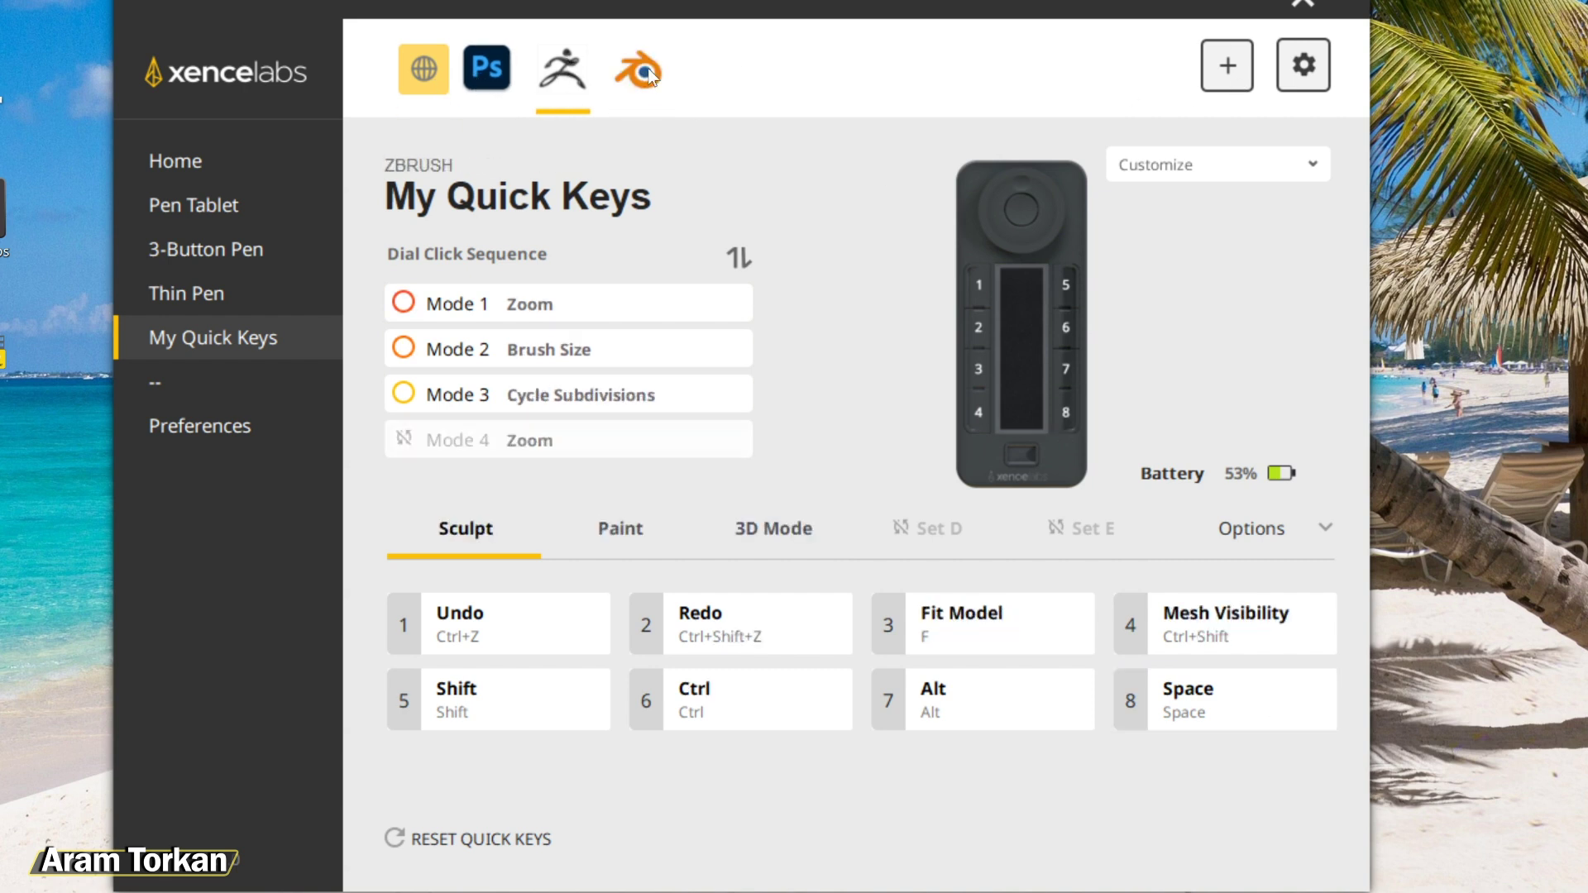
{"action": "left_click", "coordinate": [651, 76]}
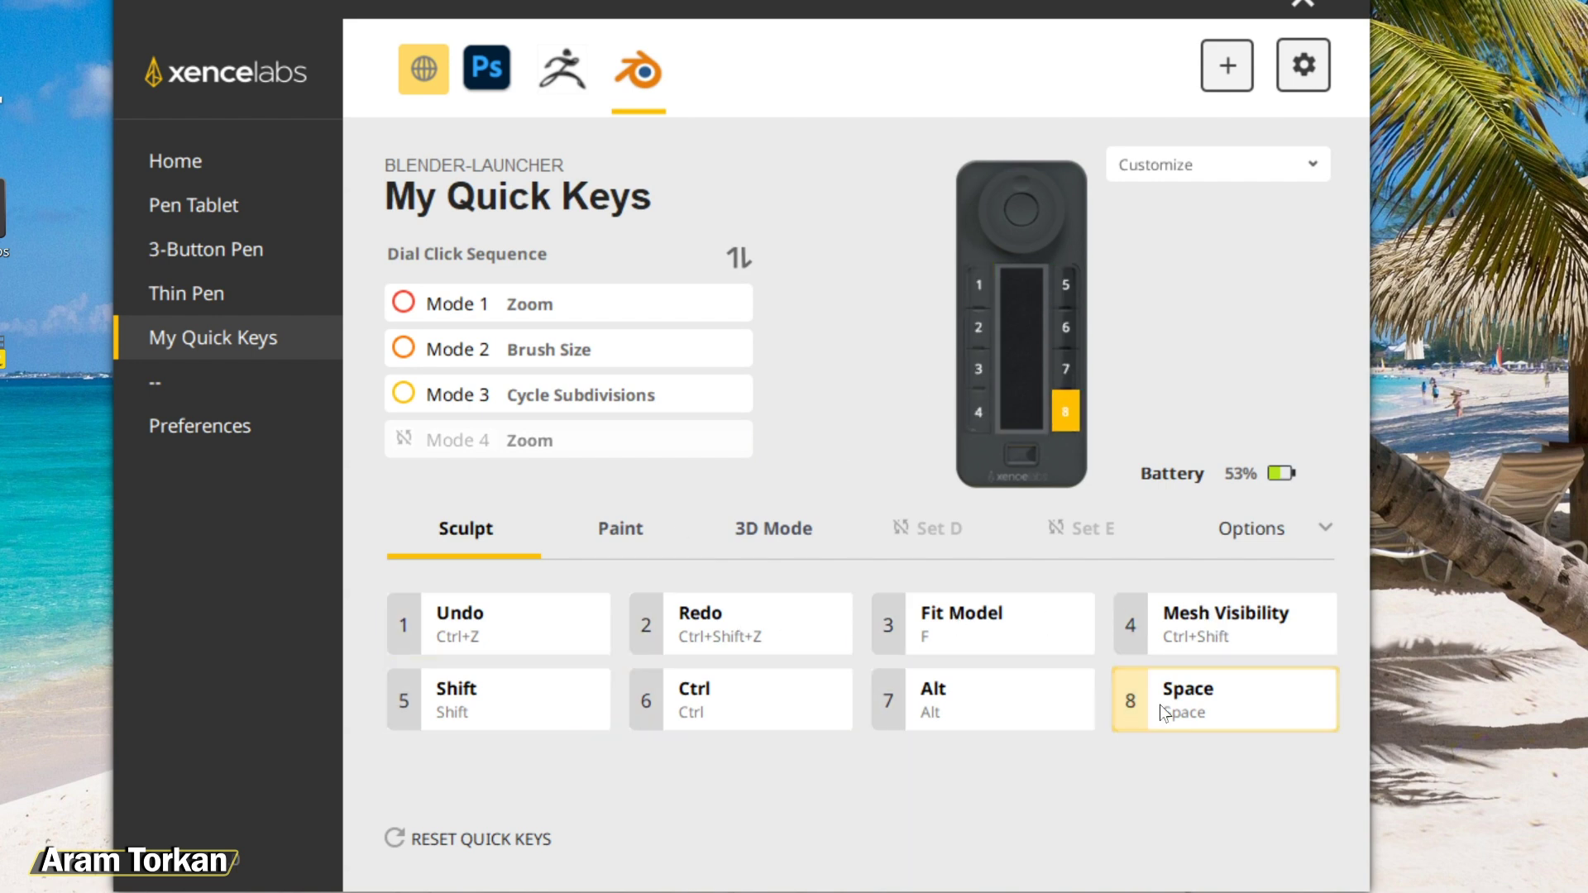
{"action": "left_click", "coordinate": [778, 529]}
{"action": "left_click", "coordinate": [928, 528]}
{"action": "left_click", "coordinate": [1282, 529]}
{"action": "left_click", "coordinate": [1034, 709]}
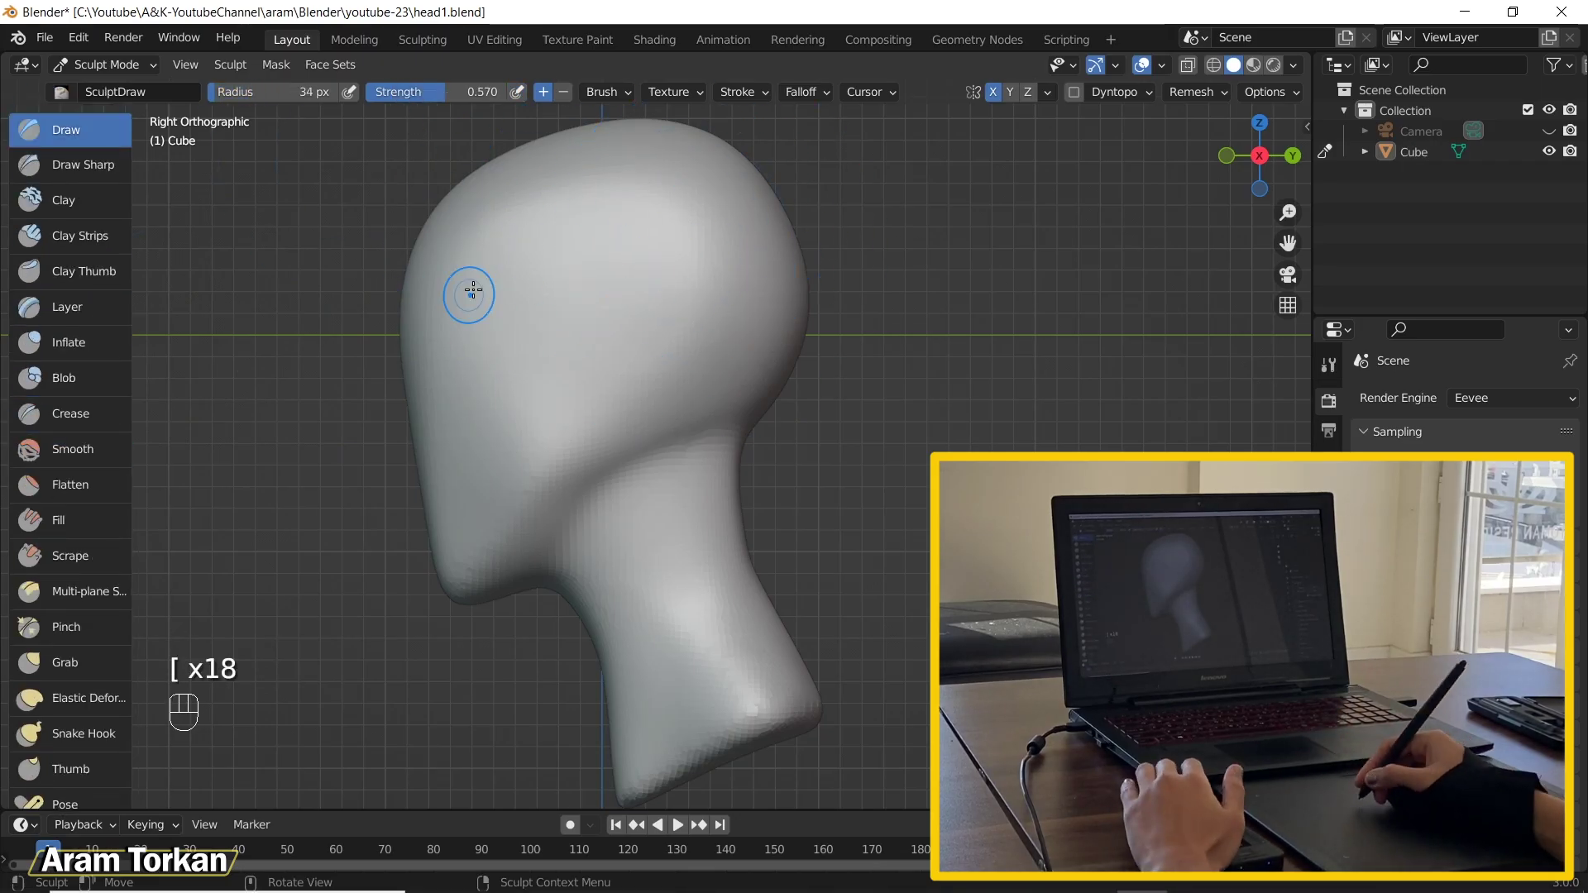
Step: Sketch test ridges and sharp creases across the cranium with Draw and Draw Sharp, undoing some
{"action": "mouse_move", "coordinate": [473, 290]}
{"action": "left_mouse_down"}
{"action": "mouse_move", "coordinate": [621, 216]}
{"action": "mouse_move", "coordinate": [485, 324]}
{"action": "mouse_move", "coordinate": [545, 383]}
{"action": "mouse_move", "coordinate": [619, 296]}
{"action": "mouse_move", "coordinate": [685, 321]}
{"action": "left_mouse_up"}
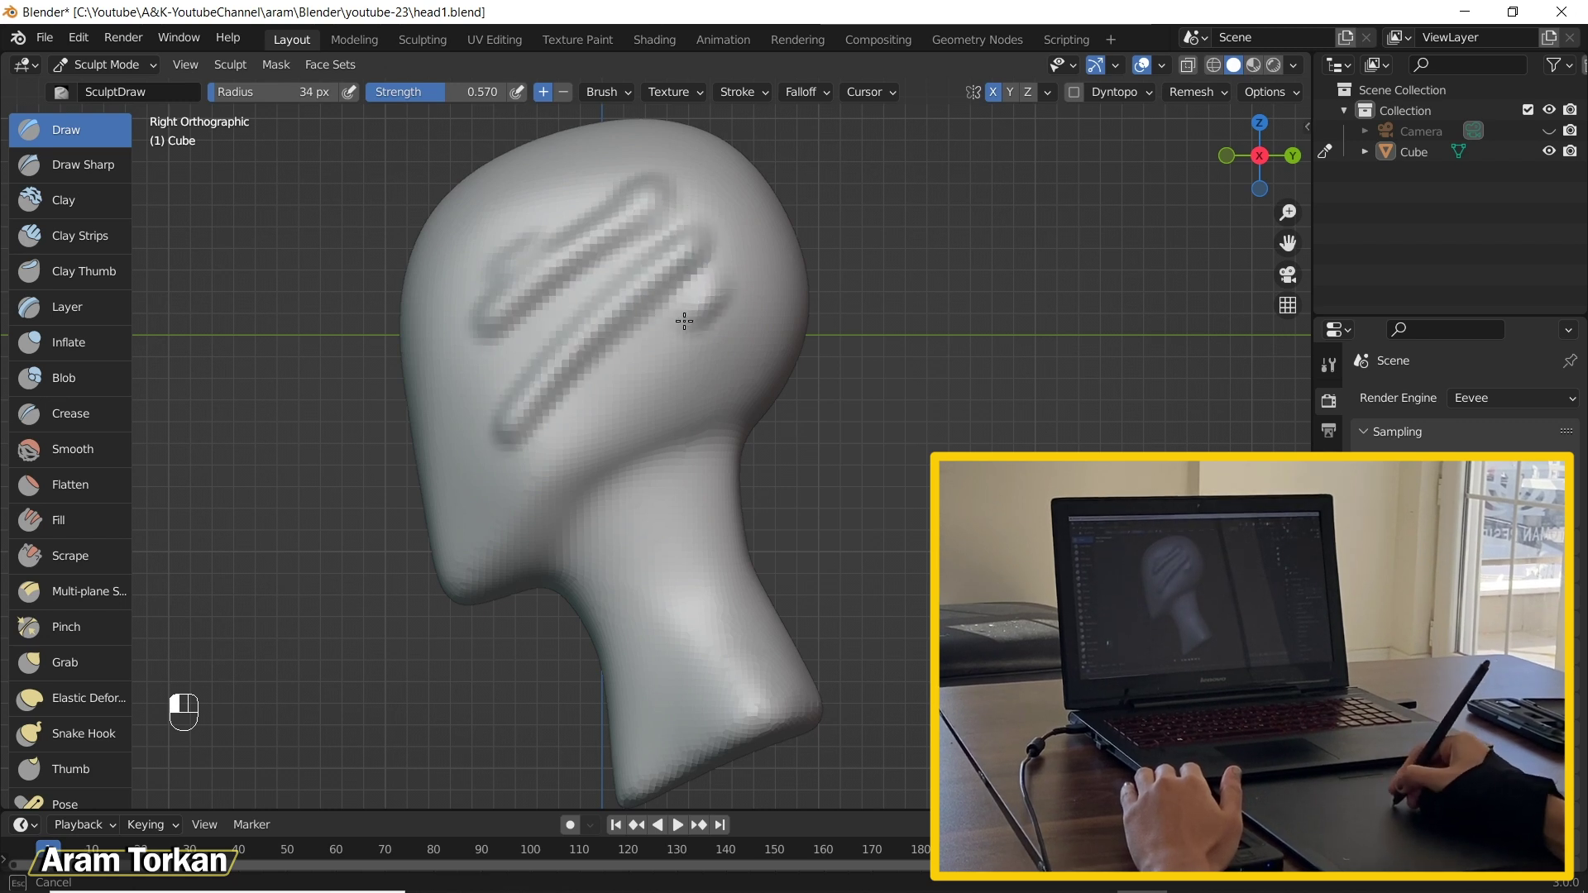
{"action": "key", "text": "ctrl+z"}
{"action": "key", "text": "ctrl+z"}
{"action": "key", "text": "ctrl+z"}
{"action": "key", "text": "ctrl+z"}
{"action": "mouse_move", "coordinate": [514, 266]}
{"action": "left_mouse_down"}
{"action": "mouse_move", "coordinate": [609, 365]}
{"action": "mouse_move", "coordinate": [552, 220]}
{"action": "mouse_move", "coordinate": [539, 461]}
{"action": "mouse_move", "coordinate": [463, 368]}
{"action": "mouse_move", "coordinate": [620, 230]}
{"action": "left_mouse_up"}
{"action": "key", "text": "ctrl+z"}
{"action": "key", "text": "ctrl+z"}
{"action": "key", "text": "["}
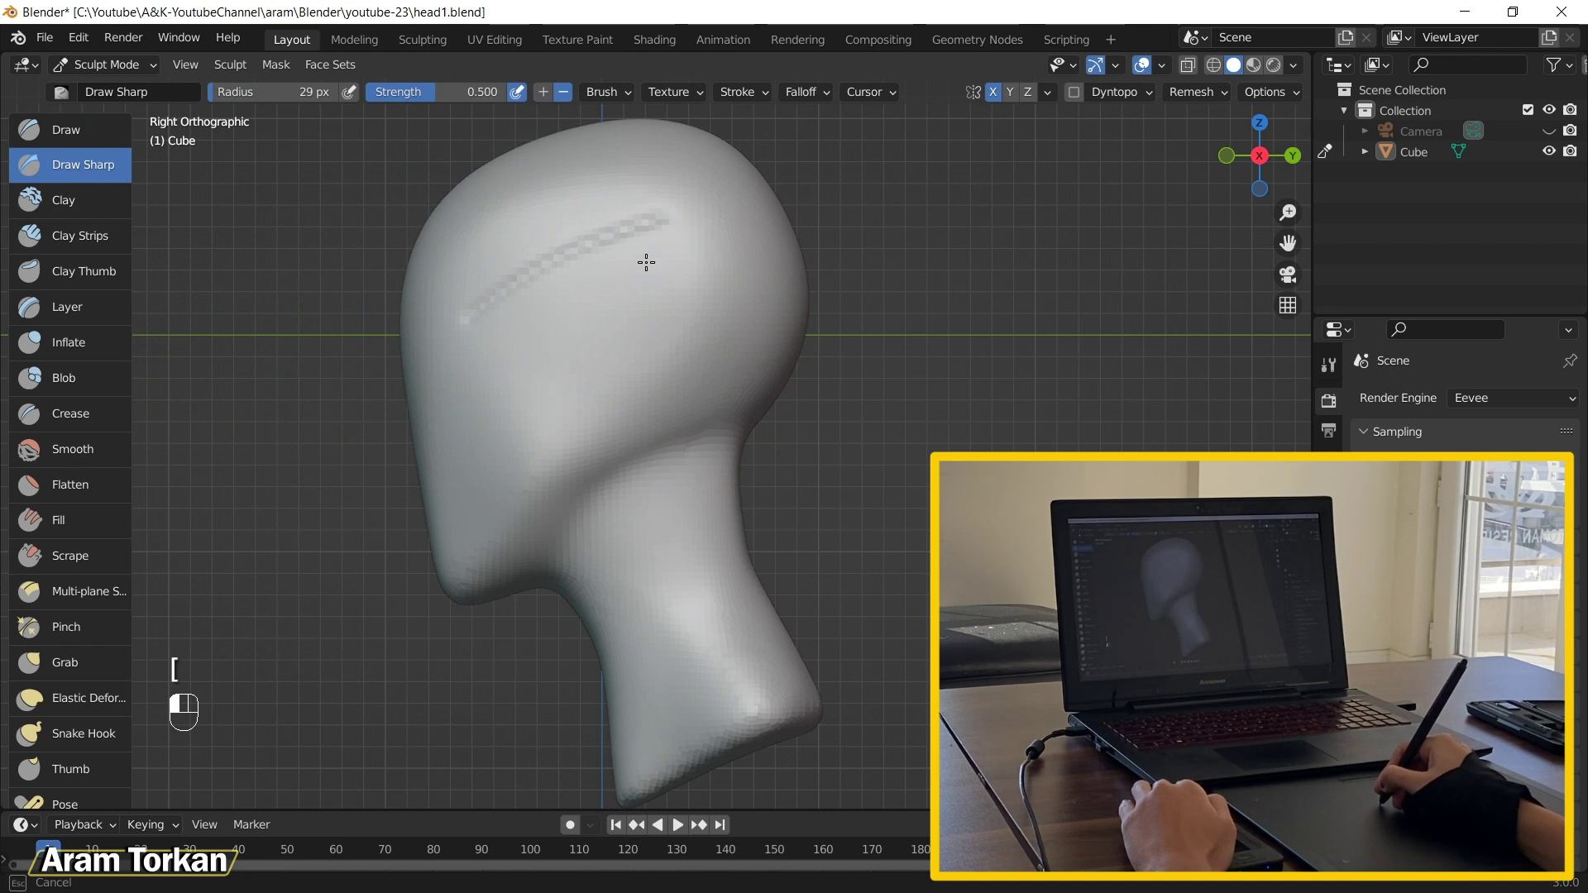
{"action": "mouse_move", "coordinate": [502, 440]}
{"action": "left_mouse_down"}
{"action": "mouse_move", "coordinate": [560, 366]}
{"action": "mouse_move", "coordinate": [696, 292]}
{"action": "left_mouse_up"}
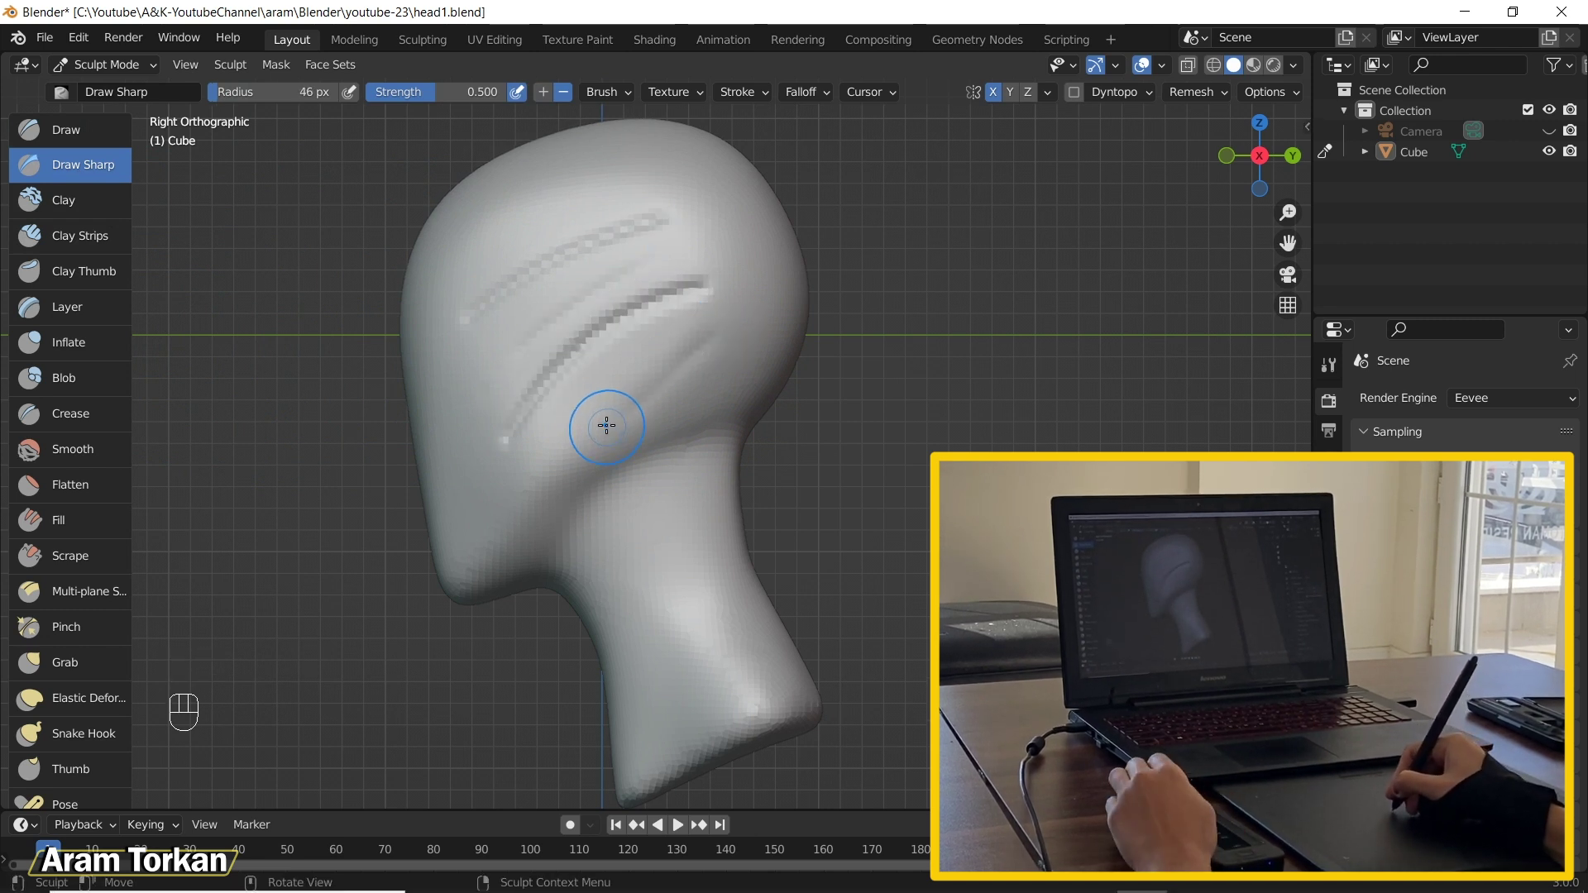
{"action": "key", "text": "ctrl+z"}
{"action": "key", "text": "ctrl+z"}
{"action": "key", "text": "ctrl+z"}
{"action": "key", "text": "ctrl+z"}
{"action": "key", "text": "ctrl+z"}
{"action": "key", "text": "ctrl+z"}
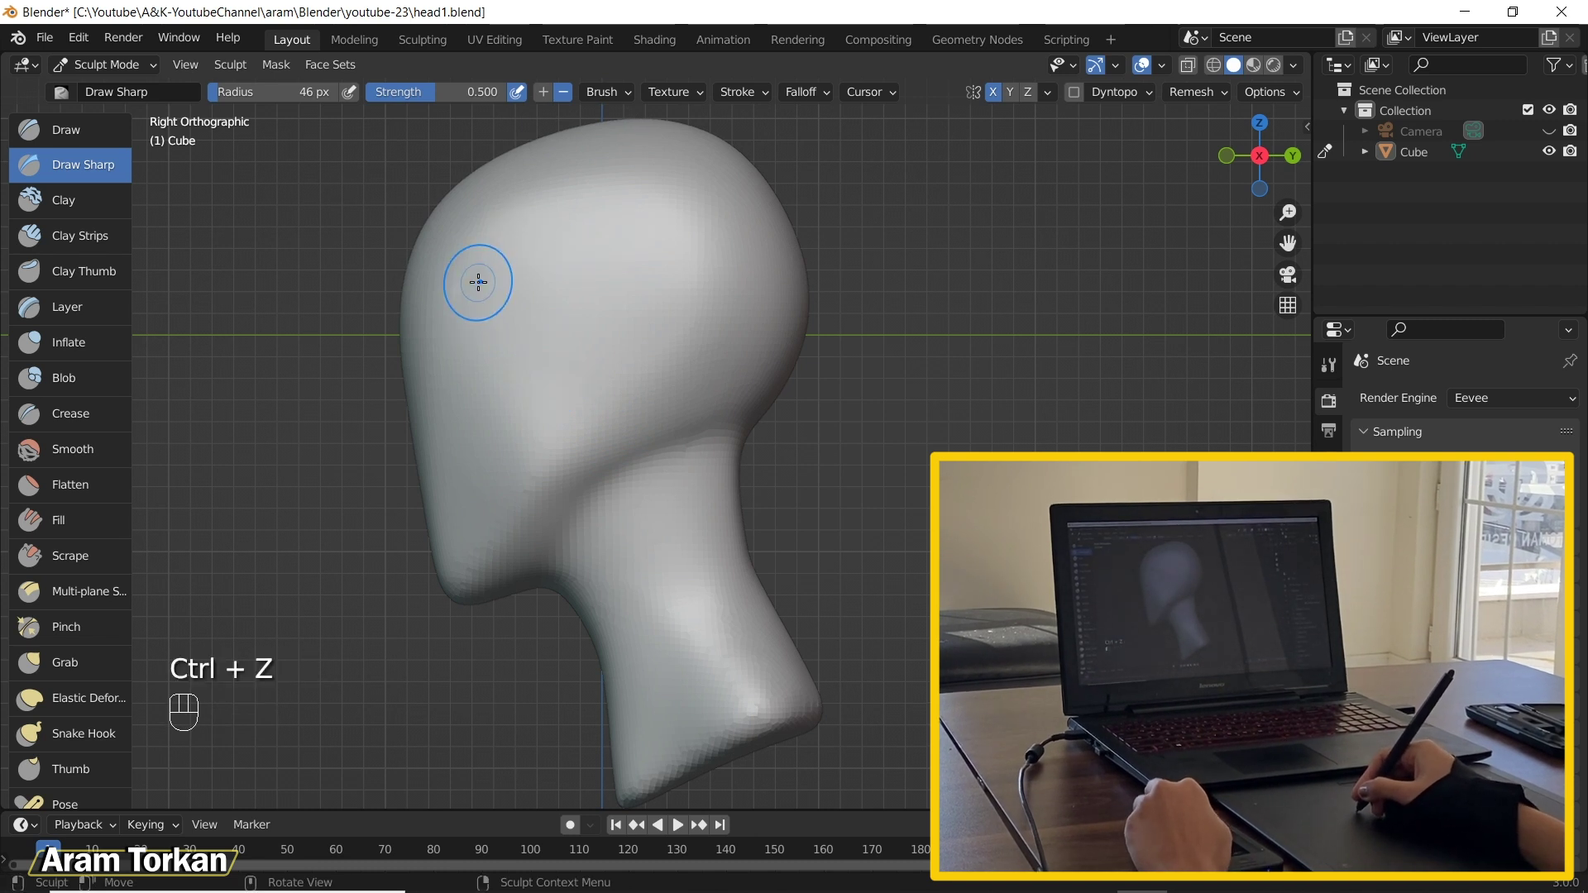
{"action": "mouse_move", "coordinate": [617, 212]}
{"action": "left_mouse_down"}
{"action": "mouse_move", "coordinate": [700, 201]}
{"action": "mouse_move", "coordinate": [753, 217]}
{"action": "mouse_move", "coordinate": [774, 267]}
{"action": "left_mouse_up"}
{"action": "mouse_move", "coordinate": [751, 263]}
{"action": "left_mouse_down"}
{"action": "mouse_move", "coordinate": [681, 268]}
{"action": "mouse_move", "coordinate": [479, 421]}
{"action": "mouse_move", "coordinate": [598, 361]}
{"action": "left_mouse_up"}
{"action": "mouse_move", "coordinate": [762, 335]}
{"action": "left_mouse_down"}
{"action": "mouse_move", "coordinate": [681, 370]}
{"action": "mouse_move", "coordinate": [544, 500]}
{"action": "mouse_move", "coordinate": [544, 411]}
{"action": "mouse_move", "coordinate": [653, 341]}
{"action": "left_mouse_up"}
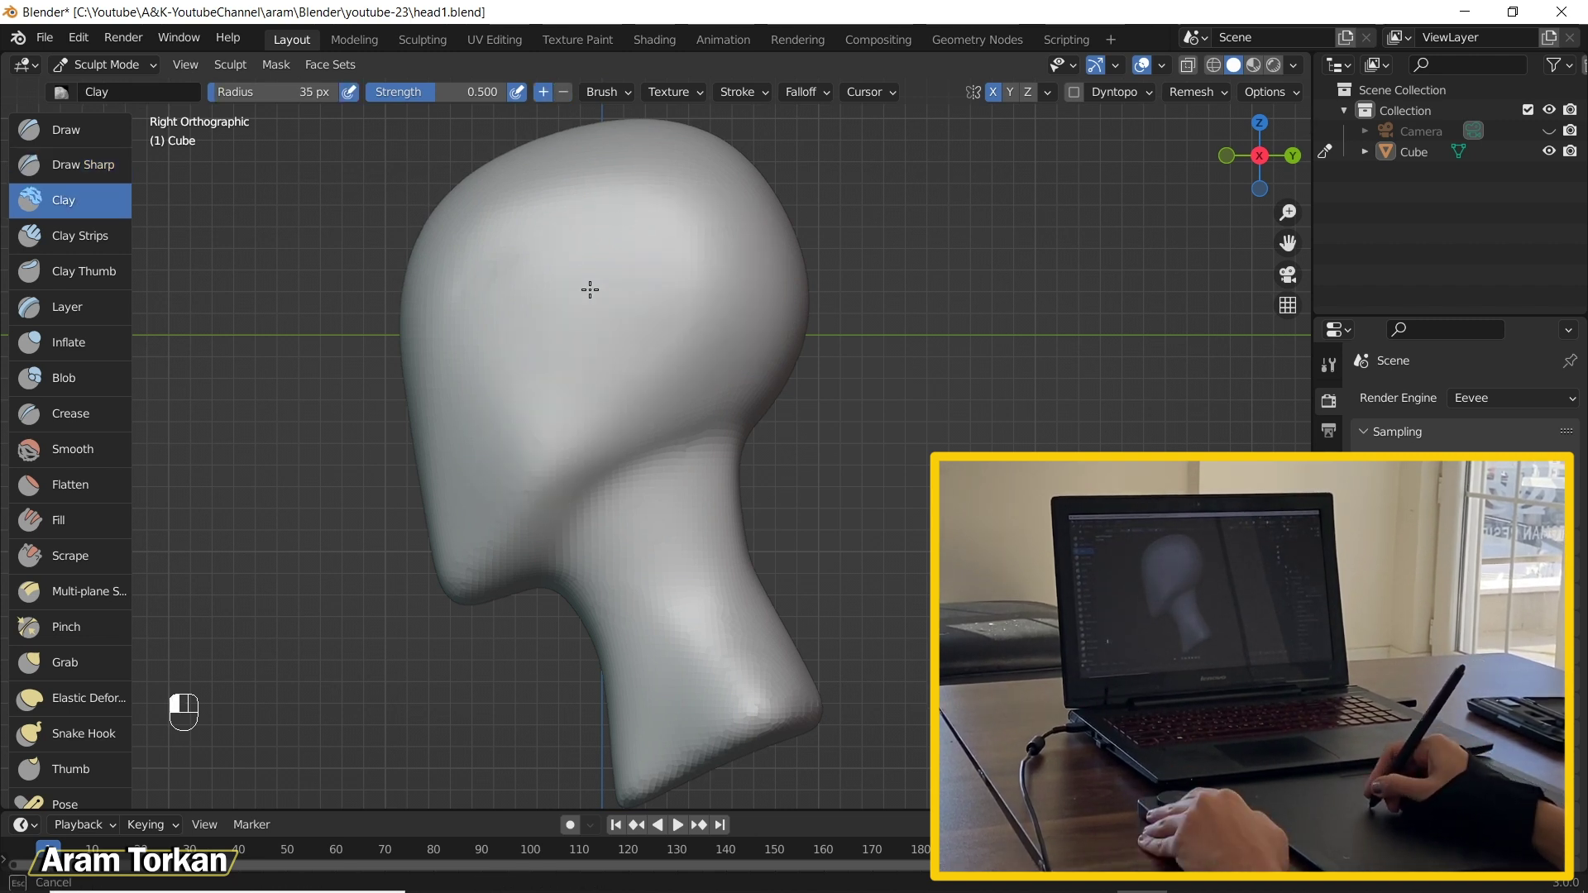
{"action": "left_click_drag", "start_coordinate": [590, 289], "coordinate": [617, 298]}
{"action": "key", "text": "bracketright"}
{"action": "key", "text": "bracketright"}
Step: Lay diagonal Clay Strips test strokes on the cranium, undo them and enlarge the brush to 152 px
{"action": "left_click", "coordinate": [120, 246]}
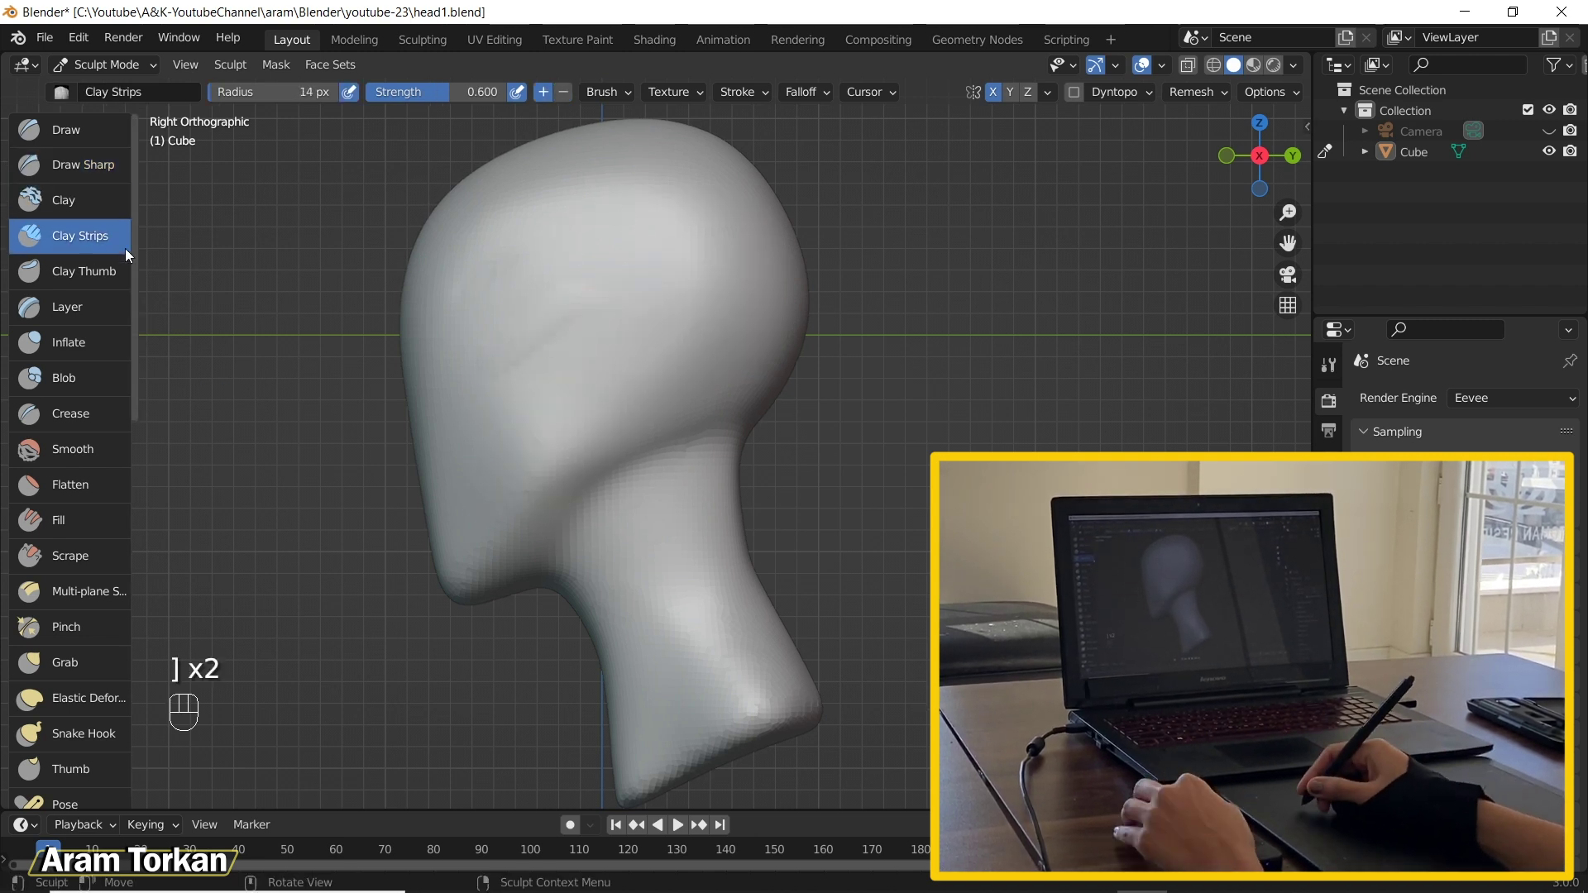
{"action": "key", "text": "ctrl+z"}
{"action": "key", "text": "bracketright"}
{"action": "key", "text": "bracketright"}
{"action": "key", "text": "bracketright"}
{"action": "key", "text": "bracketright"}
{"action": "key", "text": "bracketright"}
{"action": "key", "text": "bracketright"}
{"action": "key", "text": "bracketright"}
{"action": "key", "text": "bracketright"}
{"action": "key", "text": "bracketright"}
{"action": "key", "text": "bracketright"}
{"action": "key", "text": "bracketright"}
{"action": "key", "text": "bracketright"}
{"action": "key", "text": "bracketright"}
{"action": "key", "text": "bracketright"}
{"action": "key", "text": "bracketright"}
{"action": "key", "text": "bracketright"}
{"action": "left_click_drag", "start_coordinate": [630, 236], "coordinate": [493, 314]}
{"action": "left_click_drag", "start_coordinate": [614, 291], "coordinate": [507, 382]}
{"action": "left_click_drag", "start_coordinate": [695, 356], "coordinate": [505, 491]}
{"action": "key", "text": "ctrl+z"}
{"action": "key", "text": "ctrl+z"}
{"action": "key", "text": "ctrl+z"}
{"action": "left_click_drag", "start_coordinate": [735, 289], "coordinate": [484, 450]}
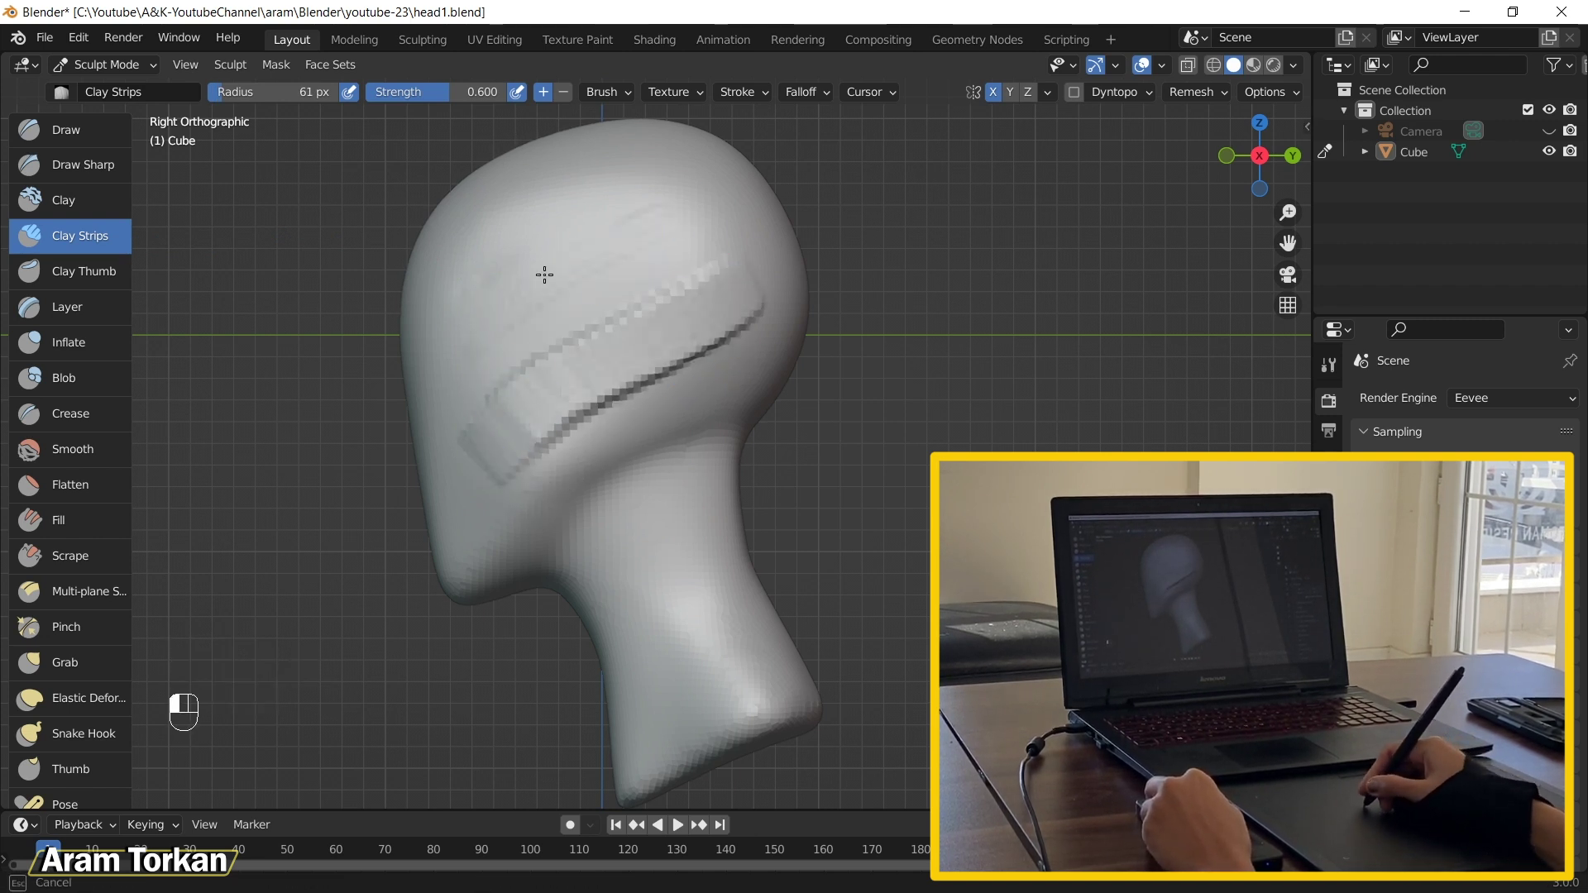
{"action": "mouse_move", "coordinate": [563, 286]}
{"action": "left_mouse_down"}
{"action": "mouse_move", "coordinate": [629, 348]}
{"action": "mouse_move", "coordinate": [709, 301]}
{"action": "left_mouse_up"}
{"action": "key", "text": "ctrl+z"}
{"action": "key", "text": "ctrl+z"}
{"action": "key", "text": "ctrl+z"}
{"action": "key", "text": "ctrl+z"}
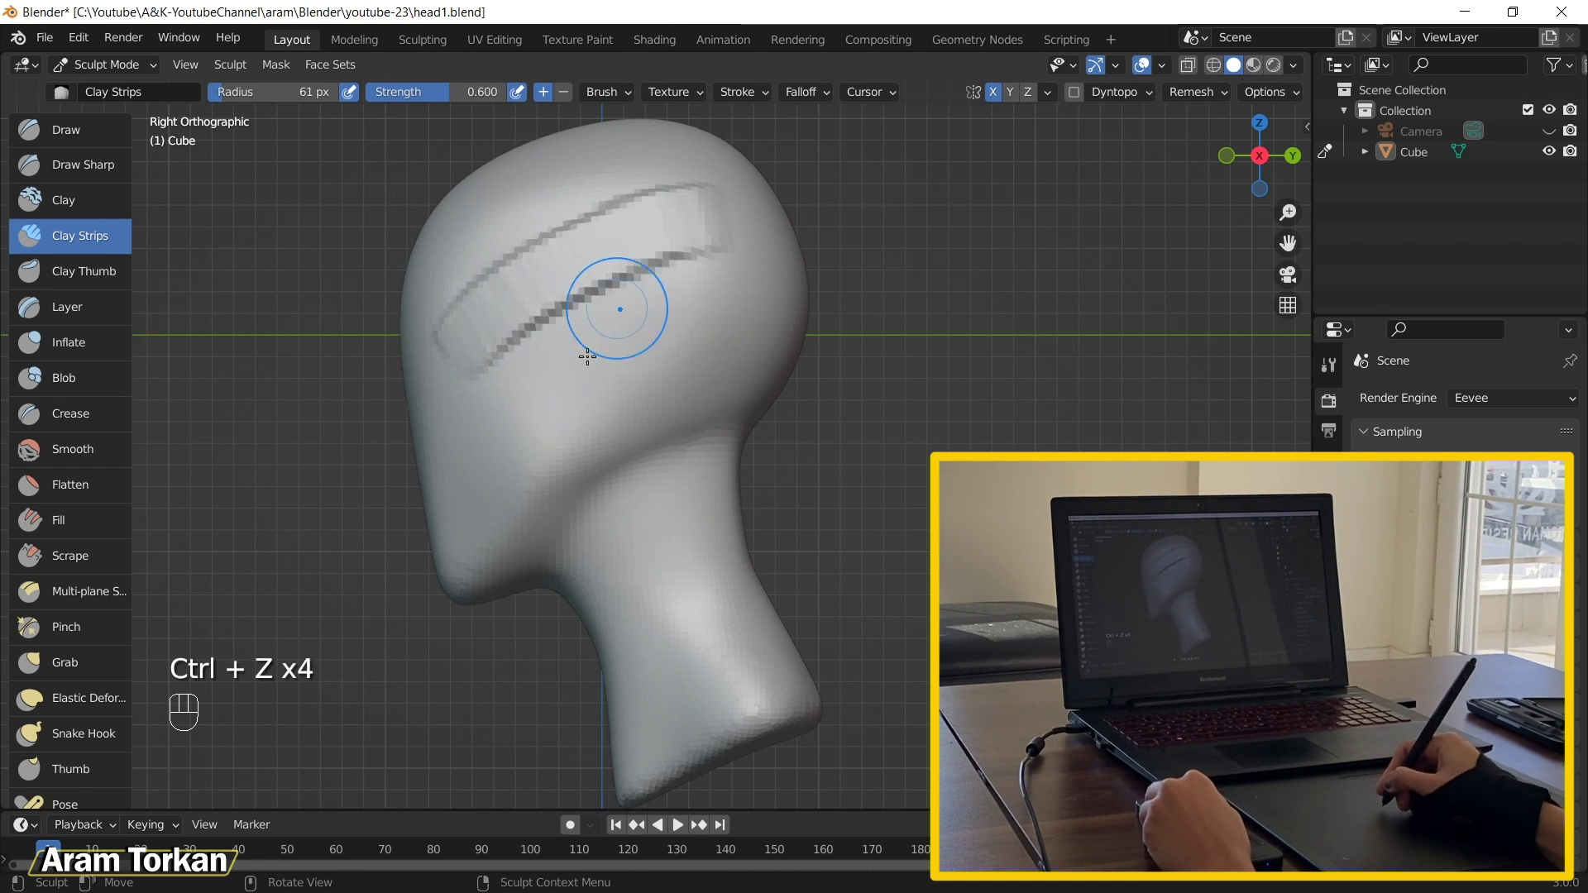
{"action": "key", "text": "ctrl+z"}
{"action": "key", "text": "ctrl+z"}
{"action": "key", "text": "ctrl+z"}
{"action": "key", "text": "bracketright"}
{"action": "key", "text": "bracketright"}
{"action": "key", "text": "bracketright"}
{"action": "key", "text": "bracketright"}
{"action": "key", "text": "bracketright"}
{"action": "key", "text": "bracketright"}
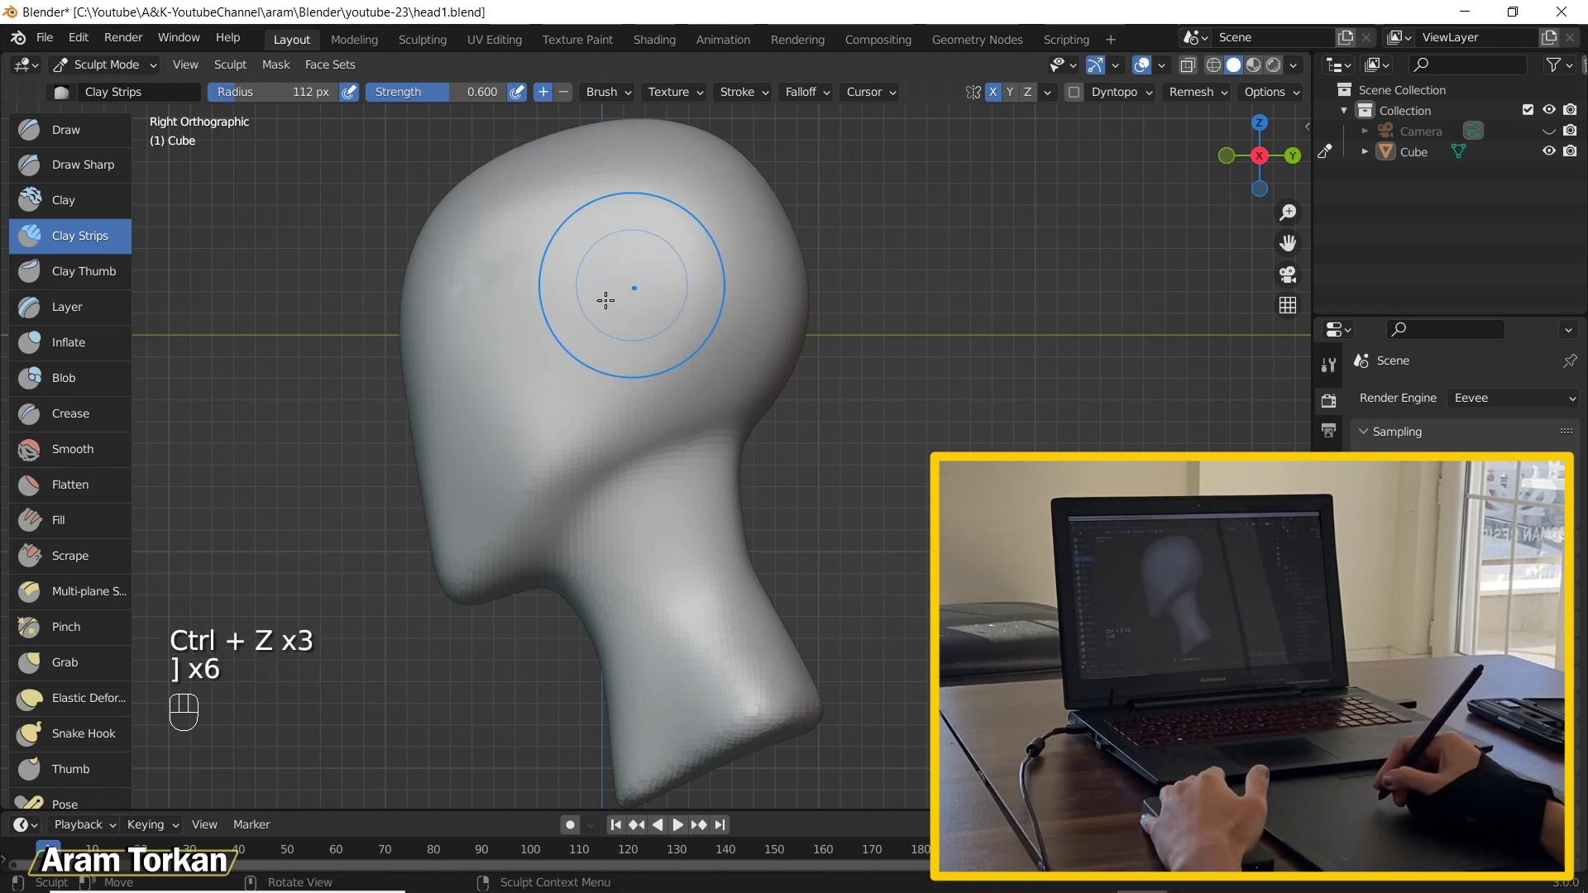
{"action": "key", "text": "bracketright"}
{"action": "key", "text": "bracketright"}
{"action": "key", "text": "bracketright"}
Step: Try Grab and Draw Sharp test marks with a smaller brush, then undo them
{"action": "key", "text": "g"}
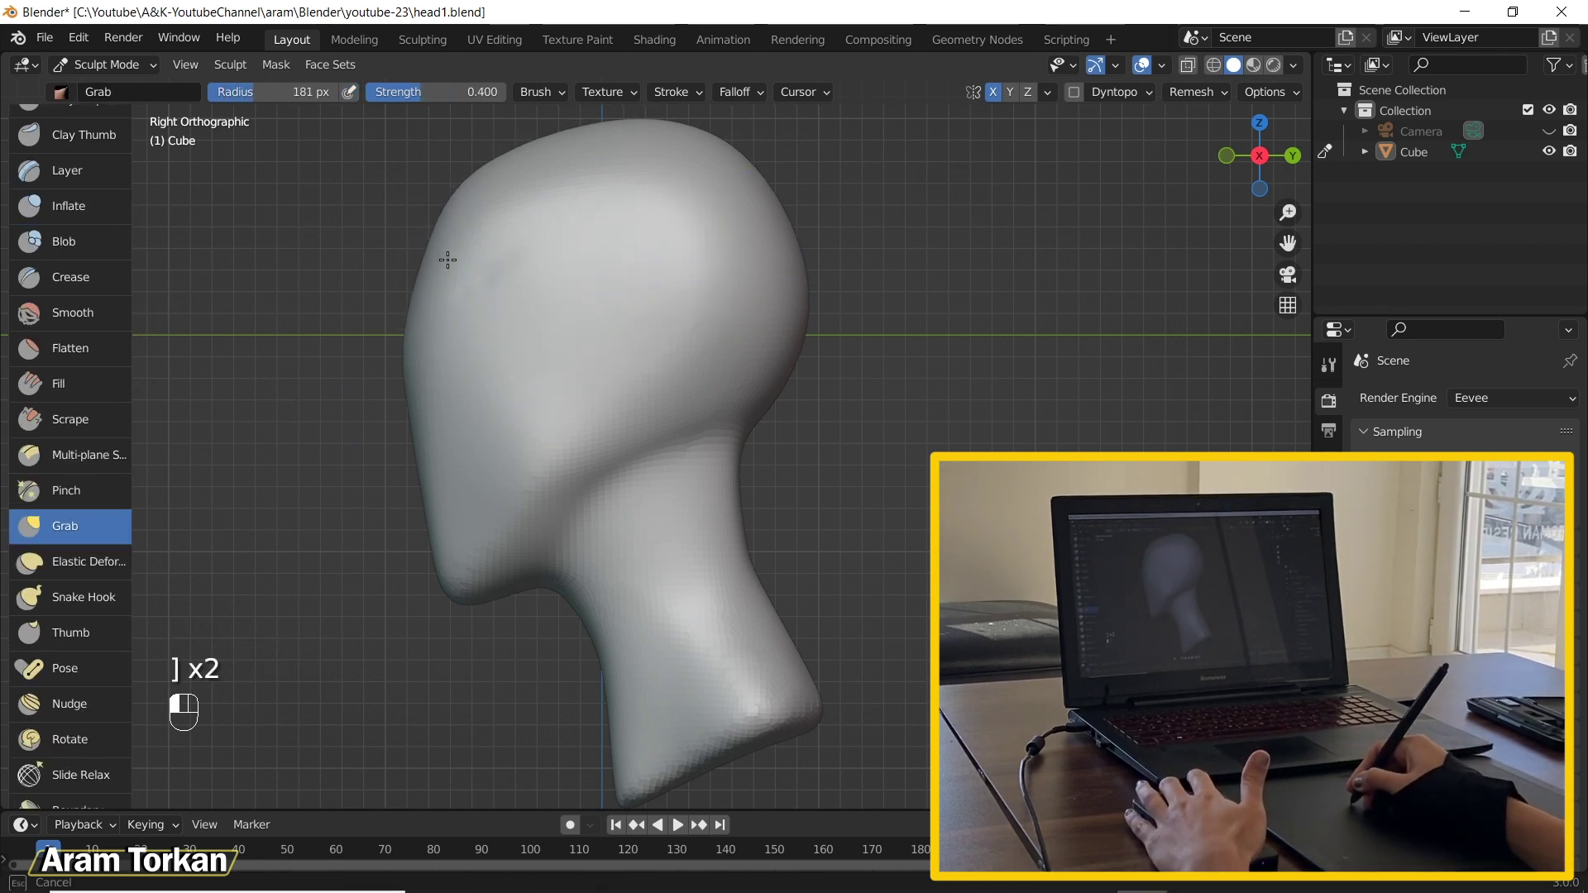
{"action": "left_click_drag", "start_coordinate": [447, 260], "coordinate": [443, 261]}
{"action": "key", "text": "bracketleft"}
{"action": "key", "text": "bracketleft"}
{"action": "key", "text": "bracketleft"}
{"action": "key", "text": "bracketleft"}
{"action": "scroll", "coordinate": [73, 248], "scroll_direction": "up", "scroll_amount": 4}
{"action": "left_click", "coordinate": [81, 165]}
{"action": "key", "text": "bracketleft"}
{"action": "key", "text": "bracketleft"}
{"action": "key", "text": "bracketleft"}
{"action": "key", "text": "bracketleft"}
{"action": "left_click_drag", "start_coordinate": [593, 340], "coordinate": [597, 340]}
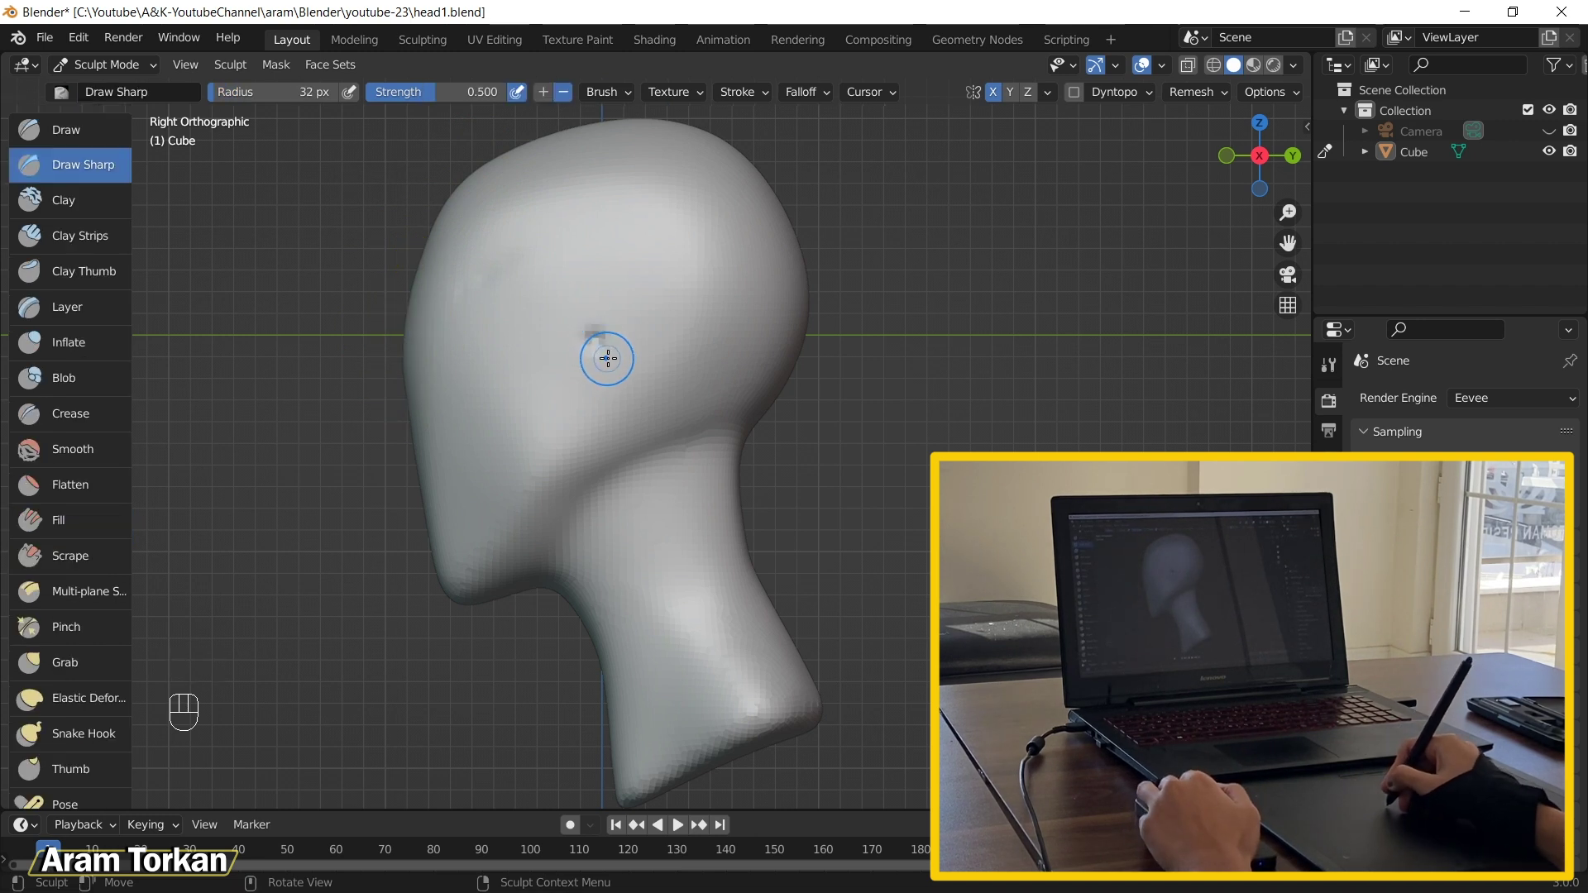
{"action": "key", "text": "g"}
{"action": "key", "text": "ctrl+z"}
{"action": "key", "text": "ctrl+z"}
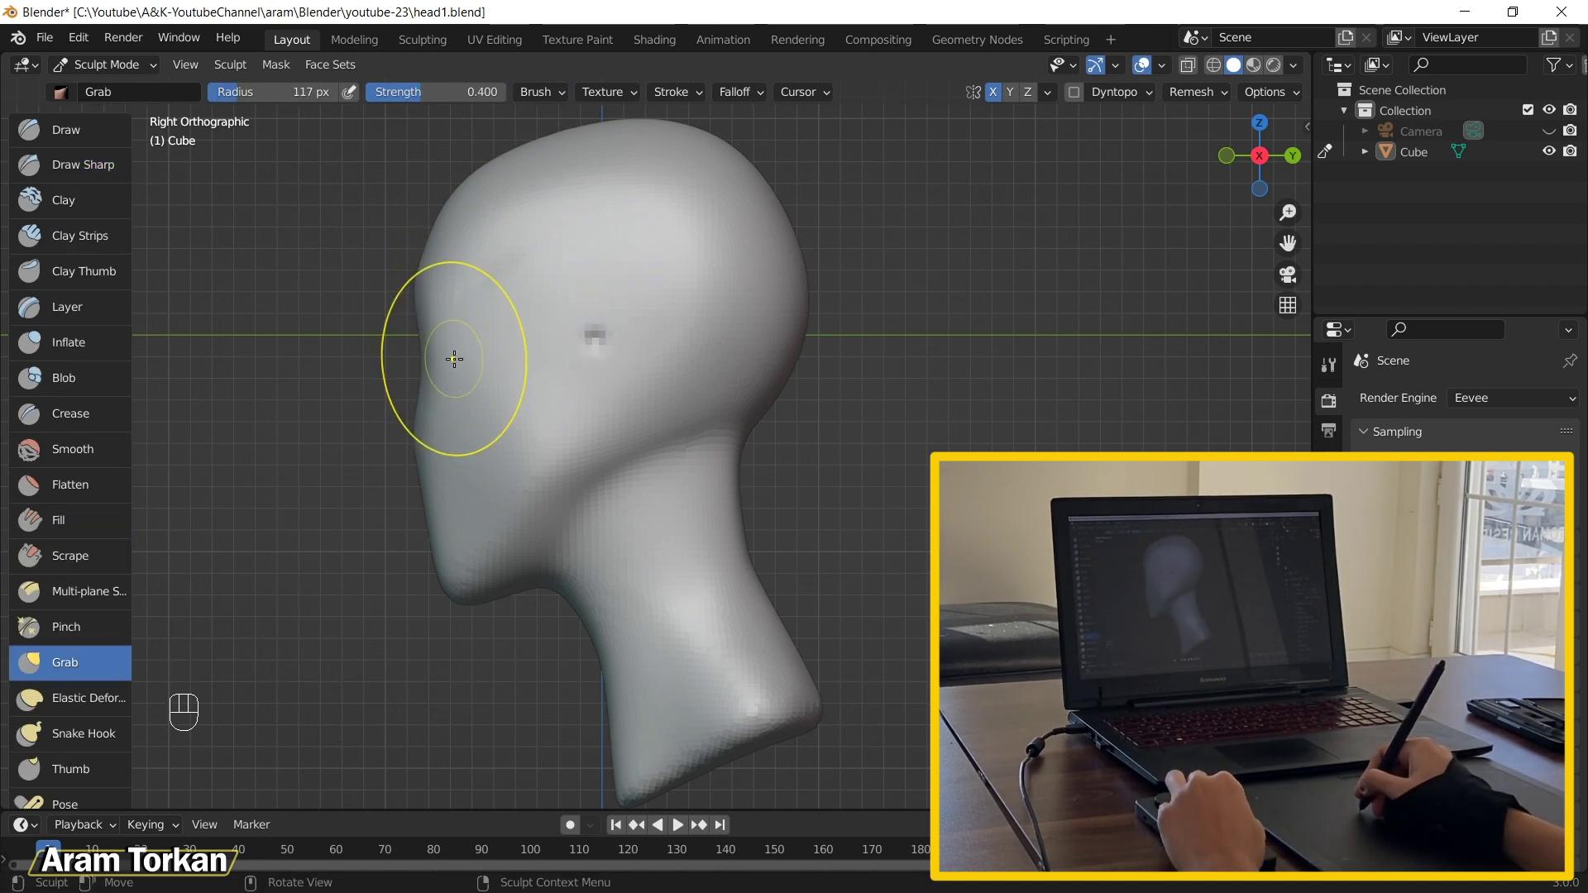
Step: From the front view, dig shallow eye sockets with Clay Strips and smooth the cheek
{"action": "key", "text": "KP_1"}
{"action": "key", "text": "c"}
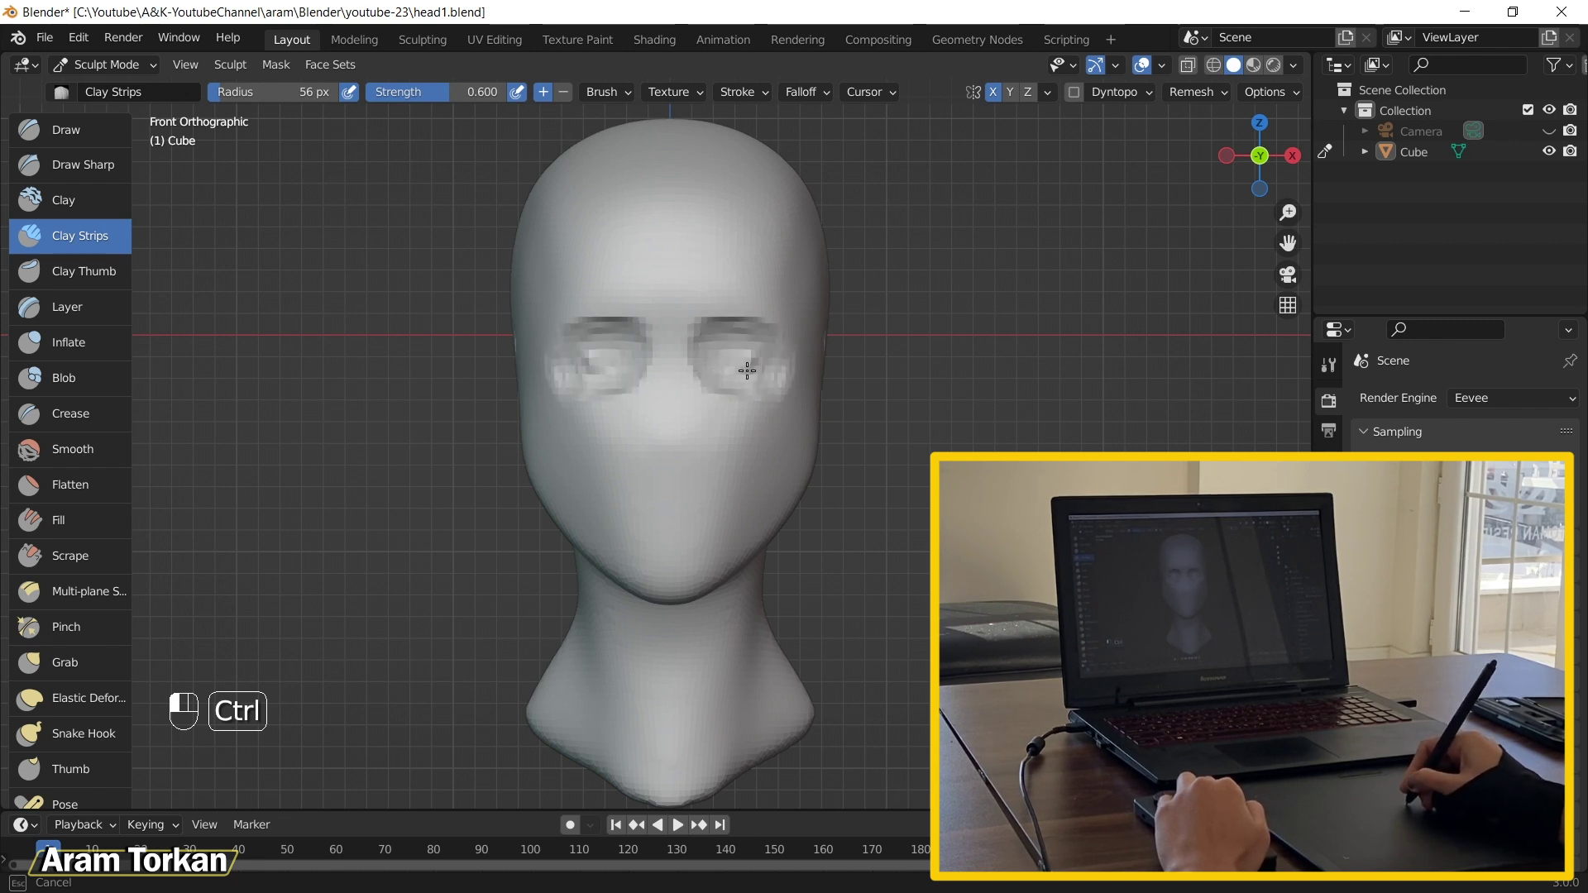
{"action": "mouse_move", "coordinate": [737, 331]}
{"action": "left_mouse_down"}
{"action": "mouse_move", "coordinate": [770, 390]}
{"action": "mouse_move", "coordinate": [616, 389]}
{"action": "mouse_move", "coordinate": [664, 441]}
{"action": "mouse_move", "coordinate": [749, 405]}
{"action": "left_mouse_up"}
{"action": "key", "text": "ctrl+z"}
{"action": "key", "text": "ctrl+z"}
{"action": "left_click_drag", "start_coordinate": [678, 364], "coordinate": [707, 339]}
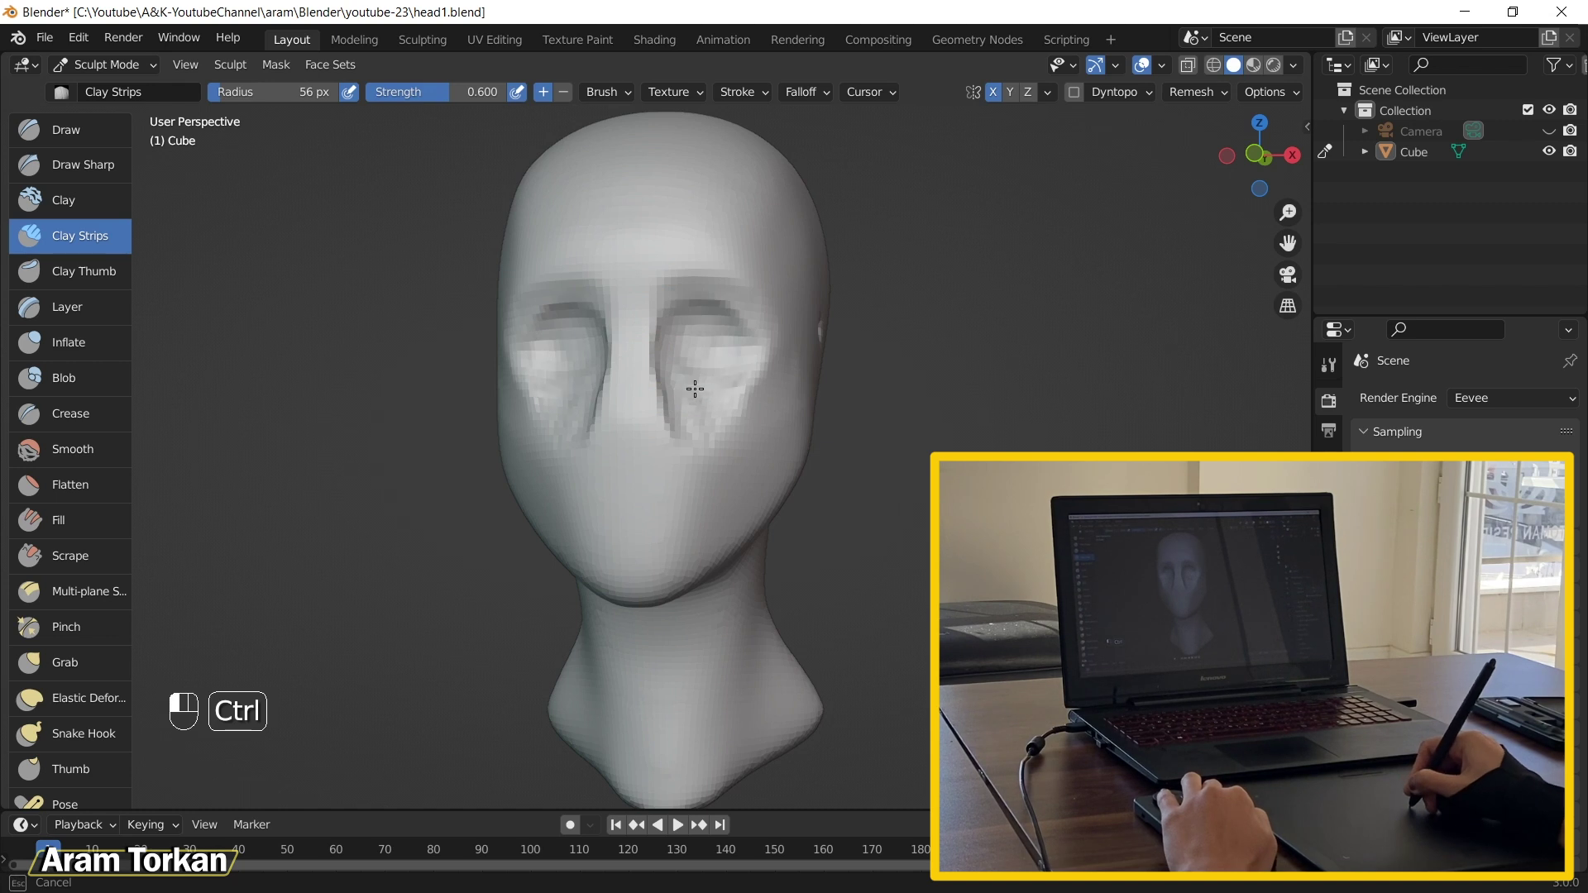
{"action": "left_click_drag", "start_coordinate": [673, 438], "coordinate": [662, 387]}
Step: Mask the ear areas on the side of the head and invert the mask with Ctrl+I
{"action": "left_click_drag", "start_coordinate": [701, 325], "coordinate": [727, 369]}
{"action": "key", "text": "m"}
{"action": "left_click_drag", "start_coordinate": [617, 327], "coordinate": [652, 355]}
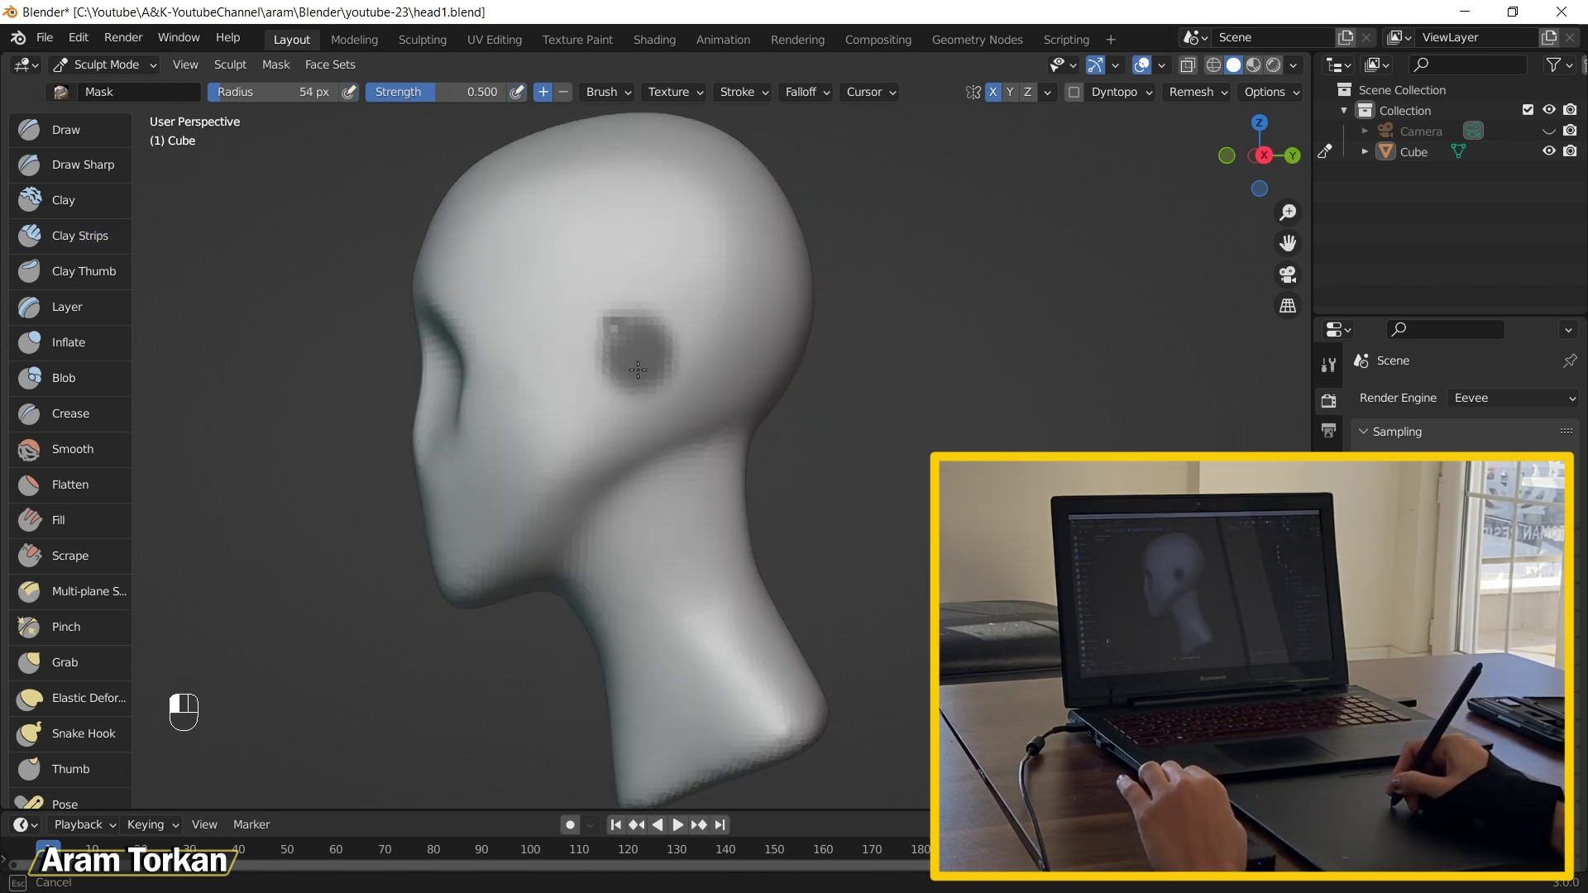
{"action": "key", "text": "ctrl+i"}
Step: With a 117 px Grab brush, pull the ears outward from the sides of the head
{"action": "key", "text": "ctrl+KP_1"}
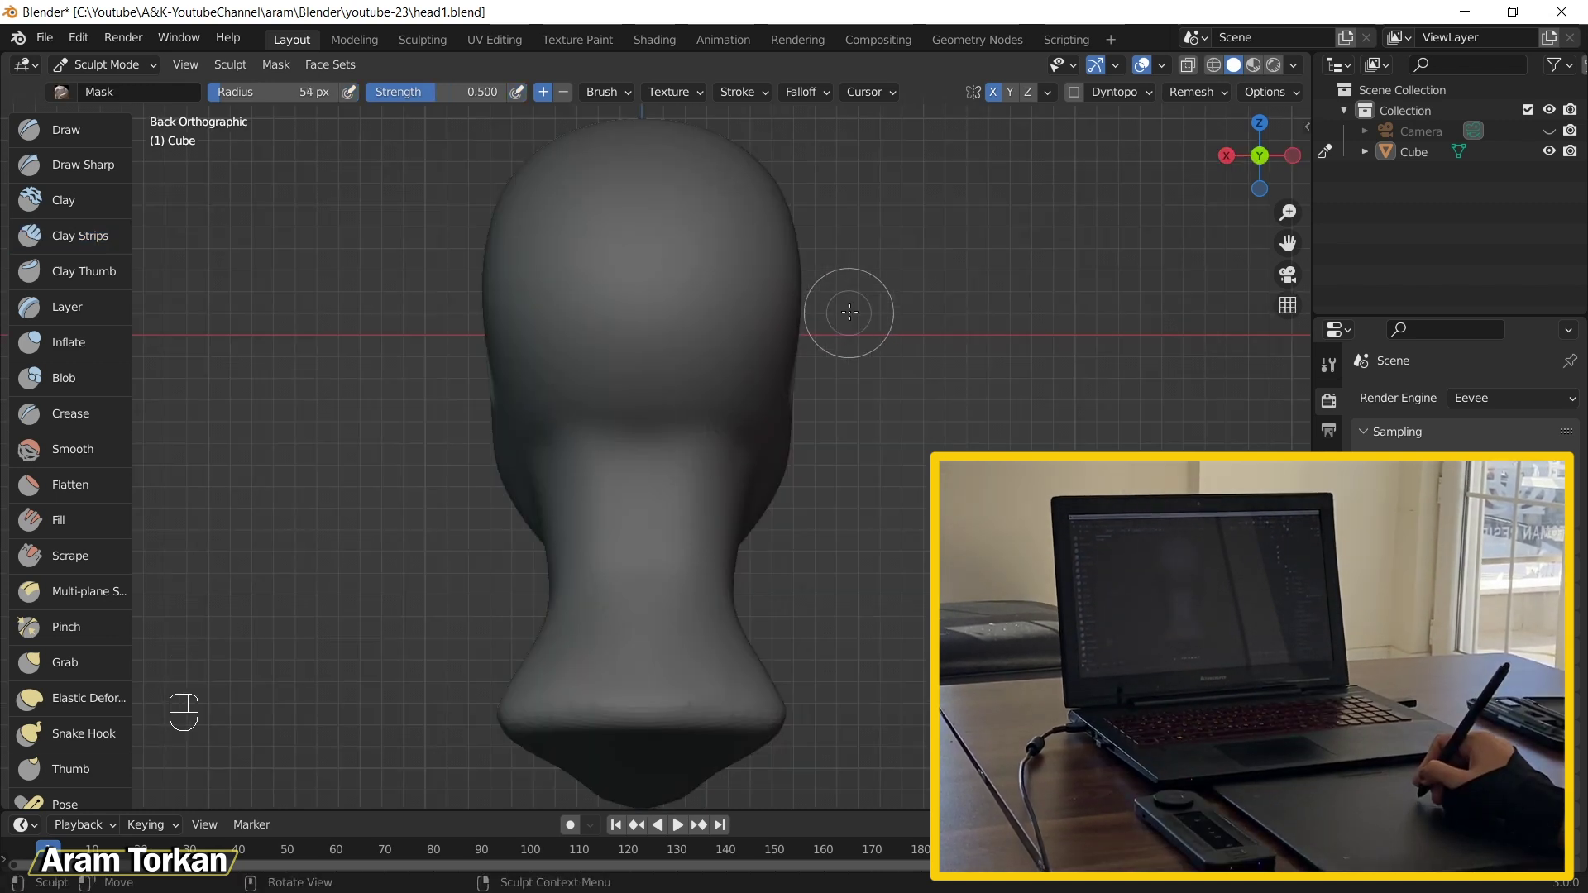
{"action": "key", "text": "bracketright"}
{"action": "key", "text": "bracketright"}
{"action": "key", "text": "bracketright"}
{"action": "key", "text": "bracketright"}
{"action": "key", "text": "g"}
{"action": "key", "text": "bracketright"}
{"action": "key", "text": "bracketright"}
{"action": "key", "text": "bracketright"}
{"action": "key", "text": "bracketright"}
{"action": "mouse_move", "coordinate": [728, 358]}
{"action": "left_mouse_down"}
{"action": "mouse_move", "coordinate": [863, 335]}
{"action": "mouse_move", "coordinate": [805, 338]}
{"action": "mouse_move", "coordinate": [803, 320]}
{"action": "mouse_move", "coordinate": [813, 421]}
{"action": "mouse_move", "coordinate": [821, 355]}
{"action": "left_mouse_up"}
{"action": "left_click_drag", "start_coordinate": [629, 397], "coordinate": [794, 399]}
{"action": "left_click_drag", "start_coordinate": [650, 354], "coordinate": [804, 348]}
{"action": "key", "text": "ctrl+z"}
{"action": "key", "text": "ctrl+z"}
{"action": "key", "text": "ctrl+z"}
{"action": "left_click_drag", "start_coordinate": [703, 335], "coordinate": [668, 323]}
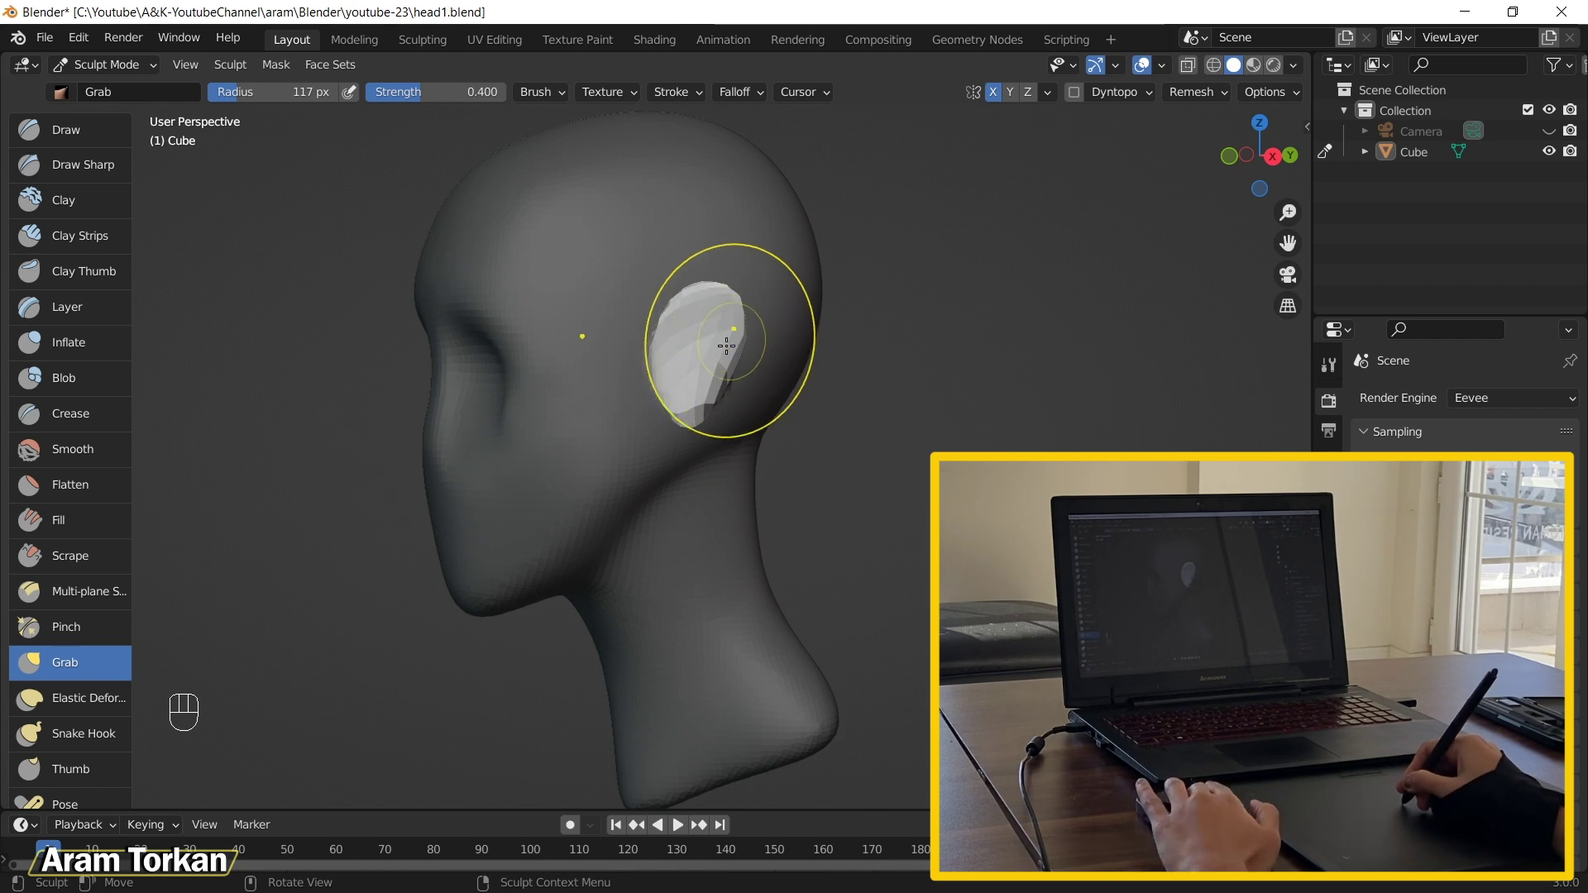
Step: Clear the mask, then pull the brow region and nose forward
{"action": "key", "text": "alt+m"}
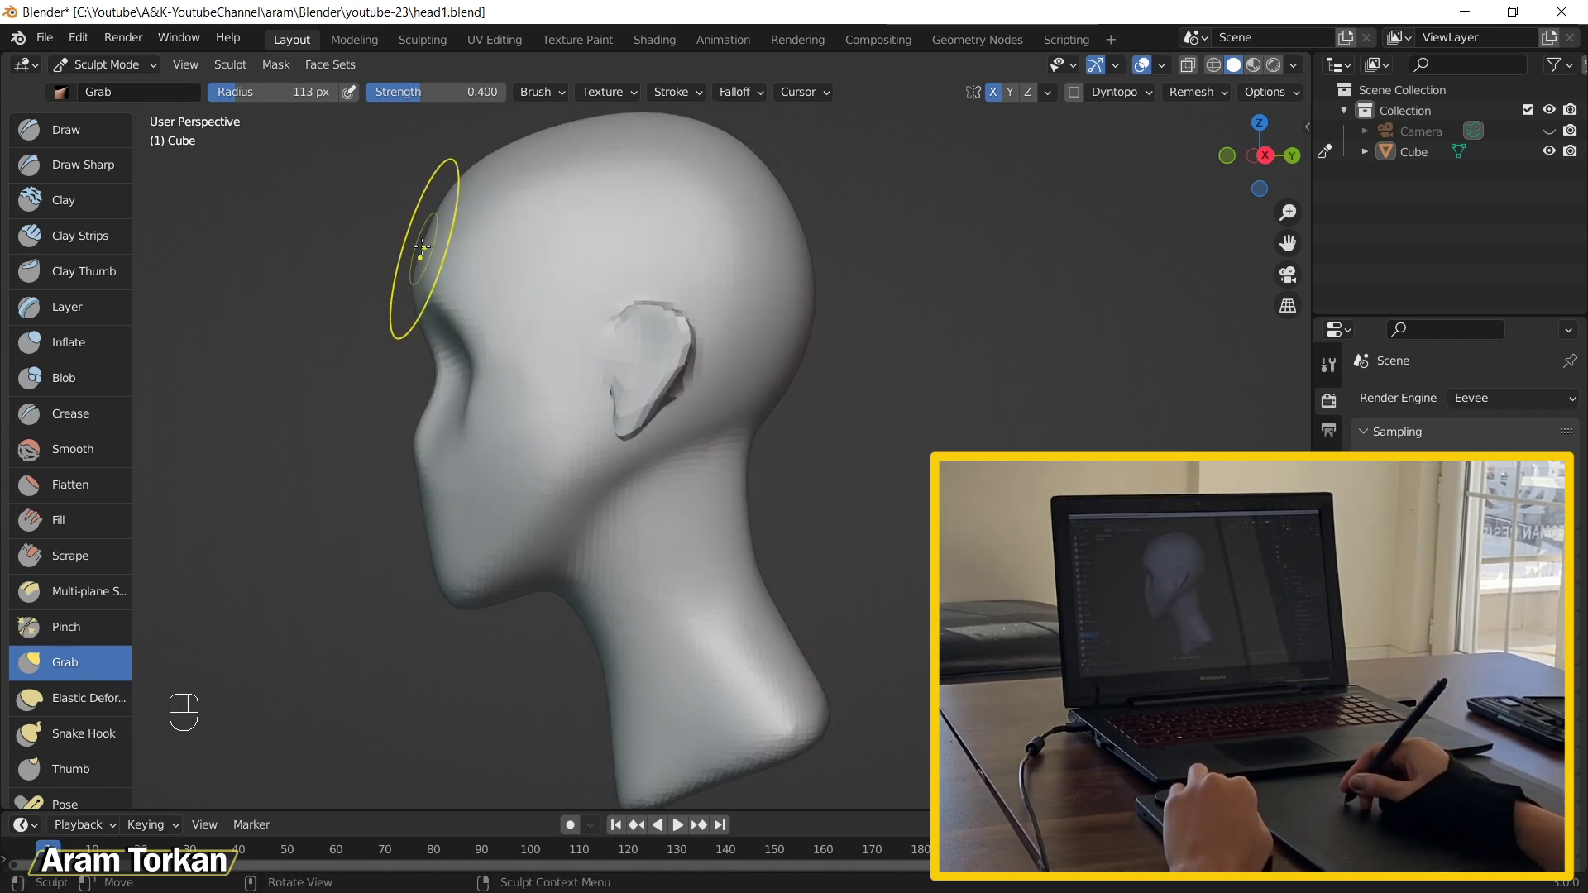
{"action": "left_click_drag", "start_coordinate": [455, 312], "coordinate": [493, 365]}
{"action": "left_click_drag", "start_coordinate": [424, 437], "coordinate": [416, 438]}
{"action": "mouse_move", "coordinate": [405, 380]}
{"action": "left_mouse_down"}
{"action": "mouse_move", "coordinate": [476, 379]}
{"action": "mouse_move", "coordinate": [459, 372]}
{"action": "mouse_move", "coordinate": [465, 431]}
{"action": "left_mouse_up"}
Step: With Clay Strips, smooth the nose, groove beside it, and smooth the chin
{"action": "key", "text": "c"}
{"action": "left_click_drag", "start_coordinate": [489, 372], "coordinate": [482, 431]}
{"action": "mouse_move", "coordinate": [504, 405]}
{"action": "left_mouse_down"}
{"action": "mouse_move", "coordinate": [621, 401]}
{"action": "mouse_move", "coordinate": [571, 401]}
{"action": "left_mouse_up"}
{"action": "mouse_move", "coordinate": [579, 397]}
{"action": "left_mouse_down"}
{"action": "mouse_move", "coordinate": [580, 437]}
{"action": "mouse_move", "coordinate": [595, 430]}
{"action": "mouse_move", "coordinate": [574, 415]}
{"action": "mouse_move", "coordinate": [653, 482]}
{"action": "mouse_move", "coordinate": [805, 340]}
{"action": "mouse_move", "coordinate": [609, 503]}
{"action": "mouse_move", "coordinate": [588, 553]}
{"action": "mouse_move", "coordinate": [645, 537]}
{"action": "mouse_move", "coordinate": [584, 566]}
{"action": "mouse_move", "coordinate": [617, 579]}
{"action": "left_mouse_up"}
{"action": "key", "text": "ctrl+z"}
{"action": "mouse_move", "coordinate": [681, 494]}
{"action": "left_mouse_down", "text": "alt"}
{"action": "mouse_move", "coordinate": [960, 488]}
{"action": "mouse_move", "coordinate": [748, 495]}
{"action": "mouse_move", "coordinate": [887, 443]}
{"action": "mouse_move", "coordinate": [882, 463]}
{"action": "left_mouse_up", "text": "alt"}
Step: Build up and soften clay over both eyes, then shape the lips and mouth area
{"action": "left_click", "coordinate": [83, 165]}
{"action": "left_click", "coordinate": [80, 236]}
{"action": "left_click_drag", "start_coordinate": [713, 366], "coordinate": [713, 386]}
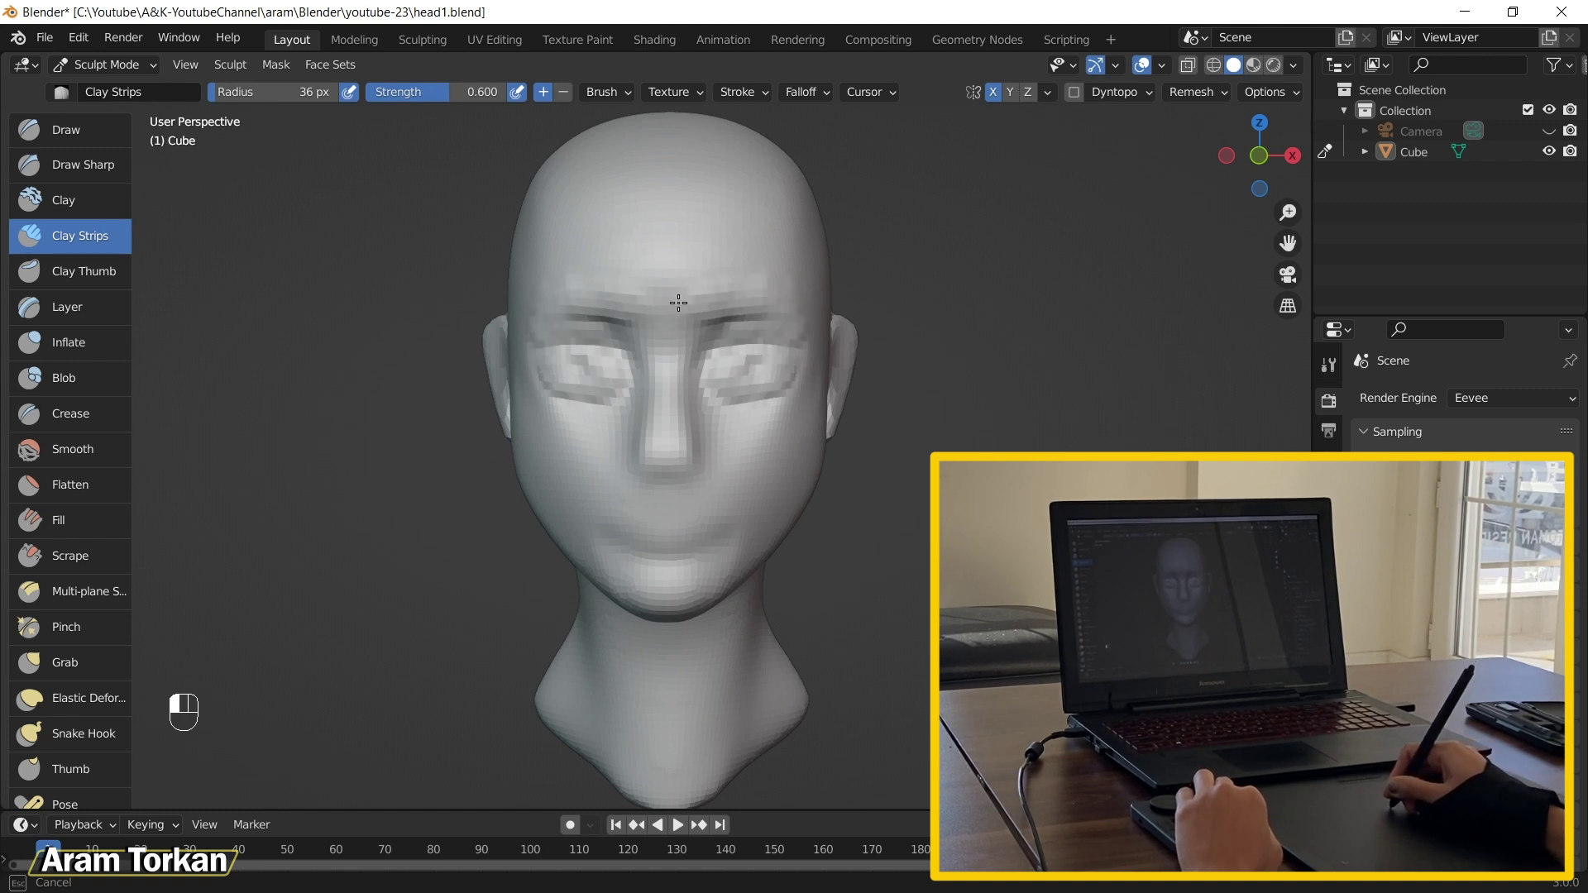
{"action": "mouse_move", "coordinate": [754, 345]}
{"action": "left_mouse_down"}
{"action": "mouse_move", "coordinate": [720, 372]}
{"action": "mouse_move", "coordinate": [790, 365]}
{"action": "mouse_move", "coordinate": [735, 370]}
{"action": "mouse_move", "coordinate": [780, 364]}
{"action": "mouse_move", "coordinate": [785, 396]}
{"action": "mouse_move", "coordinate": [746, 342]}
{"action": "mouse_move", "coordinate": [630, 310]}
{"action": "mouse_move", "coordinate": [812, 302]}
{"action": "mouse_move", "coordinate": [789, 391]}
{"action": "mouse_move", "coordinate": [740, 382]}
{"action": "left_mouse_up"}
{"action": "left_click", "coordinate": [83, 165]}
{"action": "left_click", "coordinate": [80, 236]}
{"action": "key", "text": "ctrl+y"}
{"action": "key", "text": "ctrl+y"}
{"action": "key", "text": "ctrl+y"}
{"action": "key", "text": "ctrl+z"}
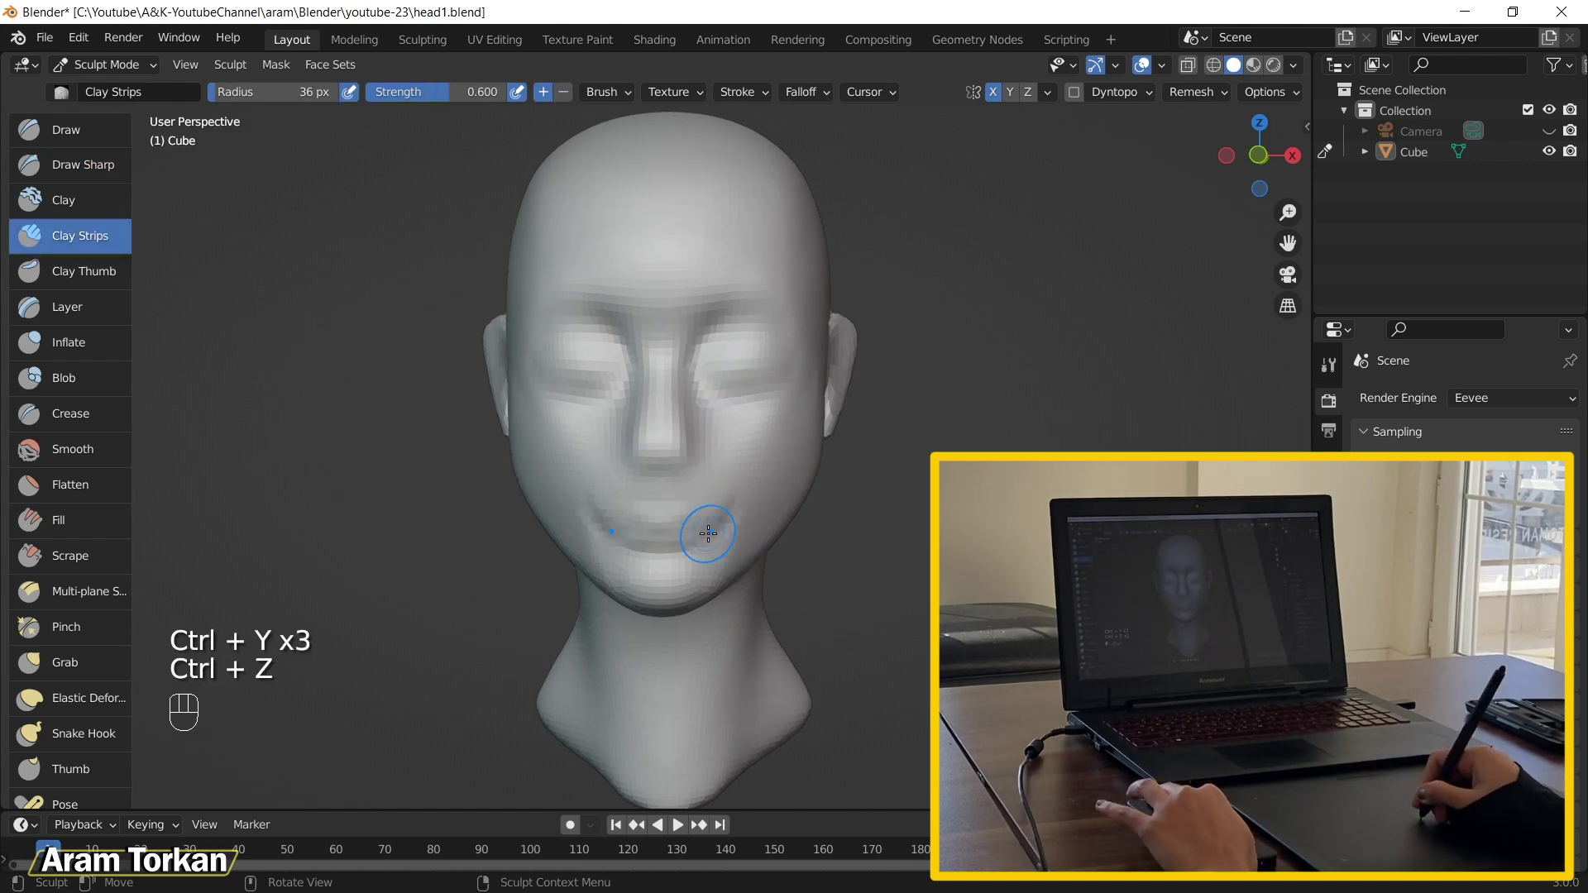
{"action": "left_click_drag", "start_coordinate": [705, 532], "coordinate": [711, 528]}
{"action": "mouse_move", "coordinate": [614, 506]}
{"action": "left_mouse_down"}
{"action": "mouse_move", "coordinate": [687, 537]}
{"action": "mouse_move", "coordinate": [671, 552]}
{"action": "mouse_move", "coordinate": [713, 531]}
{"action": "left_mouse_up"}
{"action": "mouse_move", "coordinate": [703, 517]}
{"action": "left_mouse_down", "text": "shift"}
{"action": "mouse_move", "coordinate": [720, 528]}
{"action": "mouse_move", "coordinate": [677, 532]}
{"action": "mouse_move", "coordinate": [918, 517]}
{"action": "left_mouse_up", "text": "shift"}
Step: With an 80 px Grab brush, refine the nose bridge and tip, lips and chin
{"action": "left_click", "coordinate": [66, 662]}
{"action": "key", "text": "ctrl+z"}
{"action": "key", "text": "bracketleft"}
{"action": "key", "text": "bracketleft"}
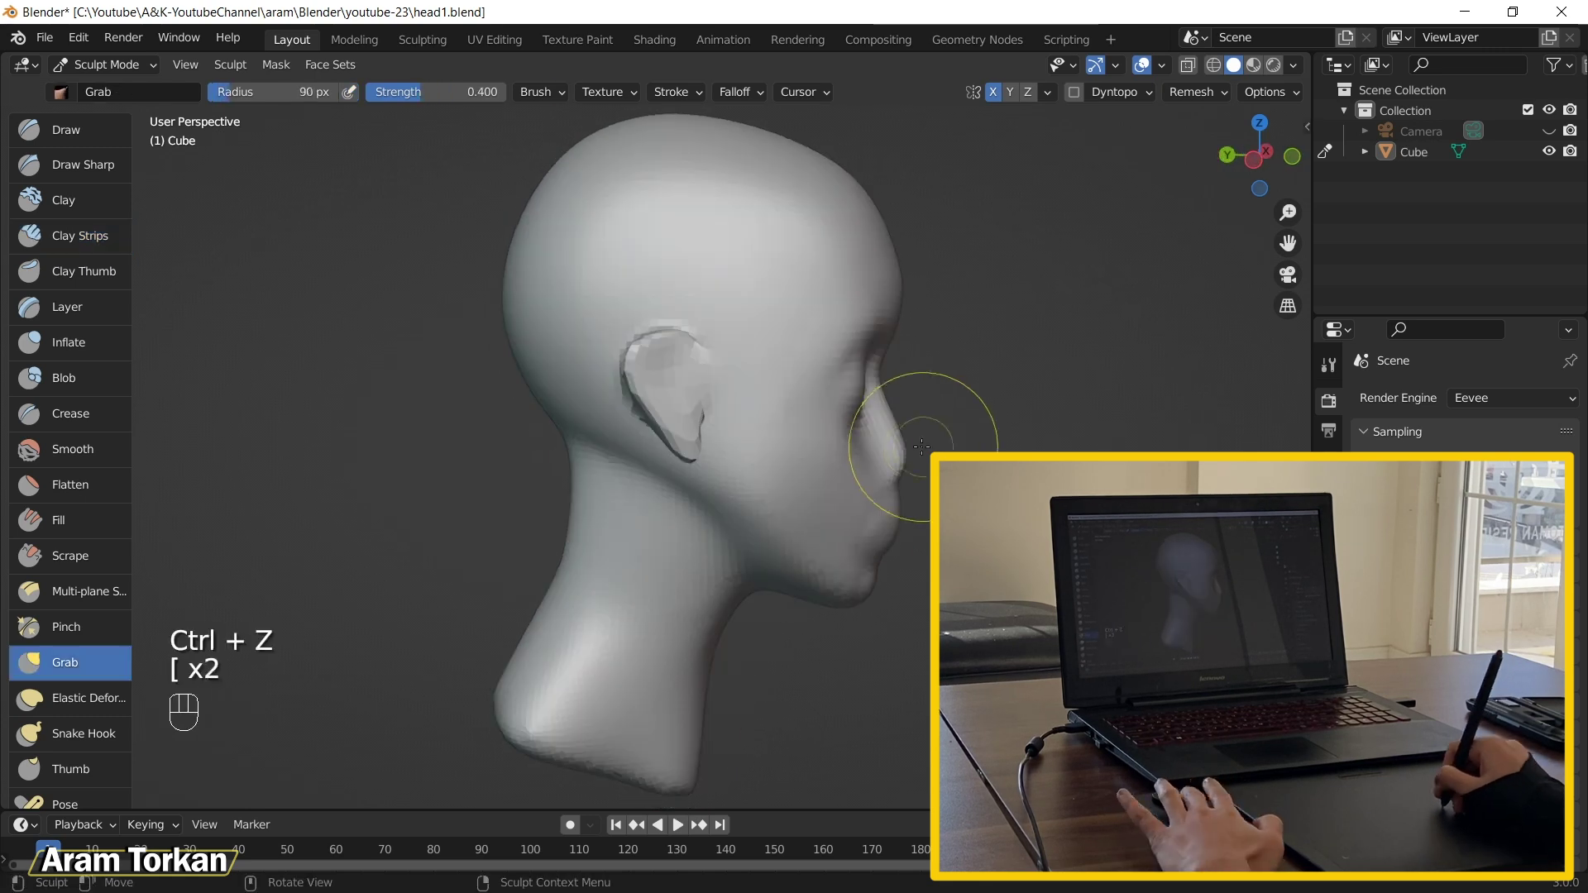
{"action": "key", "text": "bracketleft"}
{"action": "key", "text": "bracketleft"}
{"action": "left_click_drag", "start_coordinate": [922, 447], "coordinate": [897, 373]}
{"action": "left_click_drag", "start_coordinate": [901, 429], "coordinate": [903, 426]}
{"action": "left_click_drag", "start_coordinate": [901, 394], "coordinate": [890, 390]}
{"action": "left_click_drag", "start_coordinate": [895, 364], "coordinate": [890, 381], "text": "shift"}
{"action": "left_click_drag", "start_coordinate": [918, 445], "coordinate": [930, 450]}
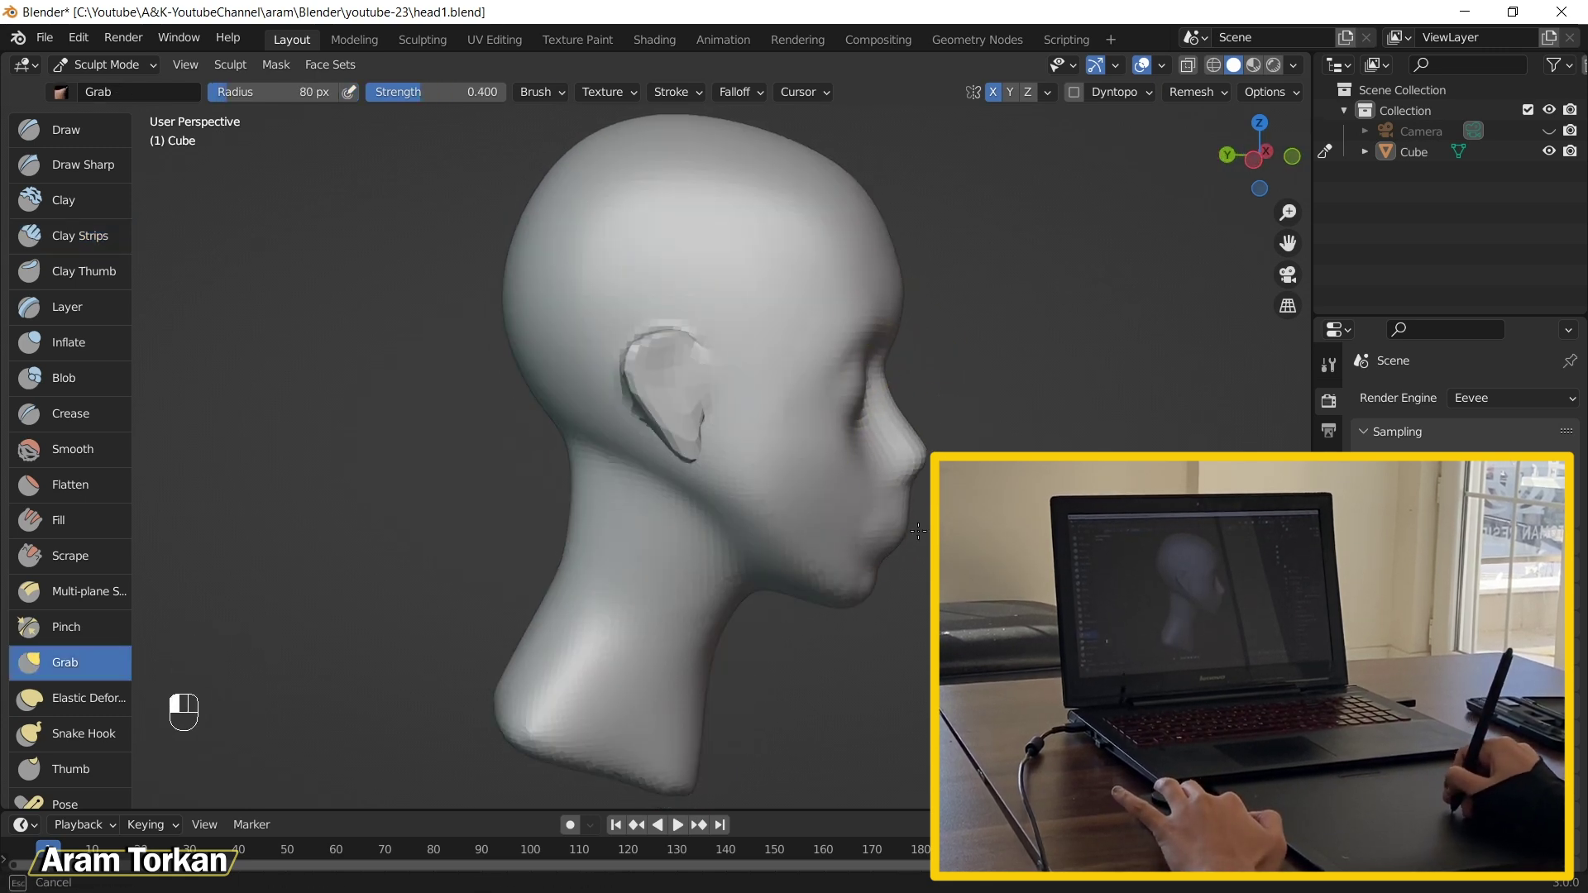
{"action": "left_click_drag", "start_coordinate": [918, 531], "coordinate": [913, 527]}
{"action": "left_click_drag", "start_coordinate": [864, 590], "coordinate": [870, 600]}
Step: Build clay up the cheek and add strokes and a groove down the temple
{"action": "key", "text": "bracketright"}
{"action": "key", "text": "bracketright"}
{"action": "key", "text": "bracketright"}
{"action": "key", "text": "bracketright"}
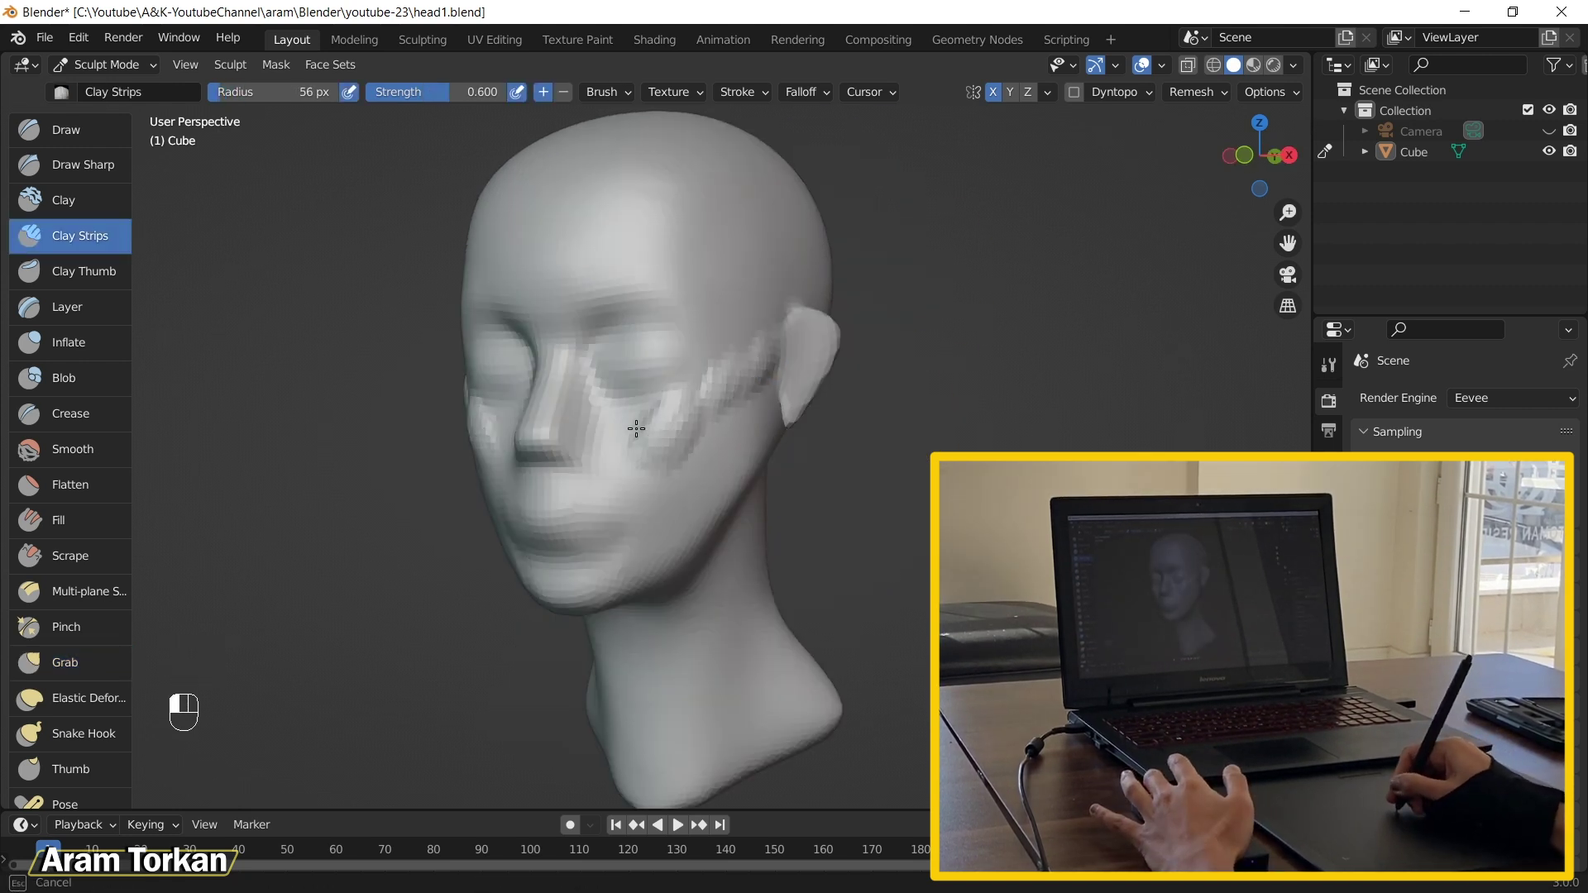
{"action": "mouse_move", "coordinate": [637, 428]}
{"action": "left_mouse_down"}
{"action": "mouse_move", "coordinate": [763, 353]}
{"action": "mouse_move", "coordinate": [641, 405]}
{"action": "left_mouse_up"}
{"action": "left_click_drag", "start_coordinate": [655, 407], "coordinate": [648, 389]}
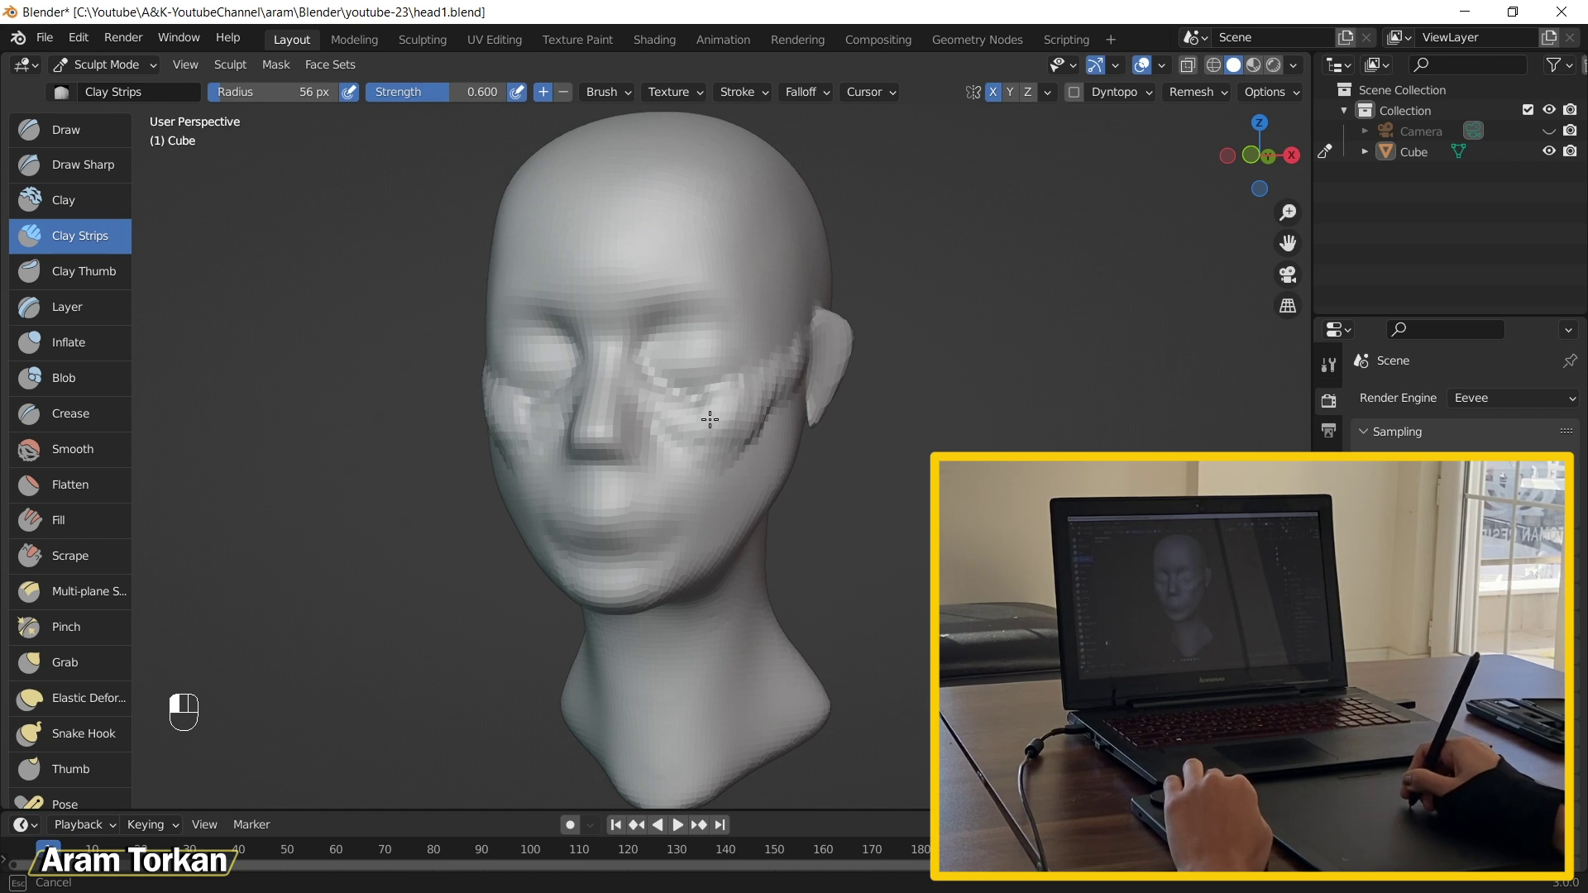
{"action": "mouse_move", "coordinate": [800, 304]}
{"action": "left_mouse_down"}
{"action": "mouse_move", "coordinate": [747, 366]}
{"action": "mouse_move", "coordinate": [742, 285]}
{"action": "left_mouse_up"}
{"action": "key", "text": "bracketright"}
{"action": "key", "text": "bracketright"}
{"action": "key", "text": "bracketright"}
{"action": "key", "text": "bracketleft"}
{"action": "key", "text": "bracketleft"}
{"action": "key", "text": "bracketleft"}
{"action": "key", "text": "bracketleft"}
{"action": "key", "text": "bracketleft"}
{"action": "key", "text": "bracketleft"}
{"action": "key", "text": "bracketleft"}
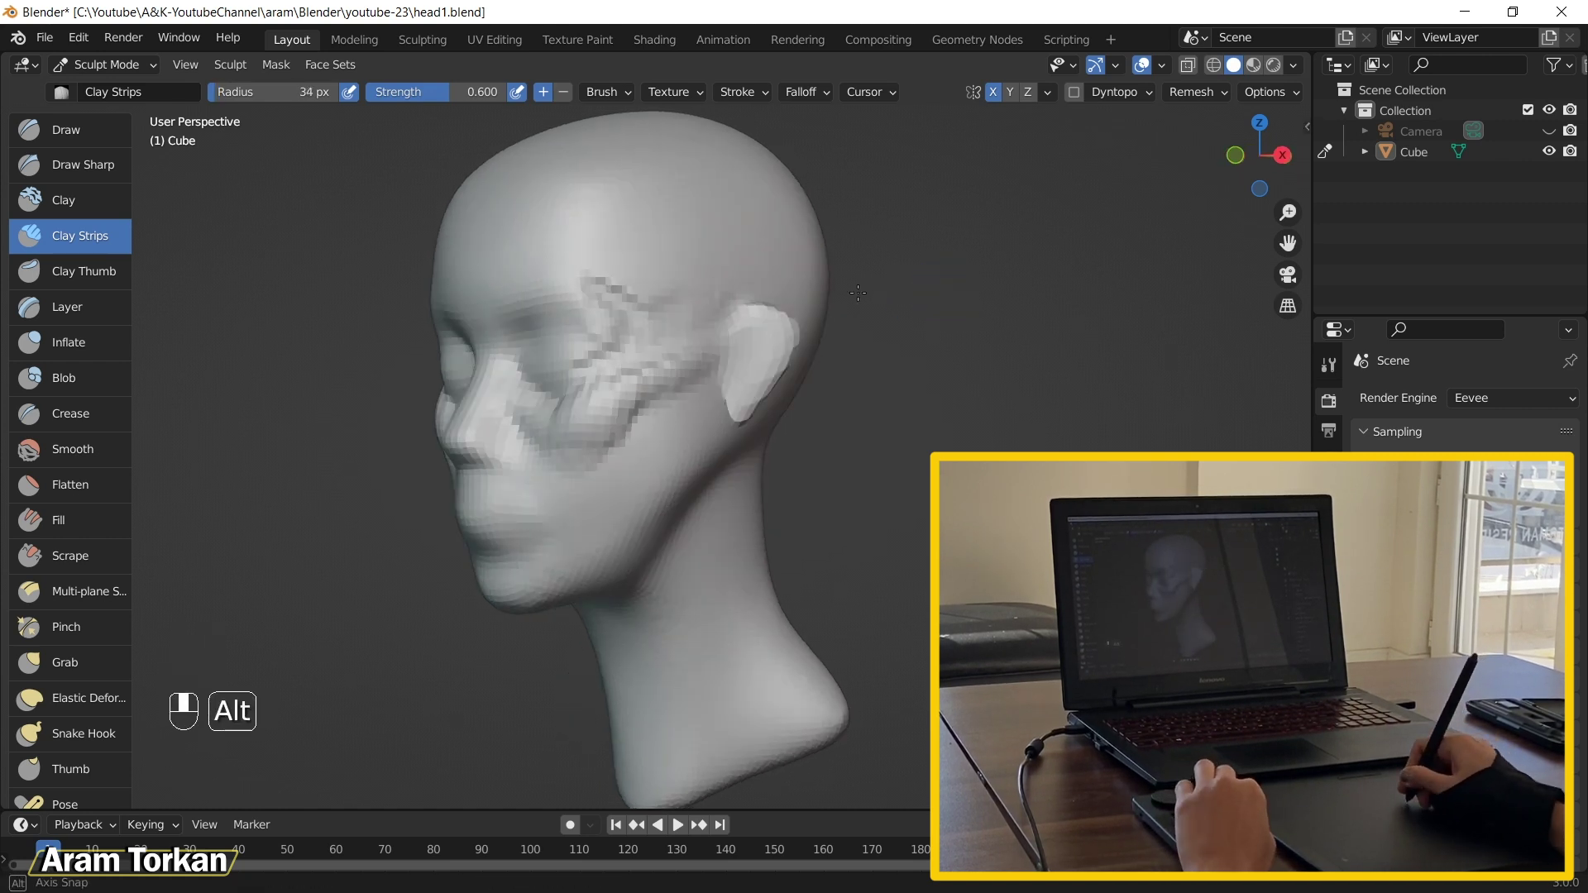
{"action": "left_click_drag", "start_coordinate": [858, 293], "coordinate": [850, 295]}
{"action": "left_click_drag", "start_coordinate": [642, 219], "coordinate": [641, 308]}
{"action": "mouse_move", "coordinate": [618, 195]}
{"action": "left_mouse_down"}
{"action": "mouse_move", "coordinate": [622, 277]}
{"action": "mouse_move", "coordinate": [659, 279]}
{"action": "mouse_move", "coordinate": [646, 317]}
{"action": "left_mouse_up"}
Step: Redo the cheek clay stroke and check the head from side and three-quarter views
{"action": "mouse_move", "coordinate": [677, 357]}
{"action": "left_mouse_down"}
{"action": "mouse_move", "coordinate": [778, 360]}
{"action": "mouse_move", "coordinate": [708, 364]}
{"action": "left_mouse_up"}
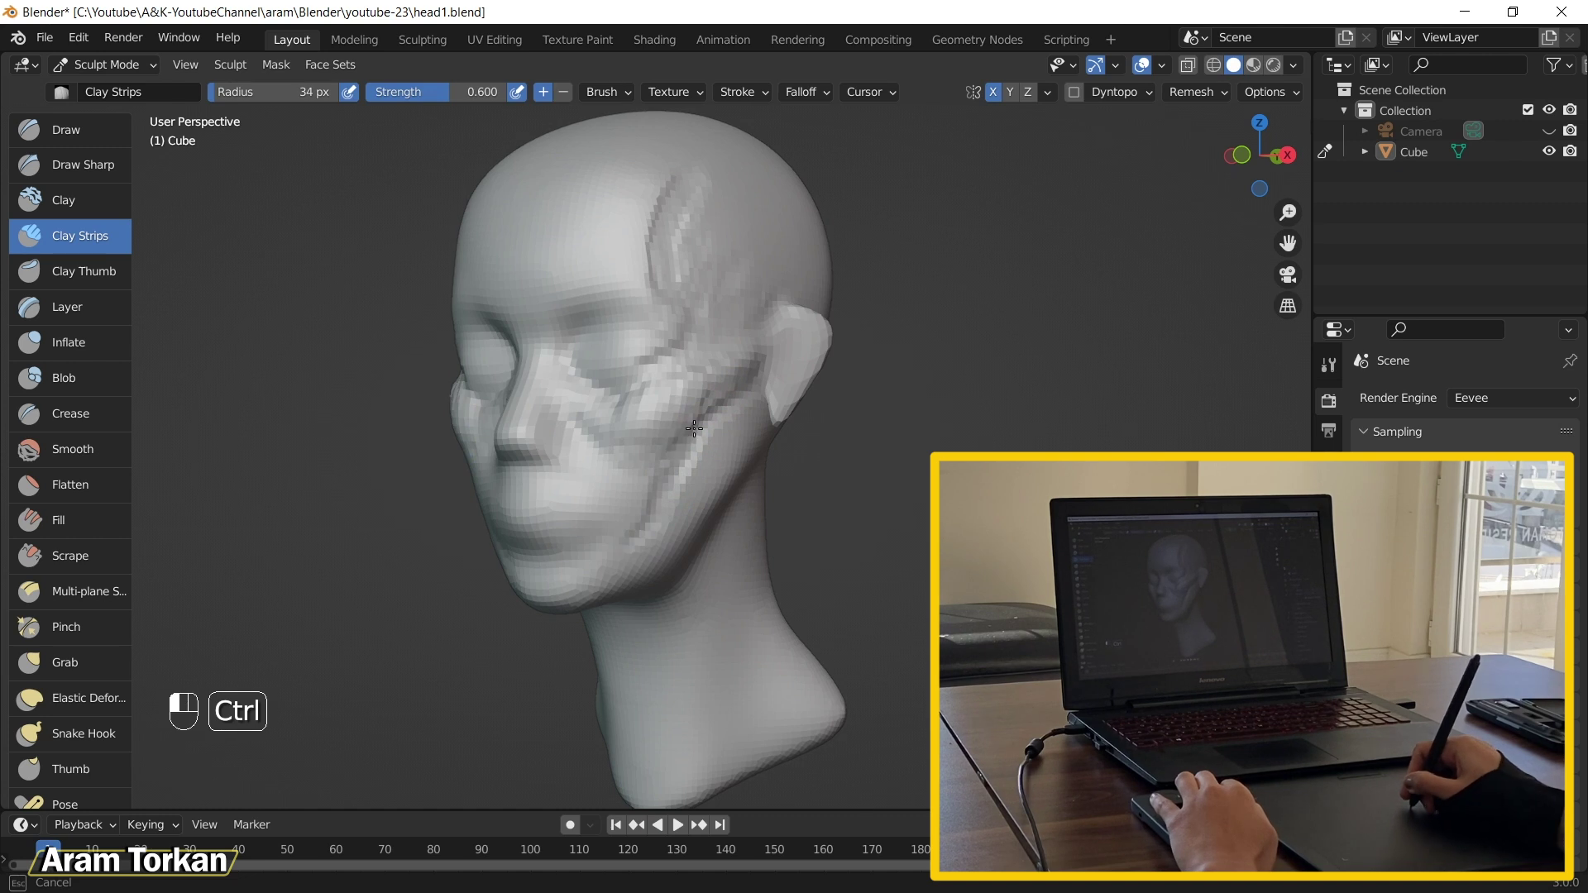
{"action": "key", "text": "ctrl+z"}
{"action": "left_click_drag", "start_coordinate": [694, 428], "coordinate": [582, 438]}
{"action": "left_click_drag", "start_coordinate": [602, 416], "coordinate": [583, 438]}
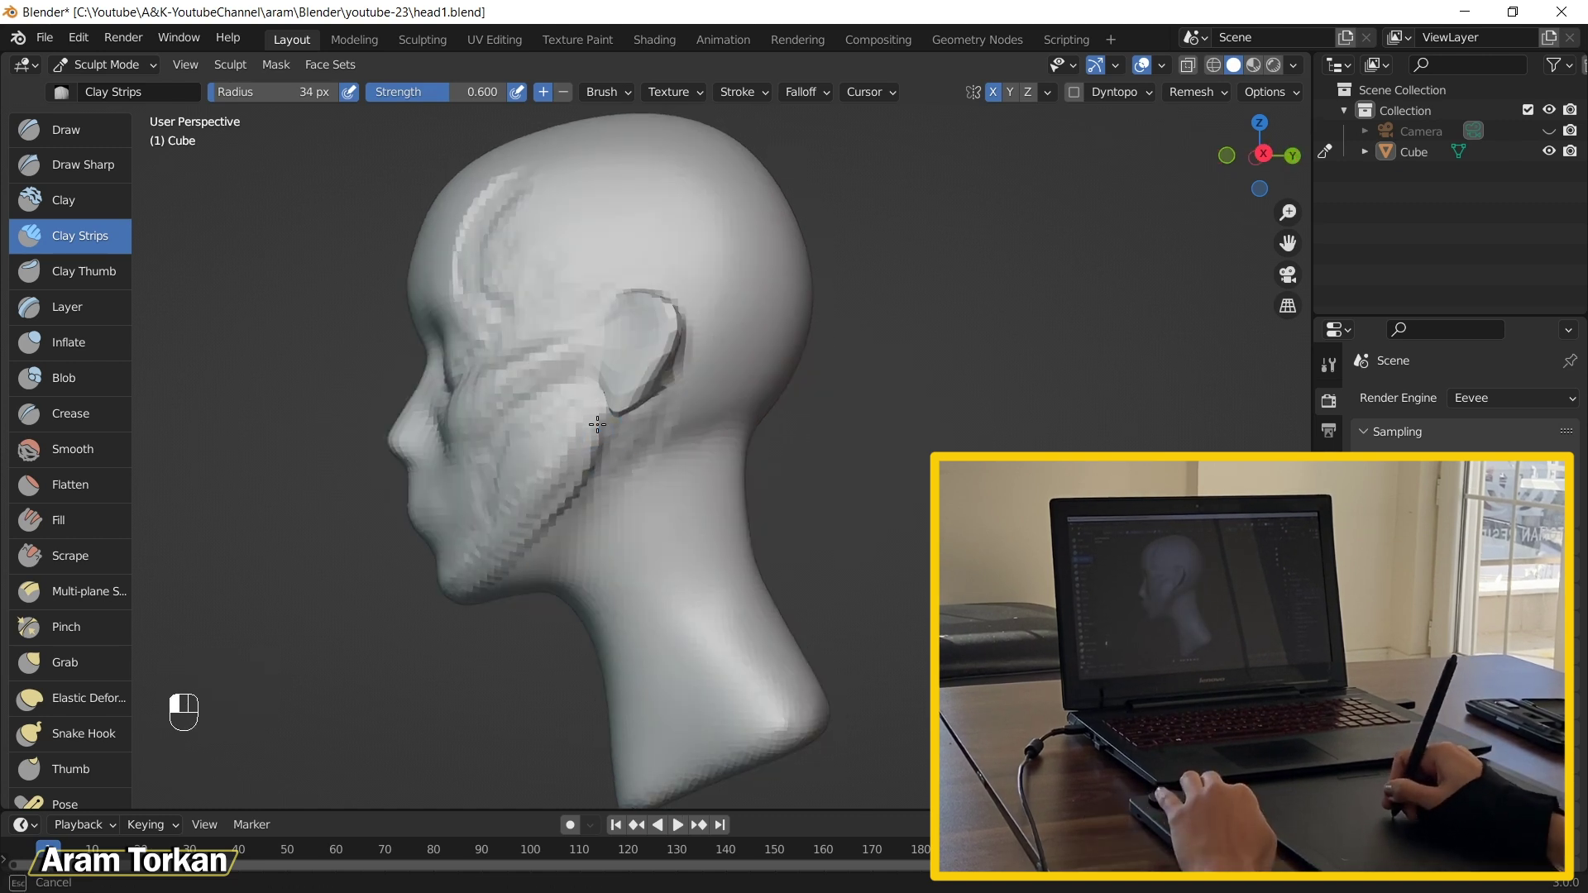
{"action": "left_click_drag", "start_coordinate": [487, 562], "coordinate": [688, 416]}
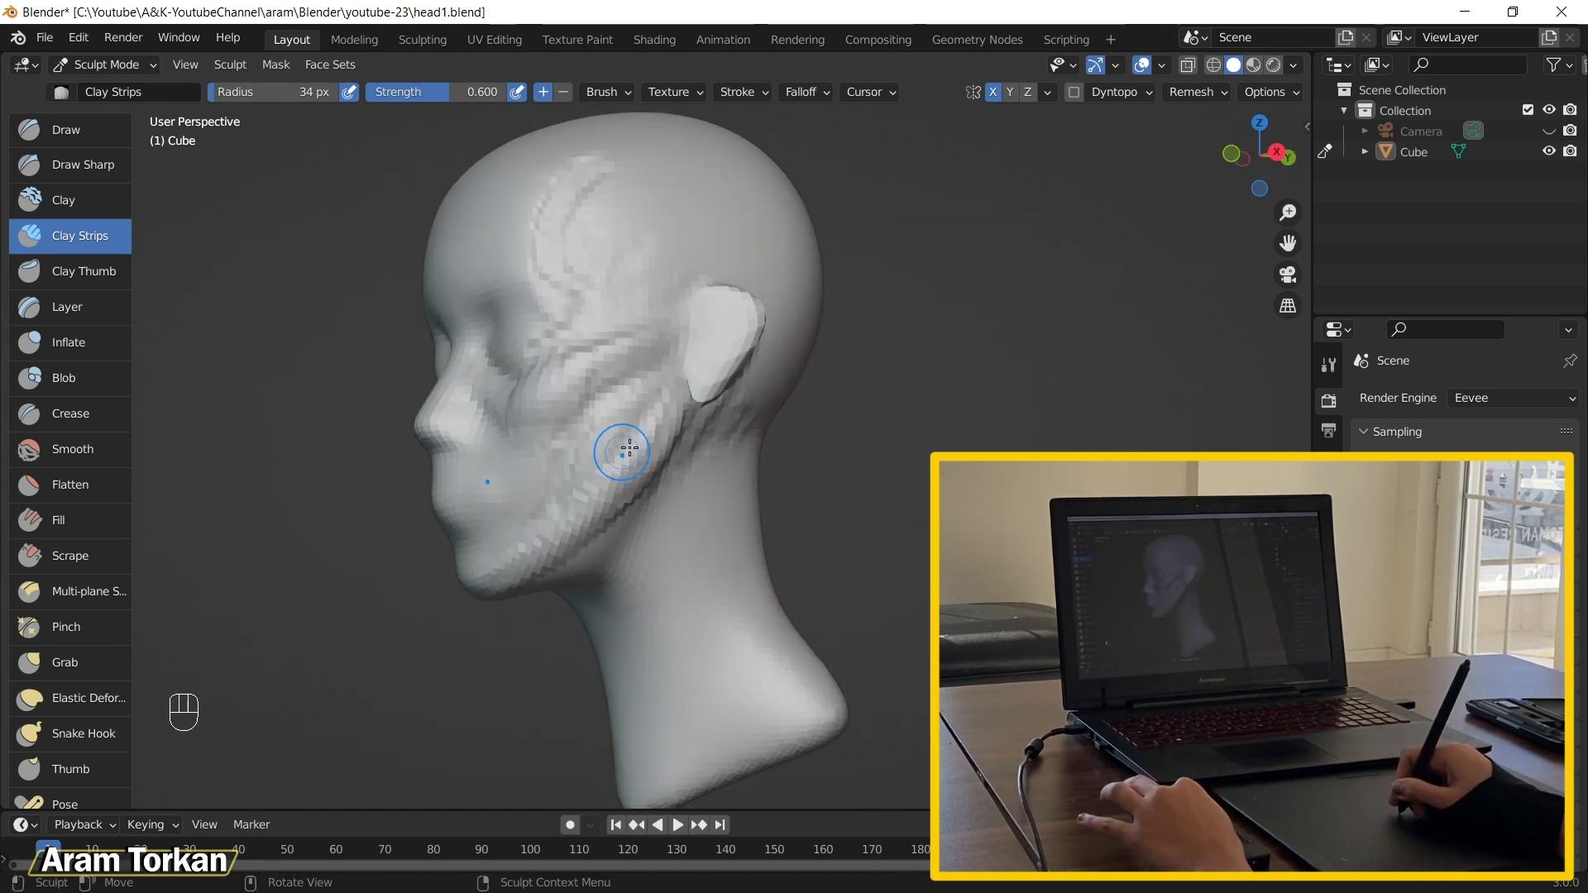
{"action": "left_click_drag", "start_coordinate": [745, 347], "coordinate": [526, 360]}
Step: Carve a line around the side of the nose with Crease and Draw Sharp, undoing stray strokes
{"action": "key", "text": "shift+c"}
{"action": "key", "text": "bracketright"}
{"action": "key", "text": "bracketright"}
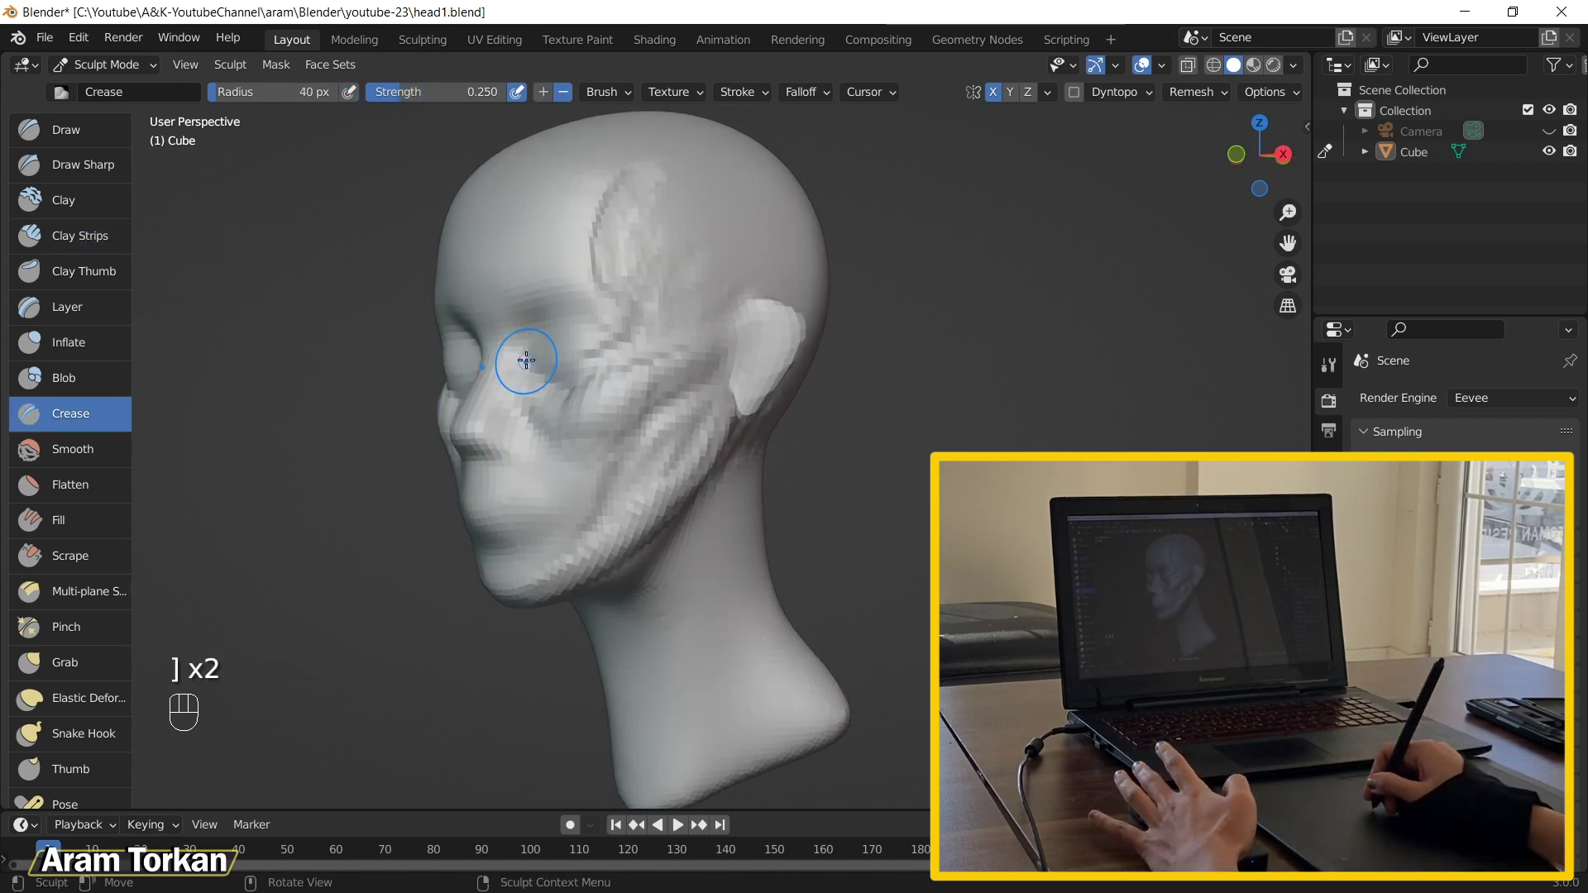
{"action": "key", "text": "ctrl+z"}
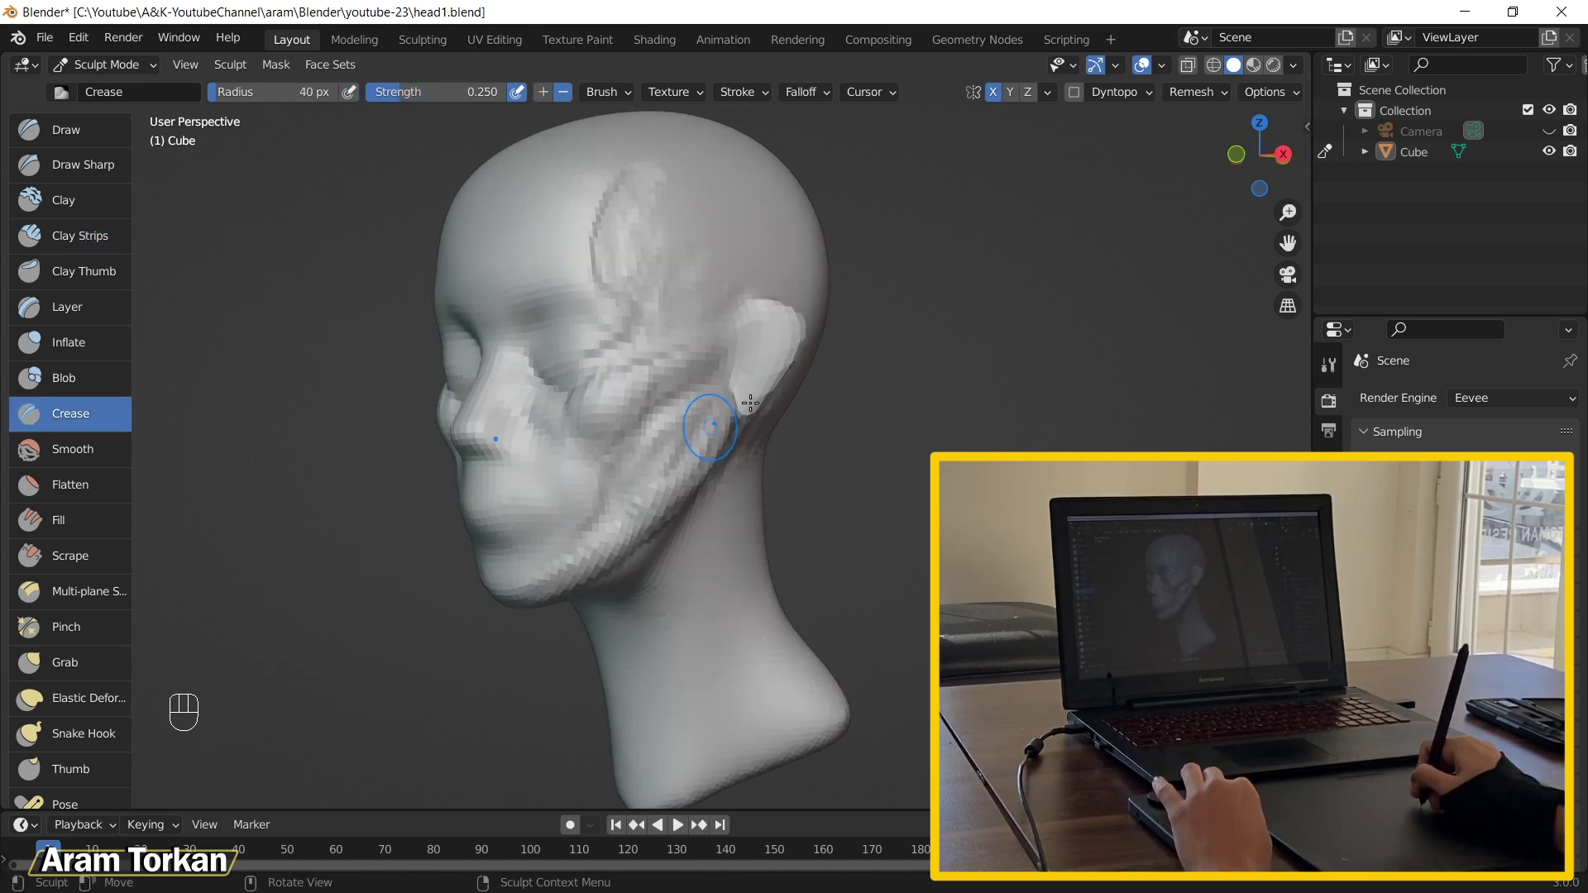
{"action": "left_click_drag", "start_coordinate": [751, 403], "coordinate": [926, 368]}
{"action": "key", "text": "shift+x"}
{"action": "mouse_move", "coordinate": [830, 359]}
{"action": "left_mouse_down"}
{"action": "mouse_move", "coordinate": [699, 397]}
{"action": "mouse_move", "coordinate": [640, 439]}
{"action": "mouse_move", "coordinate": [638, 465]}
{"action": "mouse_move", "coordinate": [713, 447]}
{"action": "left_mouse_up"}
{"action": "key", "text": "ctrl+z"}
{"action": "key", "text": "ctrl+z"}
{"action": "key", "text": "ctrl+z"}
{"action": "mouse_move", "coordinate": [694, 370]}
{"action": "left_mouse_down"}
{"action": "mouse_move", "coordinate": [702, 455]}
{"action": "mouse_move", "coordinate": [703, 412]}
{"action": "left_mouse_up"}
Step: Switch to the Draw brush and undo the rough strokes beside the nose
{"action": "left_click_drag", "start_coordinate": [885, 389], "coordinate": [951, 344]}
{"action": "key", "text": "bracketright"}
{"action": "key", "text": "bracketright"}
{"action": "key", "text": "bracketright"}
{"action": "left_click", "coordinate": [68, 132]}
{"action": "key", "text": "bracketright"}
{"action": "key", "text": "bracketright"}
{"action": "key", "text": "bracketright"}
{"action": "key", "text": "bracketright"}
{"action": "key", "text": "bracketright"}
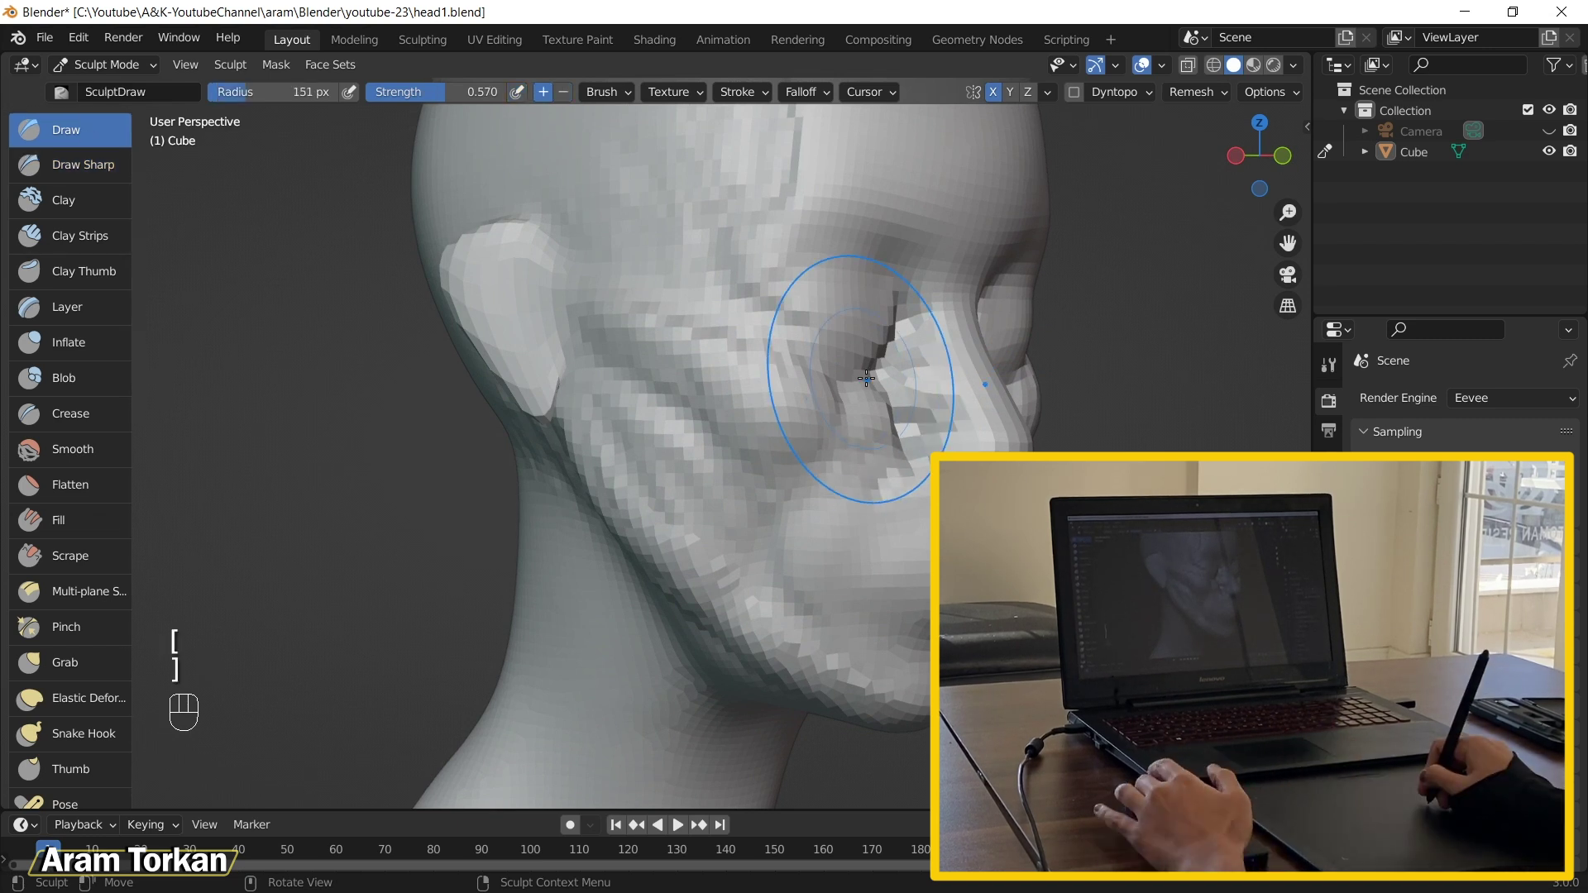
{"action": "key", "text": "bracketleft"}
{"action": "key", "text": "bracketleft"}
{"action": "key", "text": "bracketleft"}
{"action": "key", "text": "bracketleft"}
{"action": "key", "text": "bracketleft"}
{"action": "key", "text": "bracketleft"}
{"action": "key", "text": "bracketleft"}
{"action": "key", "text": "bracketleft"}
{"action": "key", "text": "bracketleft"}
{"action": "key", "text": "bracketleft"}
{"action": "key", "text": "bracketleft"}
{"action": "key", "text": "bracketleft"}
{"action": "key", "text": "bracketleft"}
{"action": "key", "text": "bracketleft"}
{"action": "key", "text": "ctrl+z"}
{"action": "key", "text": "ctrl+z"}
{"action": "key", "text": "ctrl+z"}
{"action": "key", "text": "ctrl+z"}
{"action": "key", "text": "ctrl+z"}
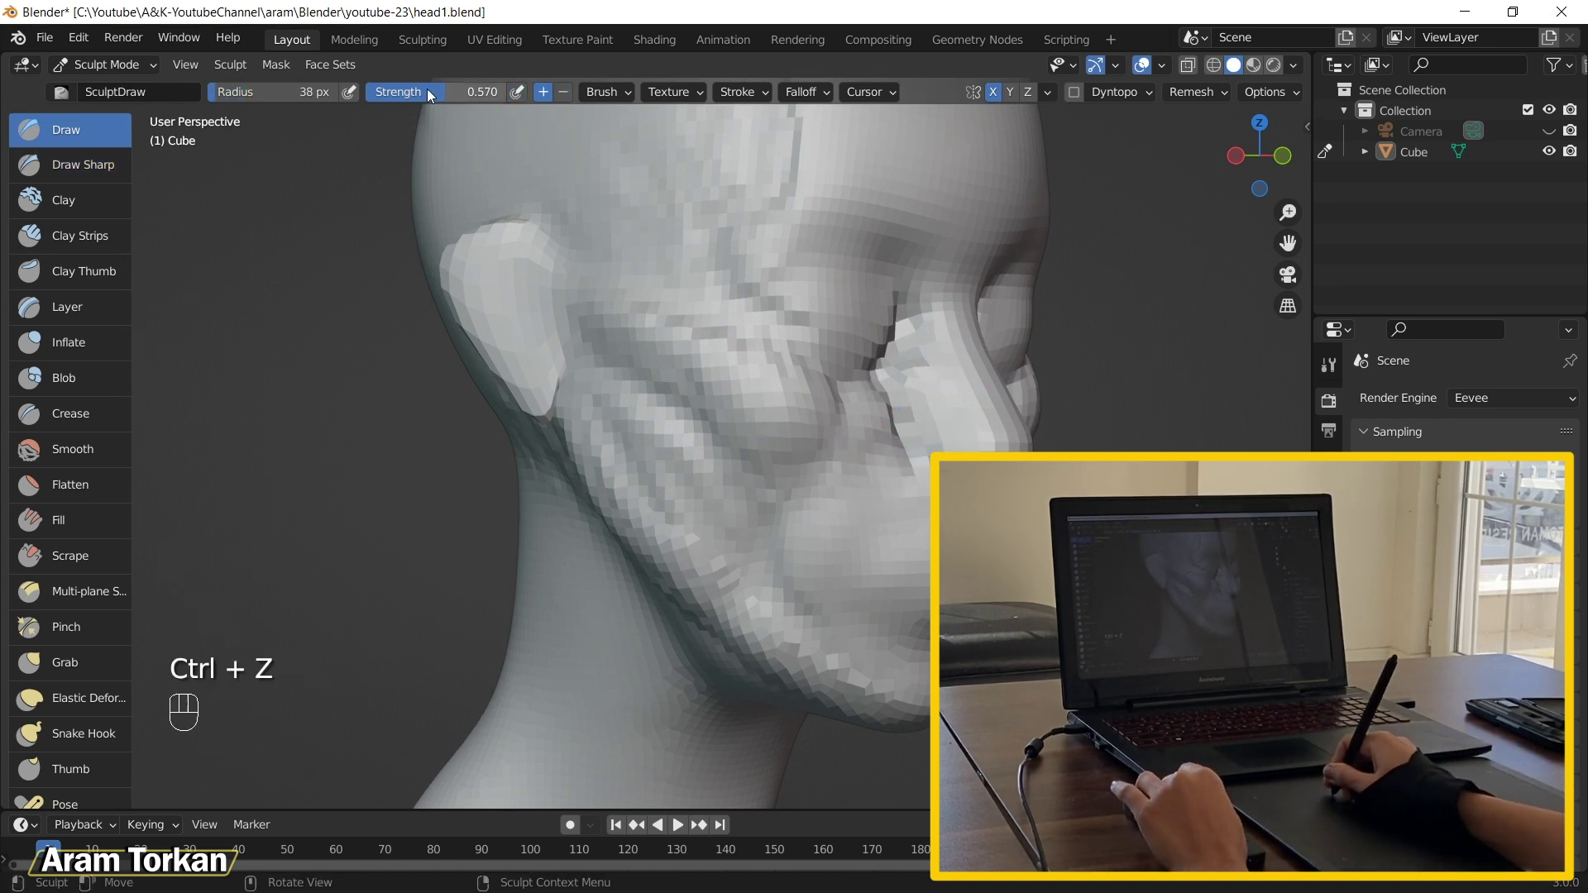
Step: Set the view to Front with the View pie, zoom in on the face, and select Clay Strips
{"action": "left_click_drag", "start_coordinate": [944, 432], "coordinate": [540, 638]}
{"action": "left_click_drag", "start_coordinate": [517, 387], "coordinate": [832, 331]}
{"action": "key", "text": "grave"}
{"action": "left_click", "coordinate": [718, 252]}
{"action": "mouse_move", "coordinate": [951, 373]}
{"action": "left_mouse_down"}
{"action": "mouse_move", "coordinate": [1043, 315]}
{"action": "mouse_move", "coordinate": [982, 356]}
{"action": "left_mouse_up"}
{"action": "key", "text": "grave"}
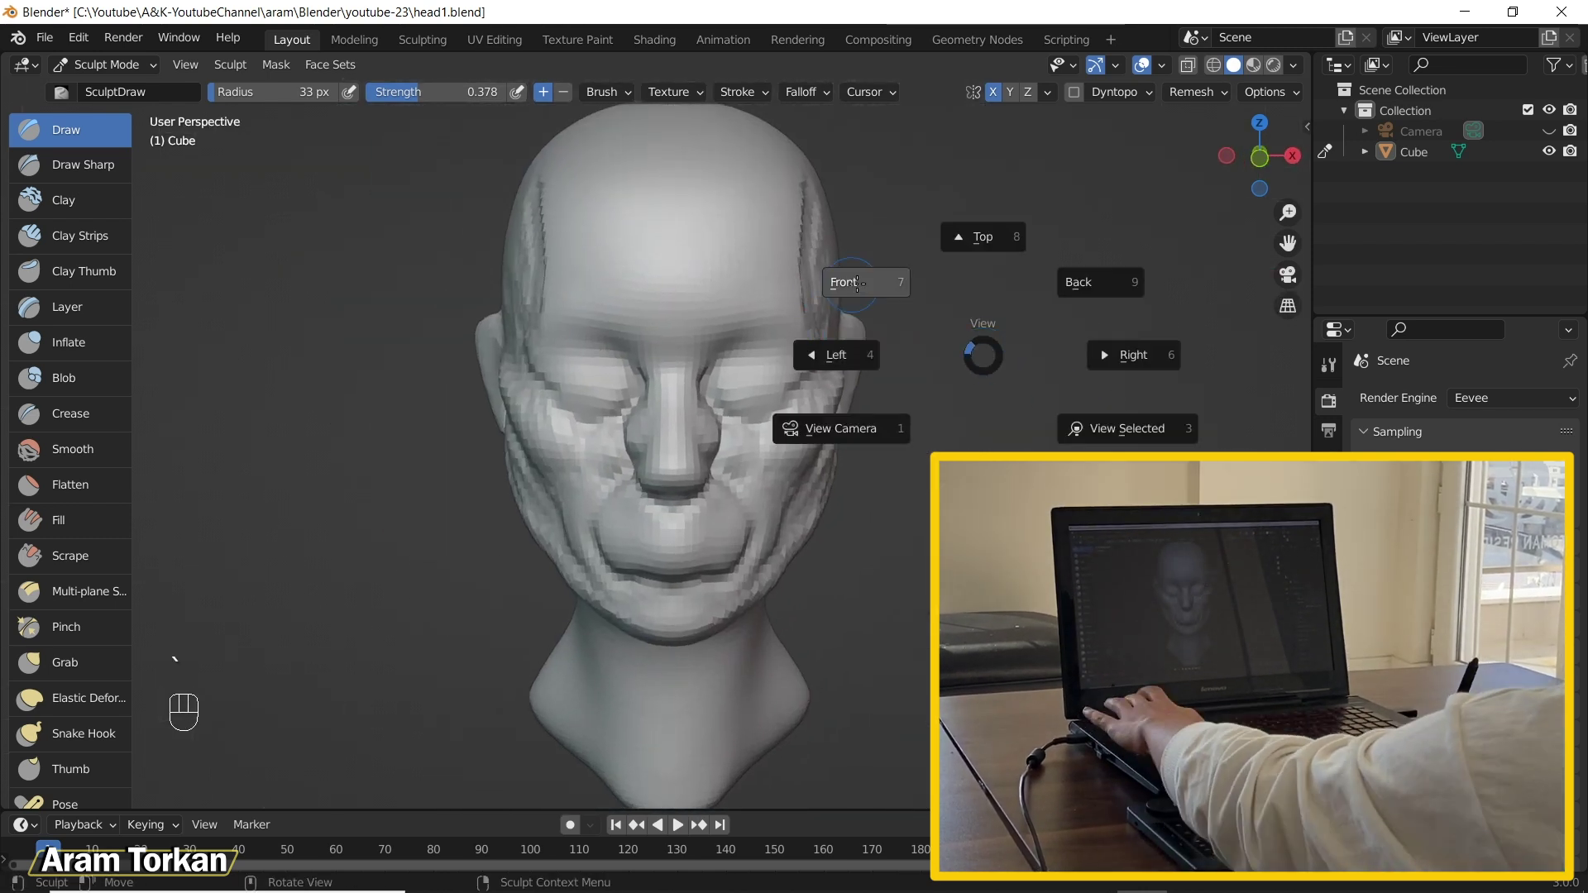
{"action": "left_click", "coordinate": [863, 281]}
{"action": "left_click", "coordinate": [75, 236]}
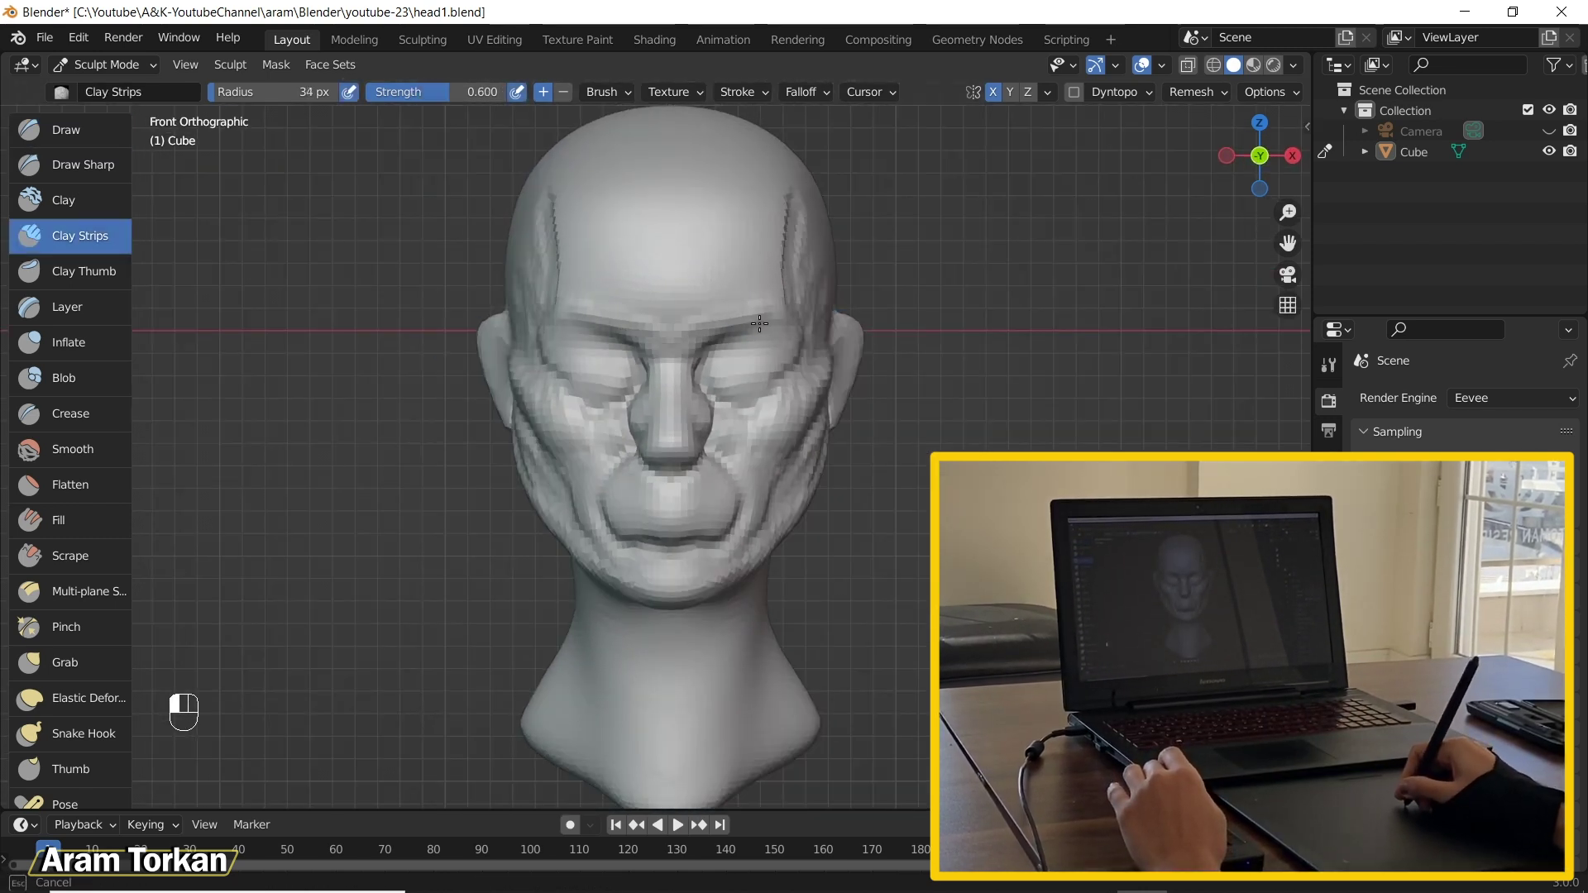
Step: With Grab at 113 px, pull the sides of the face and the jaw into shape
{"action": "key", "text": "g"}
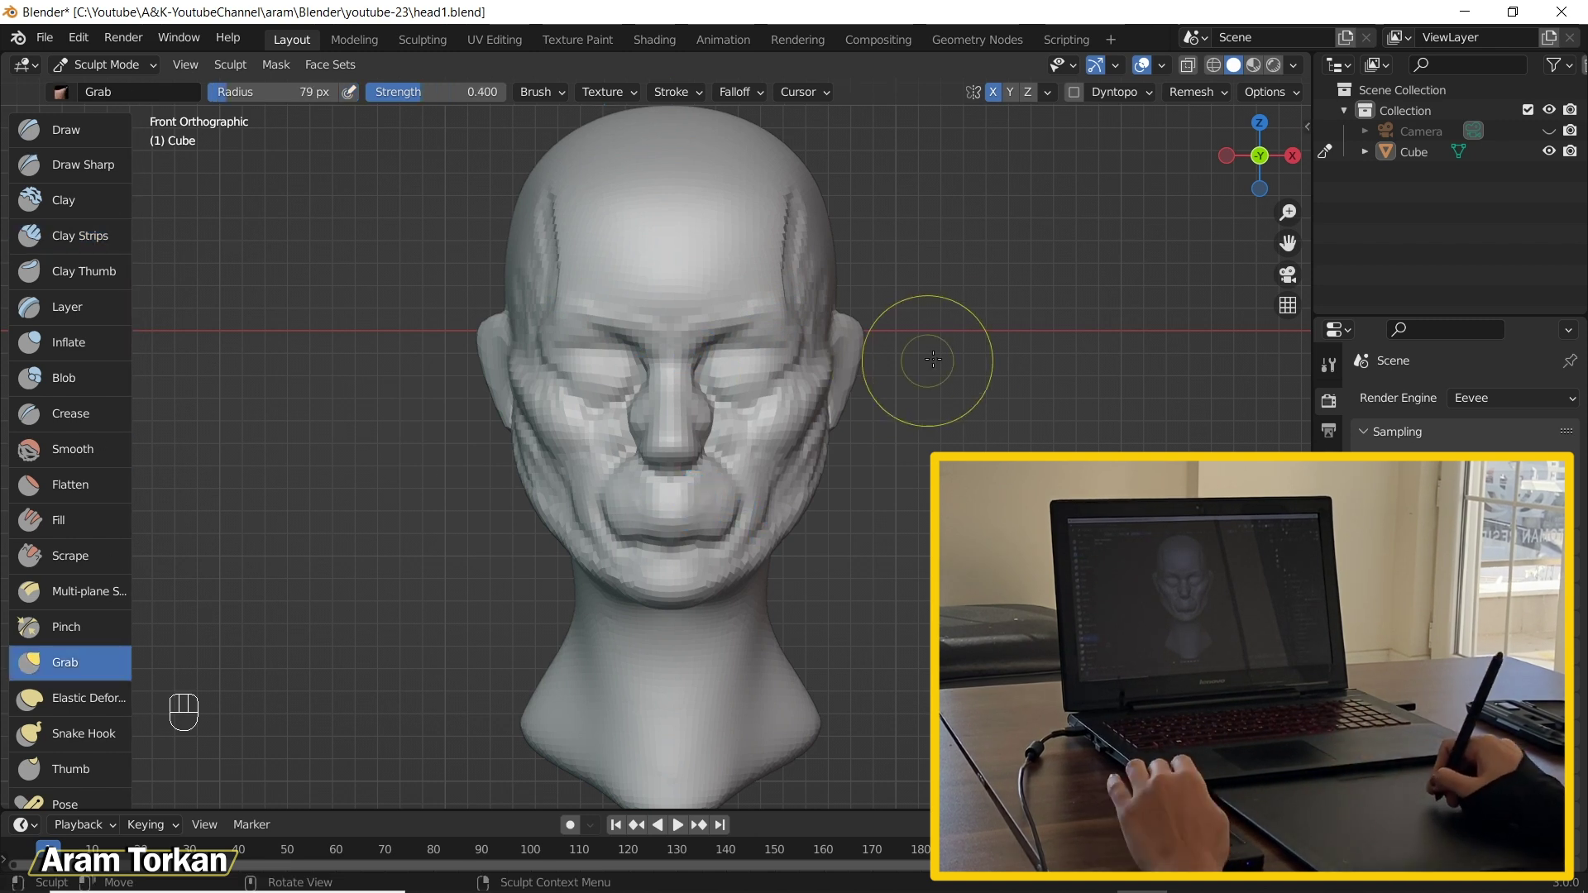
{"action": "left_click_drag", "start_coordinate": [881, 356], "coordinate": [829, 368]}
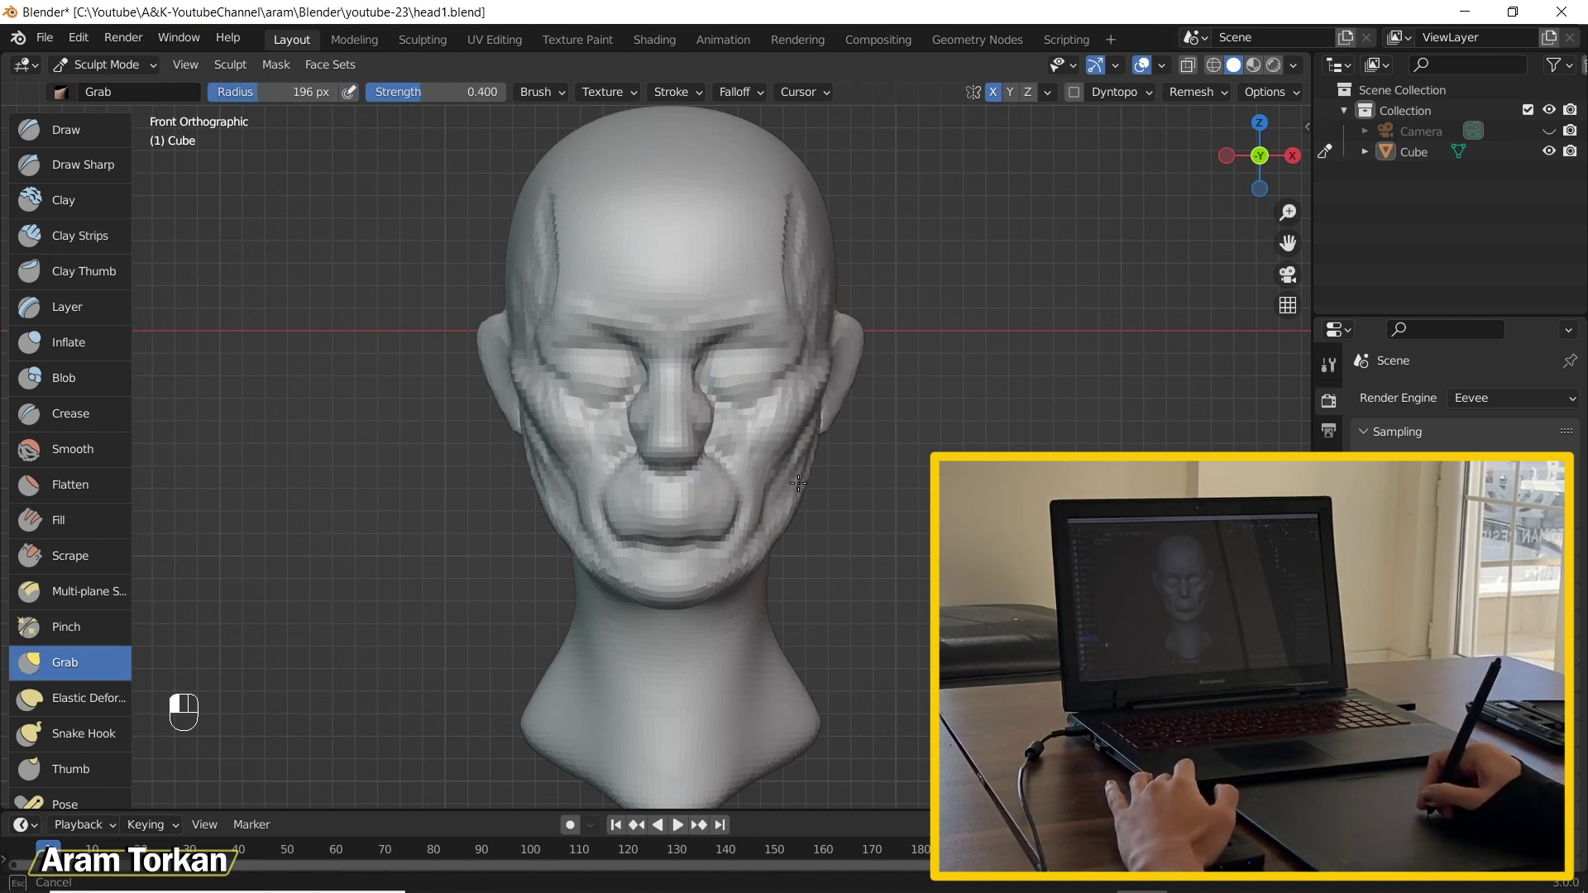
{"action": "key", "text": "f"}
{"action": "left_click", "coordinate": [727, 565]}
{"action": "left_click_drag", "start_coordinate": [726, 565], "coordinate": [703, 578]}
Step: Undo the jaw reshaping from the front view and smooth the area near the mouth
{"action": "left_click_drag", "start_coordinate": [829, 465], "coordinate": [789, 449]}
{"action": "key", "text": "ctrl+z"}
{"action": "key", "text": "ctrl+z"}
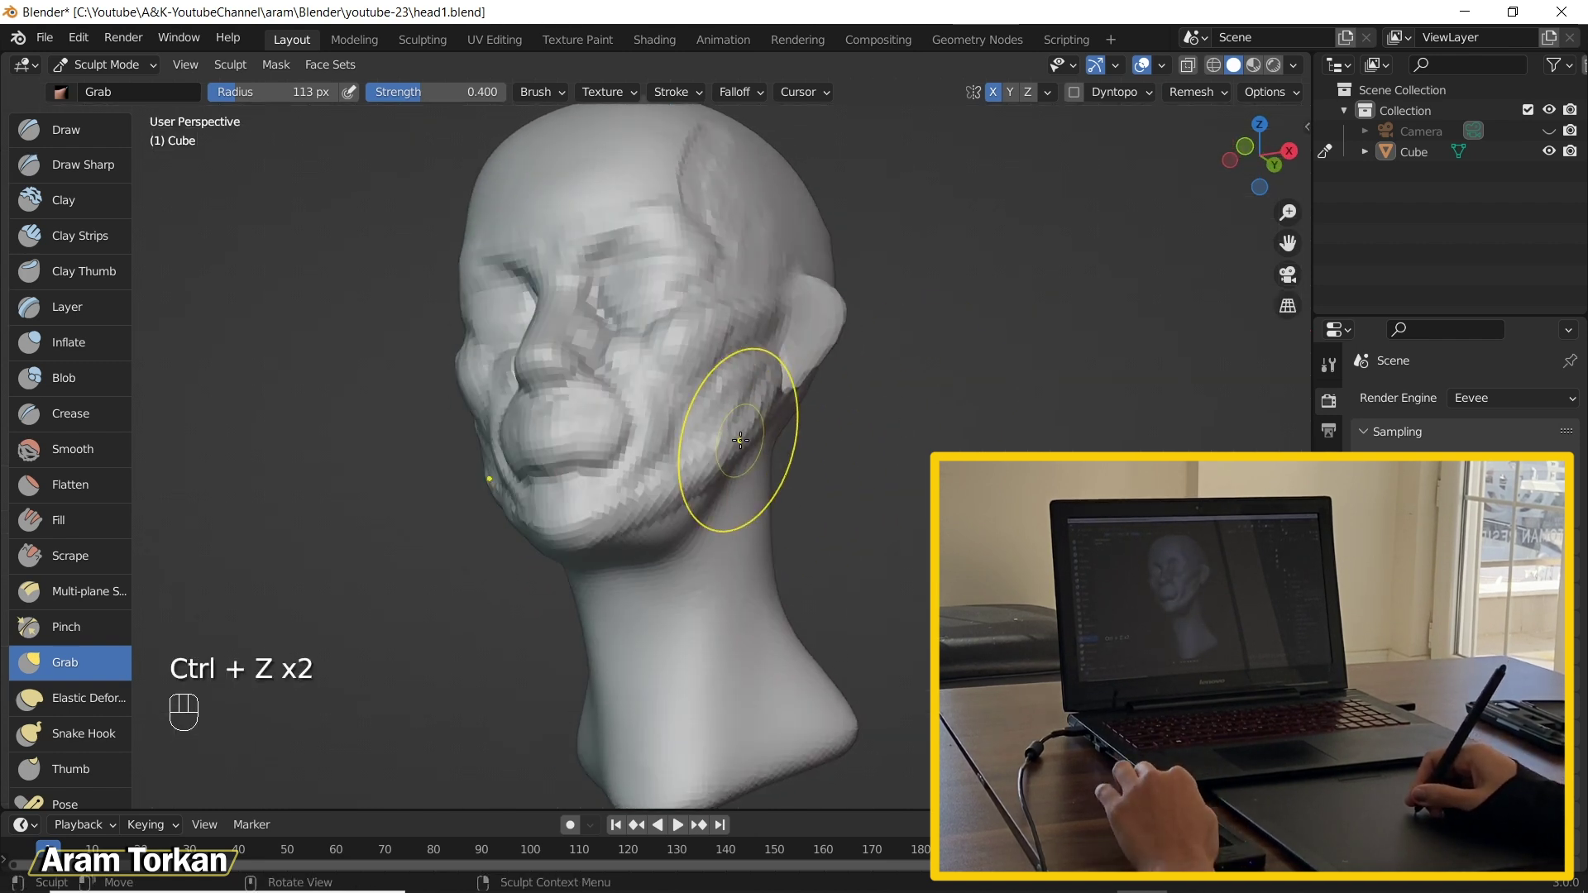
{"action": "key", "text": "ctrl+y"}
{"action": "key", "text": "KP_1"}
{"action": "key", "text": "ctrl+z"}
{"action": "key", "text": "ctrl+z"}
{"action": "key", "text": "ctrl+z"}
{"action": "key", "text": "ctrl+z"}
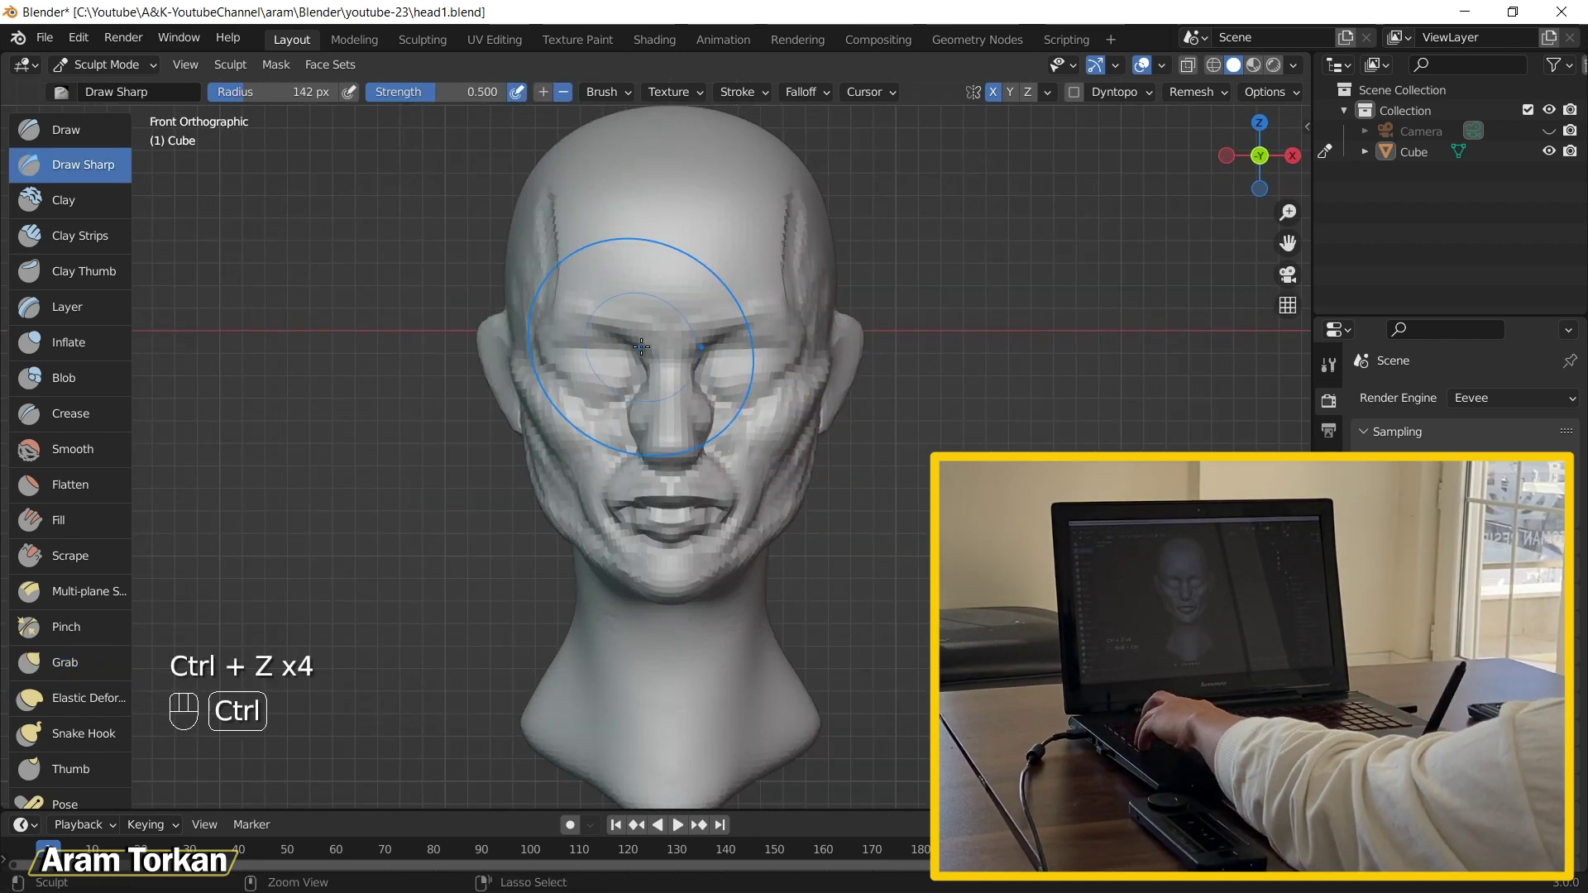
{"action": "key", "text": "ctrl+shift+z"}
{"action": "key", "text": "ctrl+shift+z"}
{"action": "key", "text": "ctrl+shift+z"}
{"action": "key", "text": "ctrl+z"}
{"action": "mouse_move", "coordinate": [726, 444]}
{"action": "left_mouse_down"}
{"action": "mouse_move", "coordinate": [684, 510]}
{"action": "mouse_move", "coordinate": [733, 528]}
{"action": "left_mouse_up"}
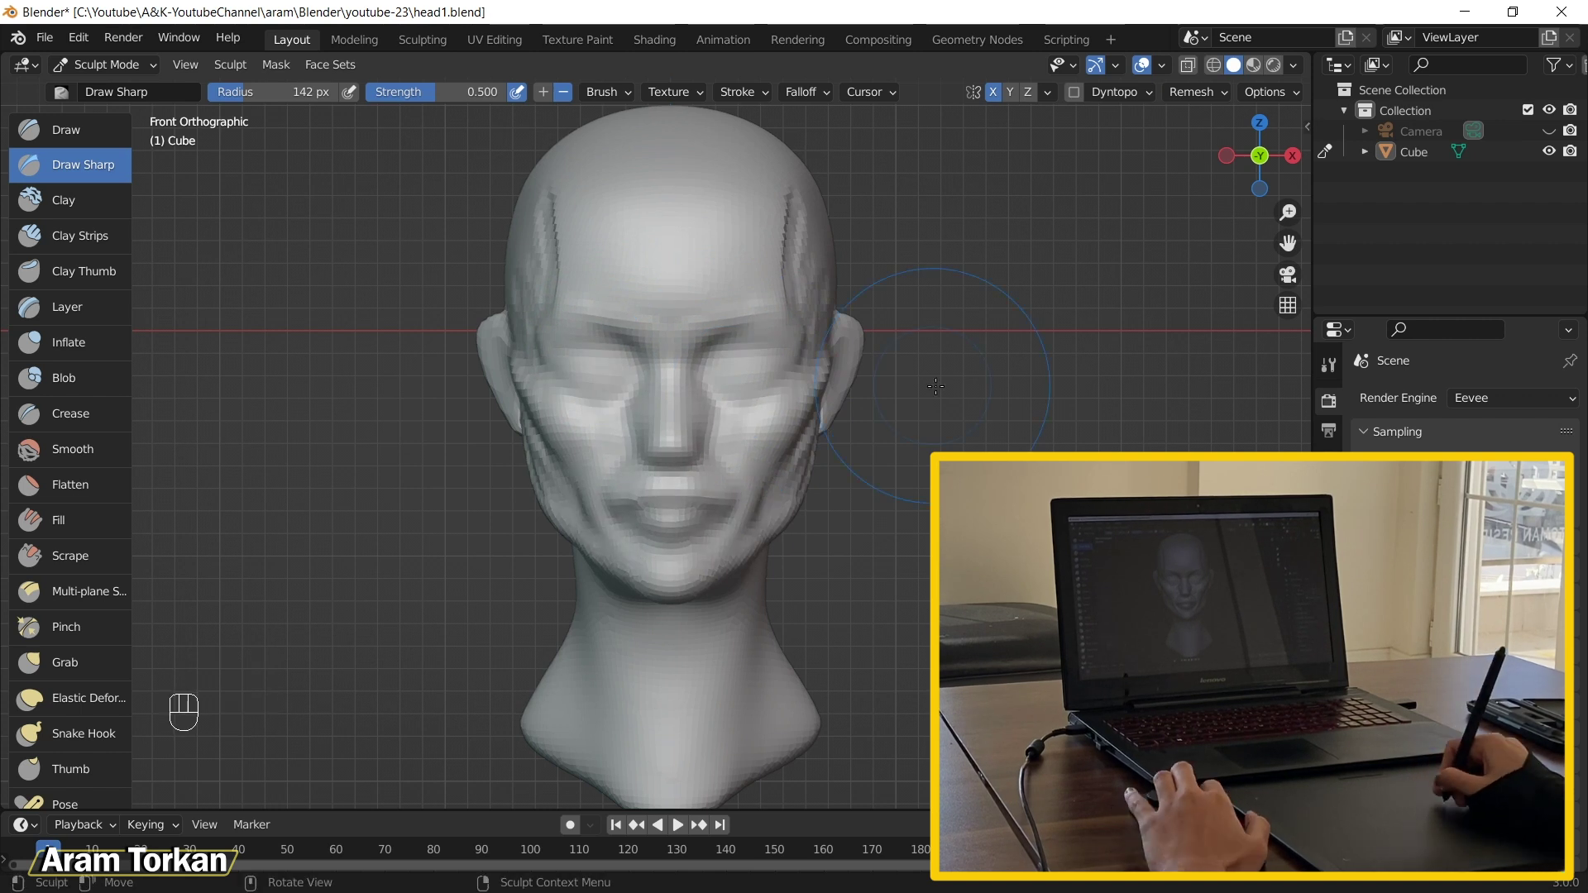
Step: Smooth the cheek from a three-quarter view with the brush shrunk to 72 px
{"action": "left_click_drag", "start_coordinate": [935, 386], "coordinate": [849, 387]}
{"action": "left_click_drag", "start_coordinate": [718, 423], "coordinate": [694, 447]}
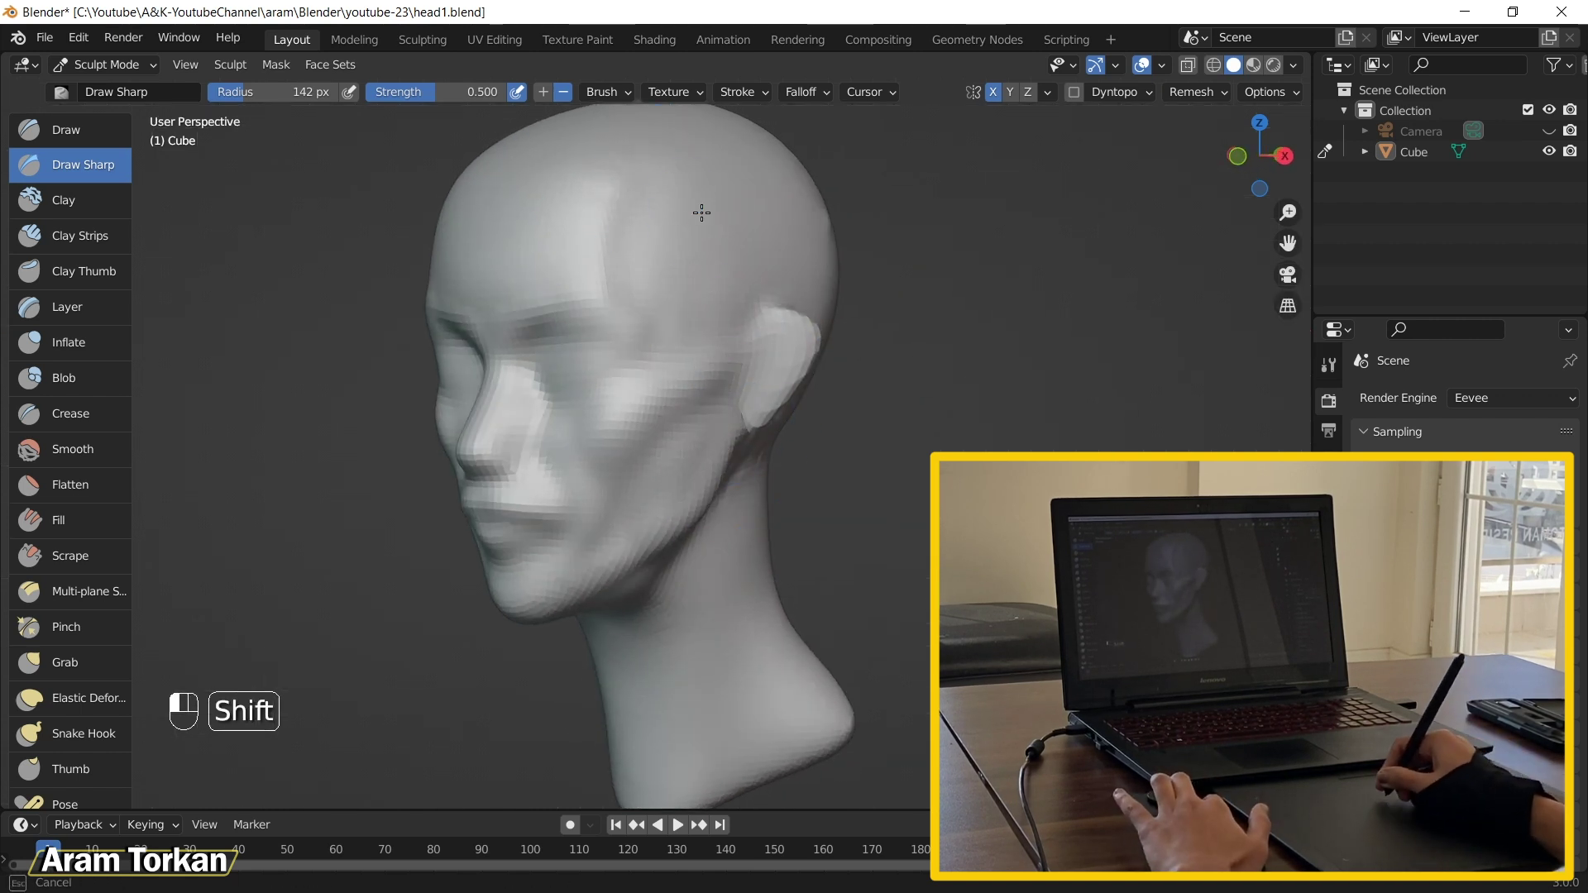
{"action": "key", "text": "bracketleft"}
{"action": "key", "text": "bracketleft"}
{"action": "key", "text": "bracketleft"}
{"action": "key", "text": "bracketleft"}
{"action": "key", "text": "bracketleft"}
{"action": "key", "text": "bracketleft"}
{"action": "mouse_move", "coordinate": [713, 387]}
{"action": "left_mouse_down"}
{"action": "mouse_move", "coordinate": [723, 358]}
{"action": "mouse_move", "coordinate": [699, 434]}
{"action": "left_mouse_up"}
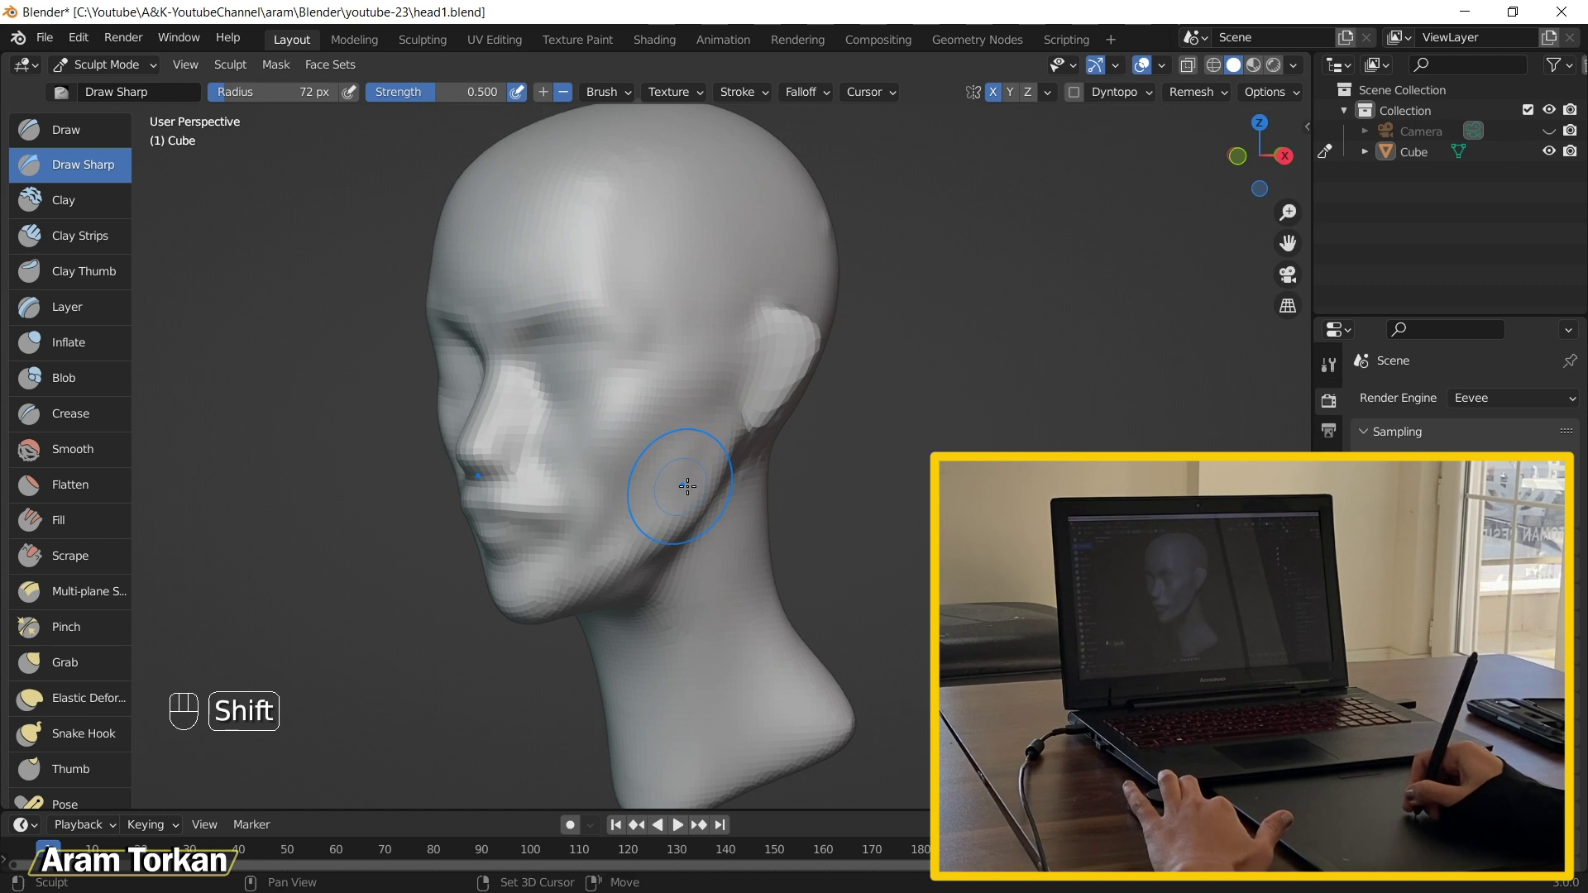
{"action": "left_click_drag", "start_coordinate": [936, 326], "coordinate": [984, 325]}
Step: Add clay below the mouth corner and smooth the area below the ear
{"action": "mouse_move", "coordinate": [669, 464]}
{"action": "left_mouse_down"}
{"action": "mouse_move", "coordinate": [680, 498]}
{"action": "mouse_move", "coordinate": [786, 407]}
{"action": "left_mouse_up"}
{"action": "key", "text": "ctrl+z"}
{"action": "key", "text": "ctrl+z"}
{"action": "key", "text": "ctrl+z"}
{"action": "key", "text": "ctrl+z"}
{"action": "left_click_drag", "start_coordinate": [707, 521], "coordinate": [739, 532]}
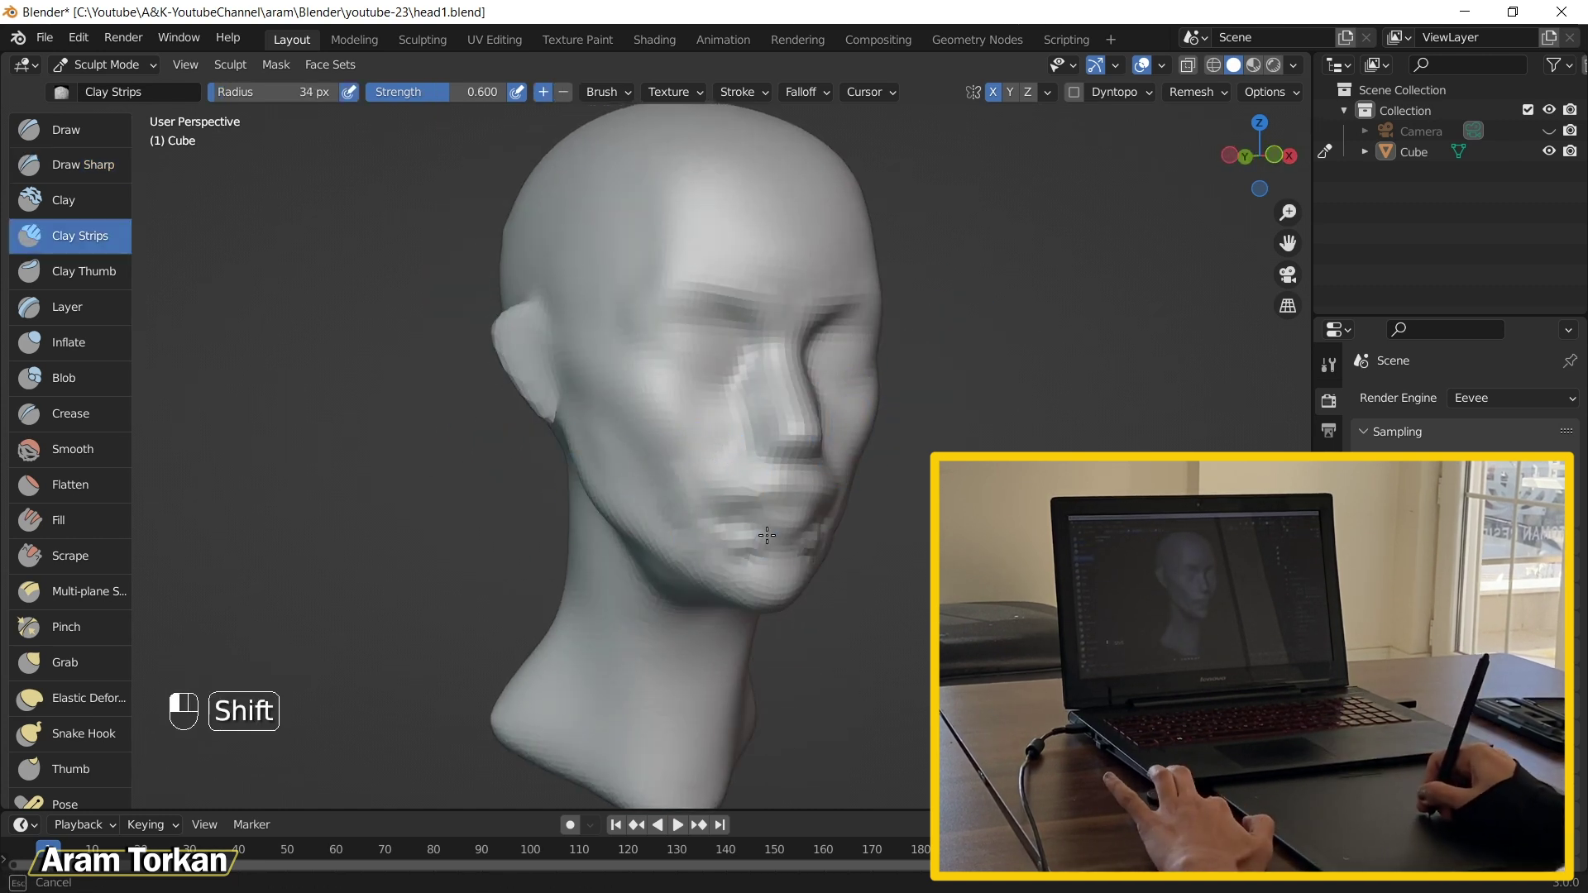
{"action": "left_click_drag", "start_coordinate": [654, 478], "coordinate": [799, 311]}
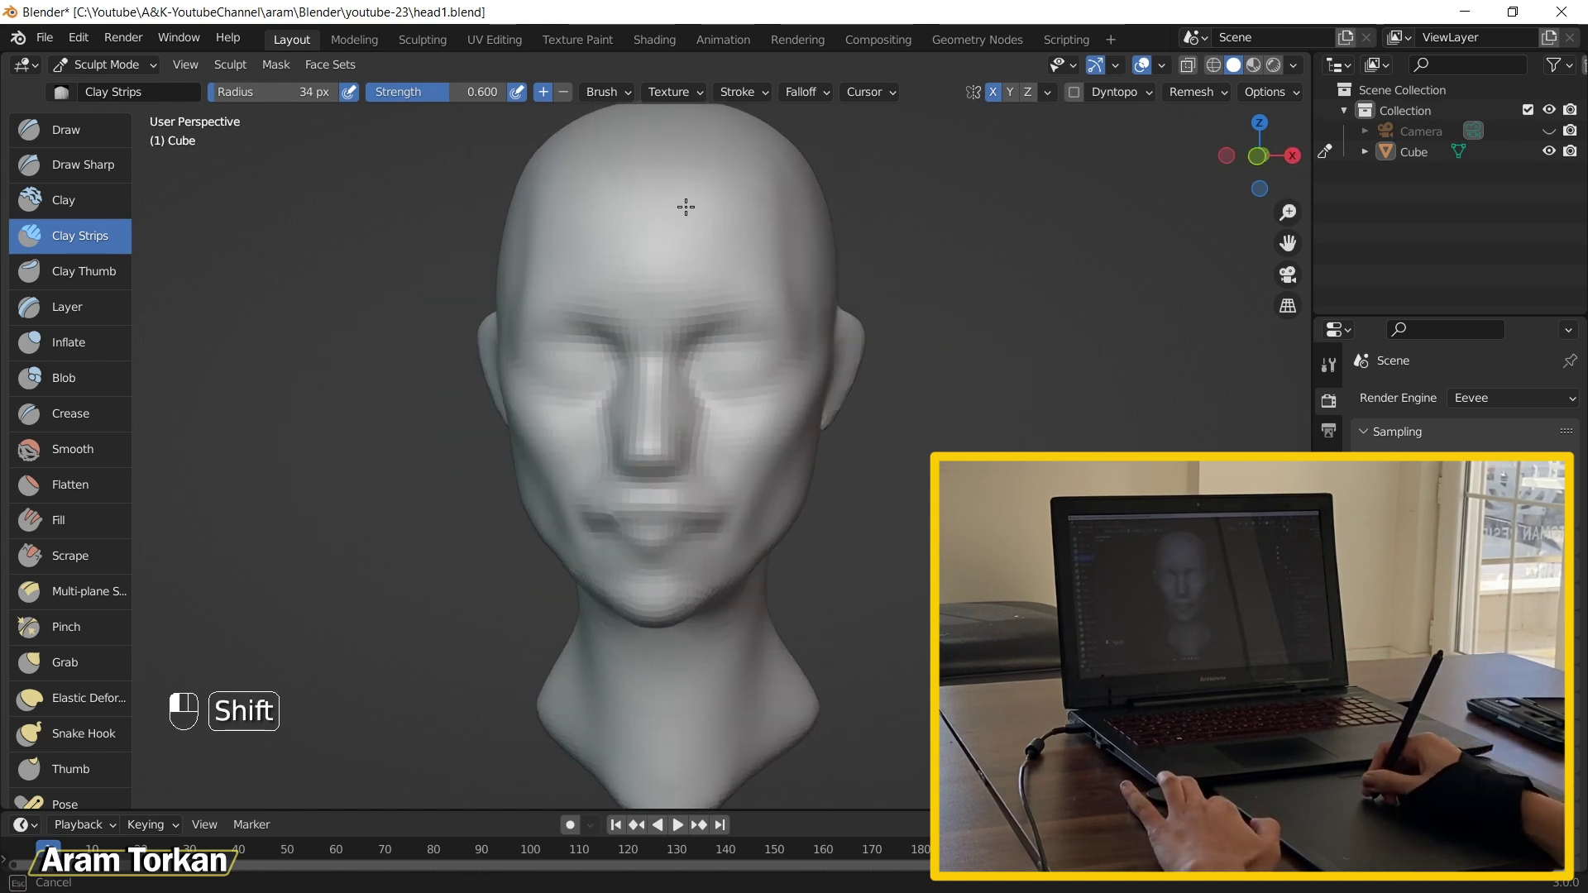
{"action": "mouse_move", "coordinate": [505, 414]}
{"action": "left_mouse_down"}
{"action": "mouse_move", "coordinate": [672, 426]}
{"action": "mouse_move", "coordinate": [723, 492]}
{"action": "left_mouse_up"}
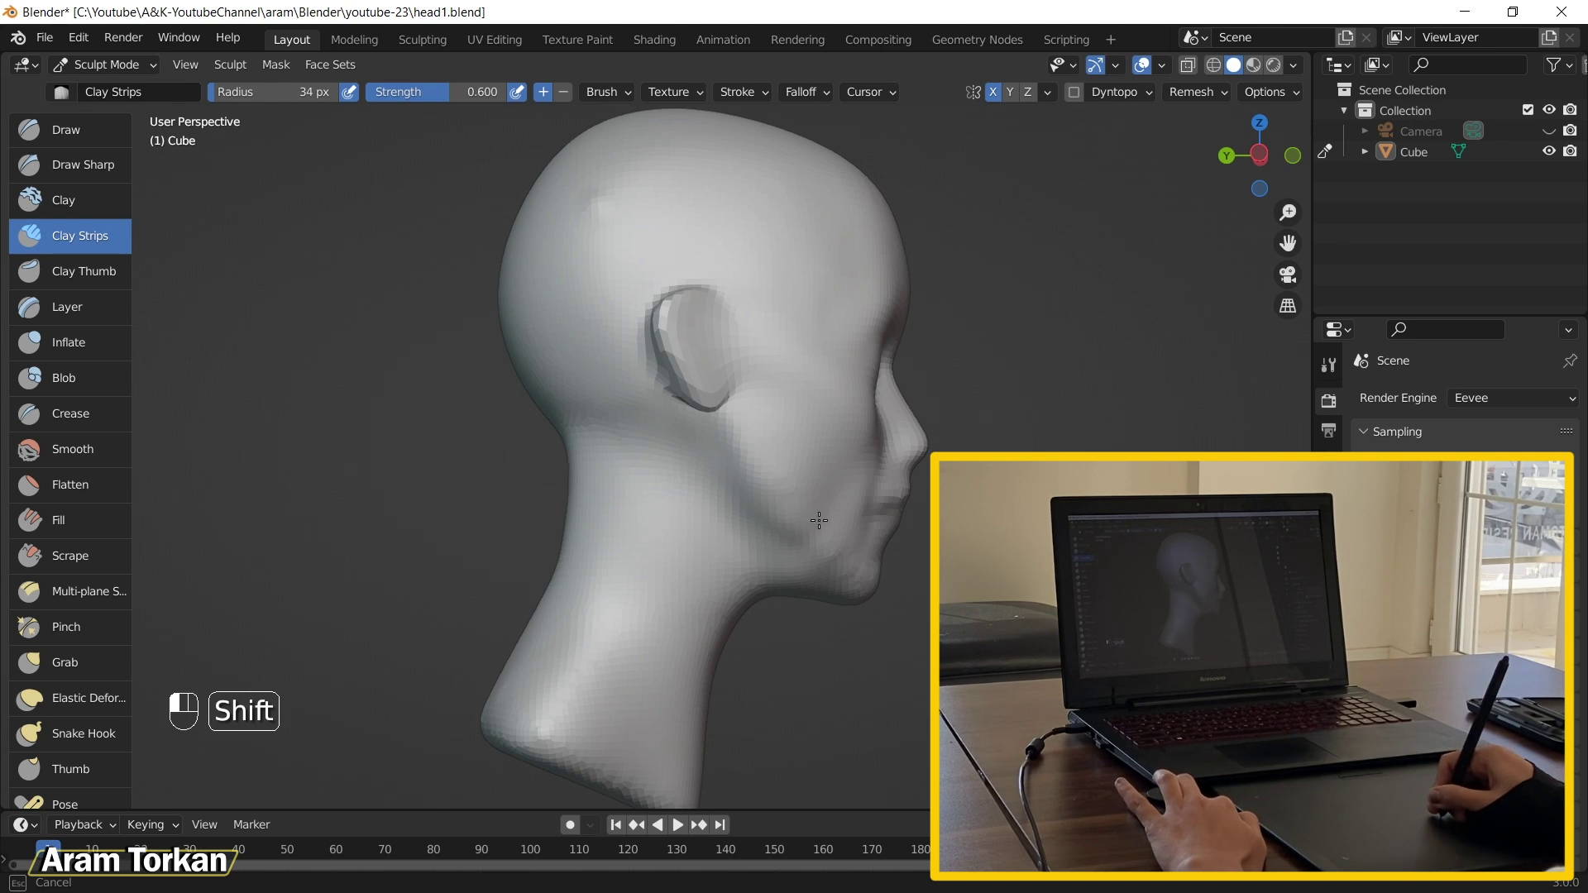
{"action": "left_click_drag", "start_coordinate": [819, 520], "coordinate": [782, 511]}
{"action": "mouse_move", "coordinate": [877, 463]}
{"action": "left_mouse_down"}
{"action": "mouse_move", "coordinate": [780, 447]}
{"action": "mouse_move", "coordinate": [828, 446]}
{"action": "mouse_move", "coordinate": [732, 515]}
{"action": "left_mouse_up"}
Step: Pull the jaw into shape and carve the lower eyelids and upper lid line
{"action": "left_click", "coordinate": [66, 663]}
{"action": "left_click_drag", "start_coordinate": [815, 480], "coordinate": [889, 476]}
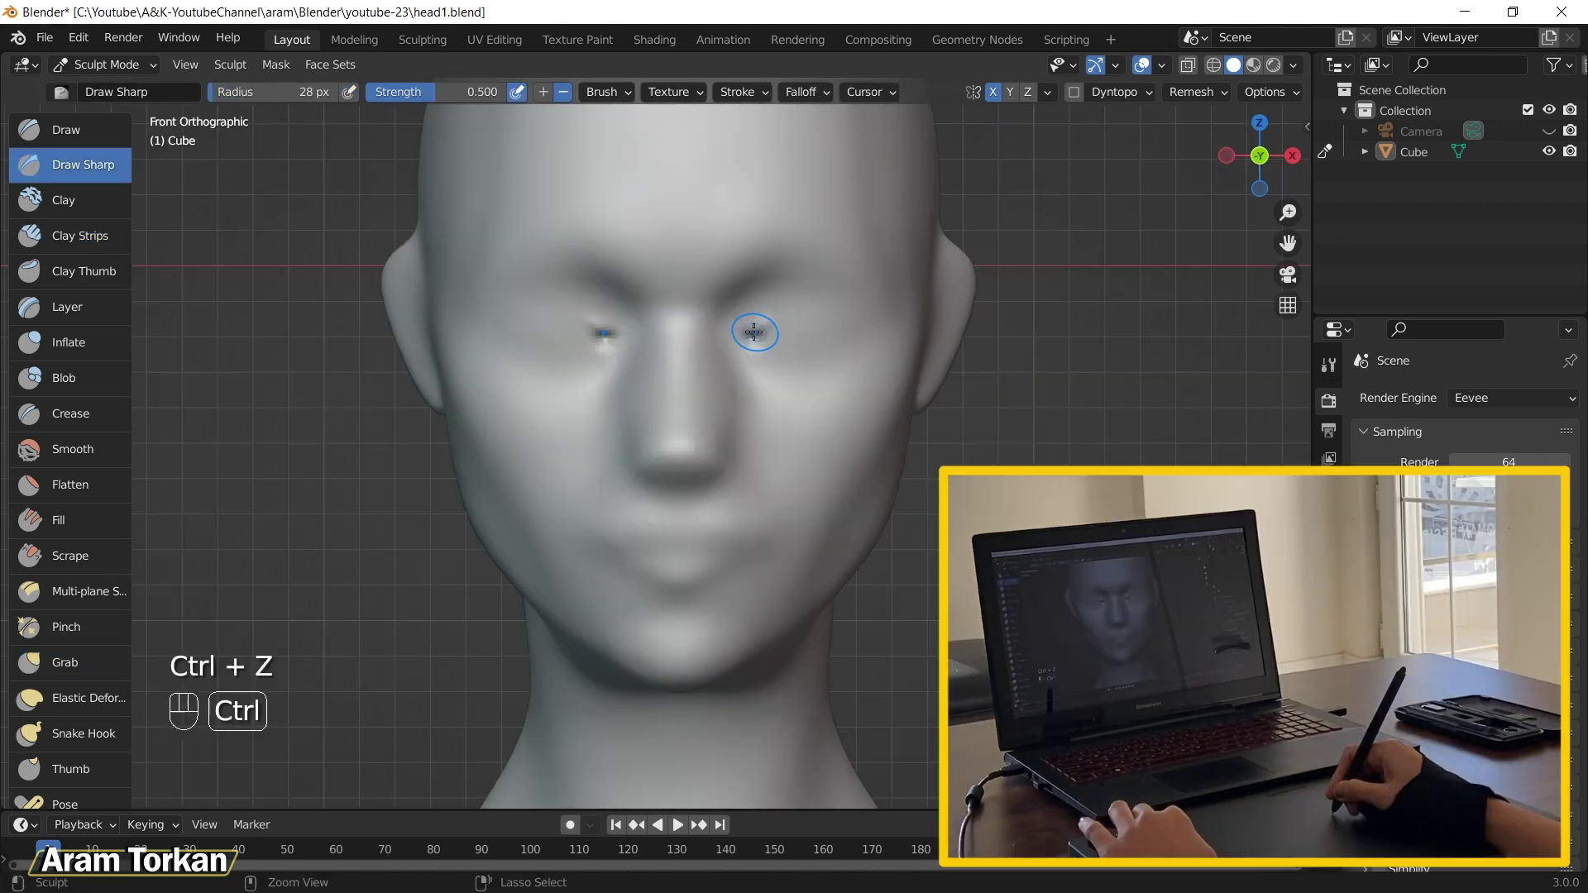
{"action": "left_click_drag", "start_coordinate": [755, 326], "coordinate": [835, 298]}
{"action": "mouse_move", "coordinate": [745, 343]}
{"action": "left_mouse_down"}
{"action": "mouse_move", "coordinate": [811, 354]}
{"action": "mouse_move", "coordinate": [882, 314]}
{"action": "left_mouse_up"}
{"action": "mouse_move", "coordinate": [881, 313]}
{"action": "left_mouse_down"}
{"action": "mouse_move", "coordinate": [755, 344]}
{"action": "mouse_move", "coordinate": [879, 307]}
{"action": "left_mouse_up"}
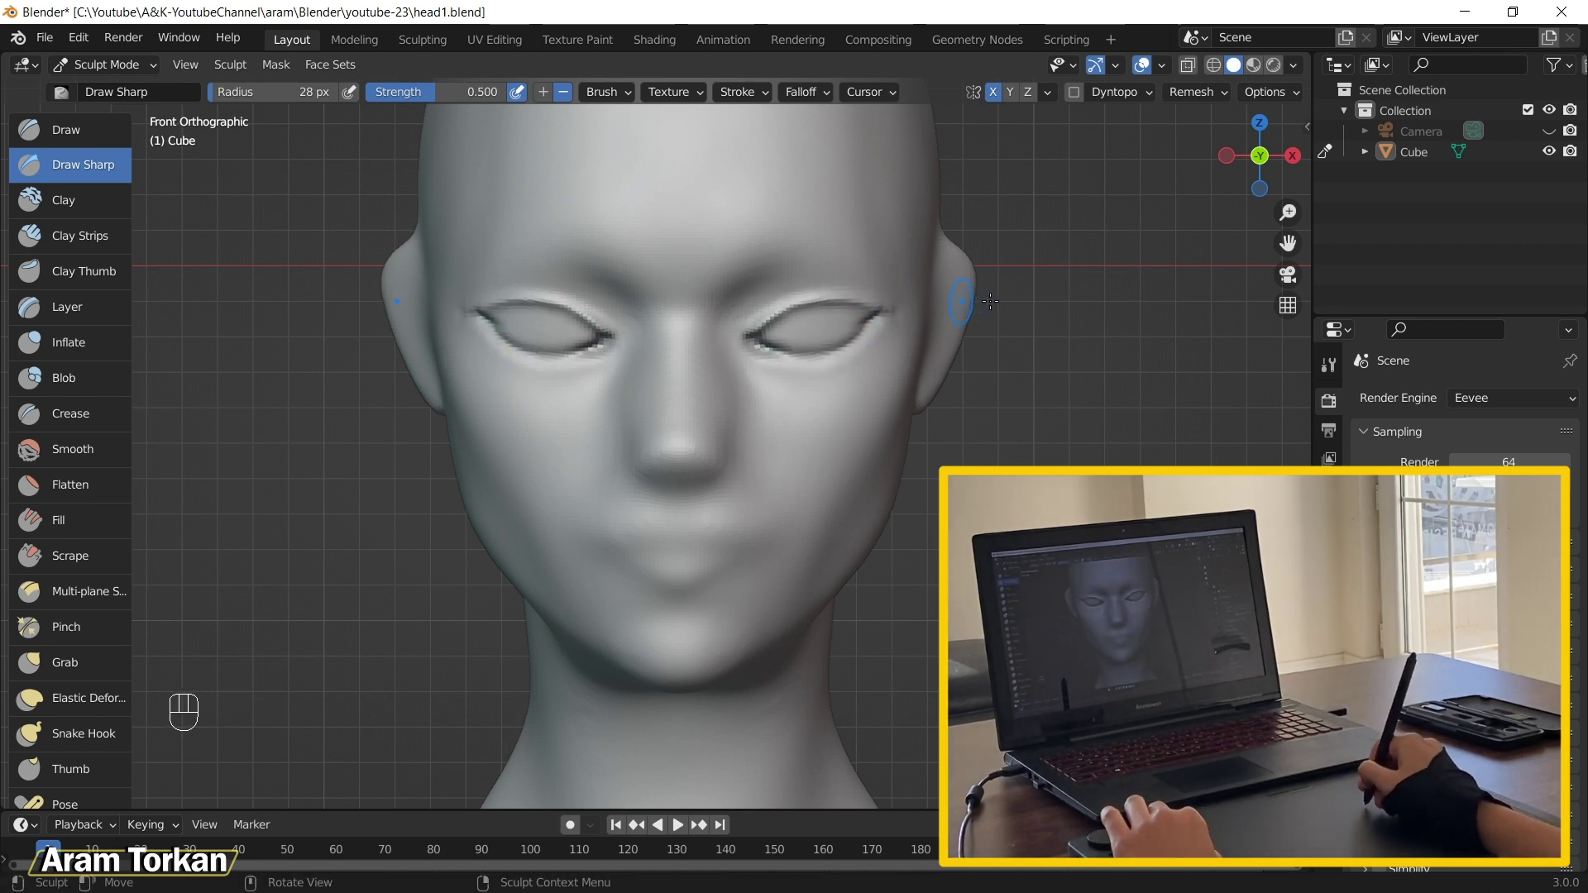
Step: Pull the inner eye corners in, reshape the upper lids, and carve a line below the ear
{"action": "left_click", "coordinate": [66, 663]}
{"action": "left_click_drag", "start_coordinate": [738, 349], "coordinate": [728, 347]}
{"action": "mouse_move", "coordinate": [825, 313]}
{"action": "left_mouse_down"}
{"action": "mouse_move", "coordinate": [800, 289]}
{"action": "mouse_move", "coordinate": [861, 305]}
{"action": "left_mouse_up"}
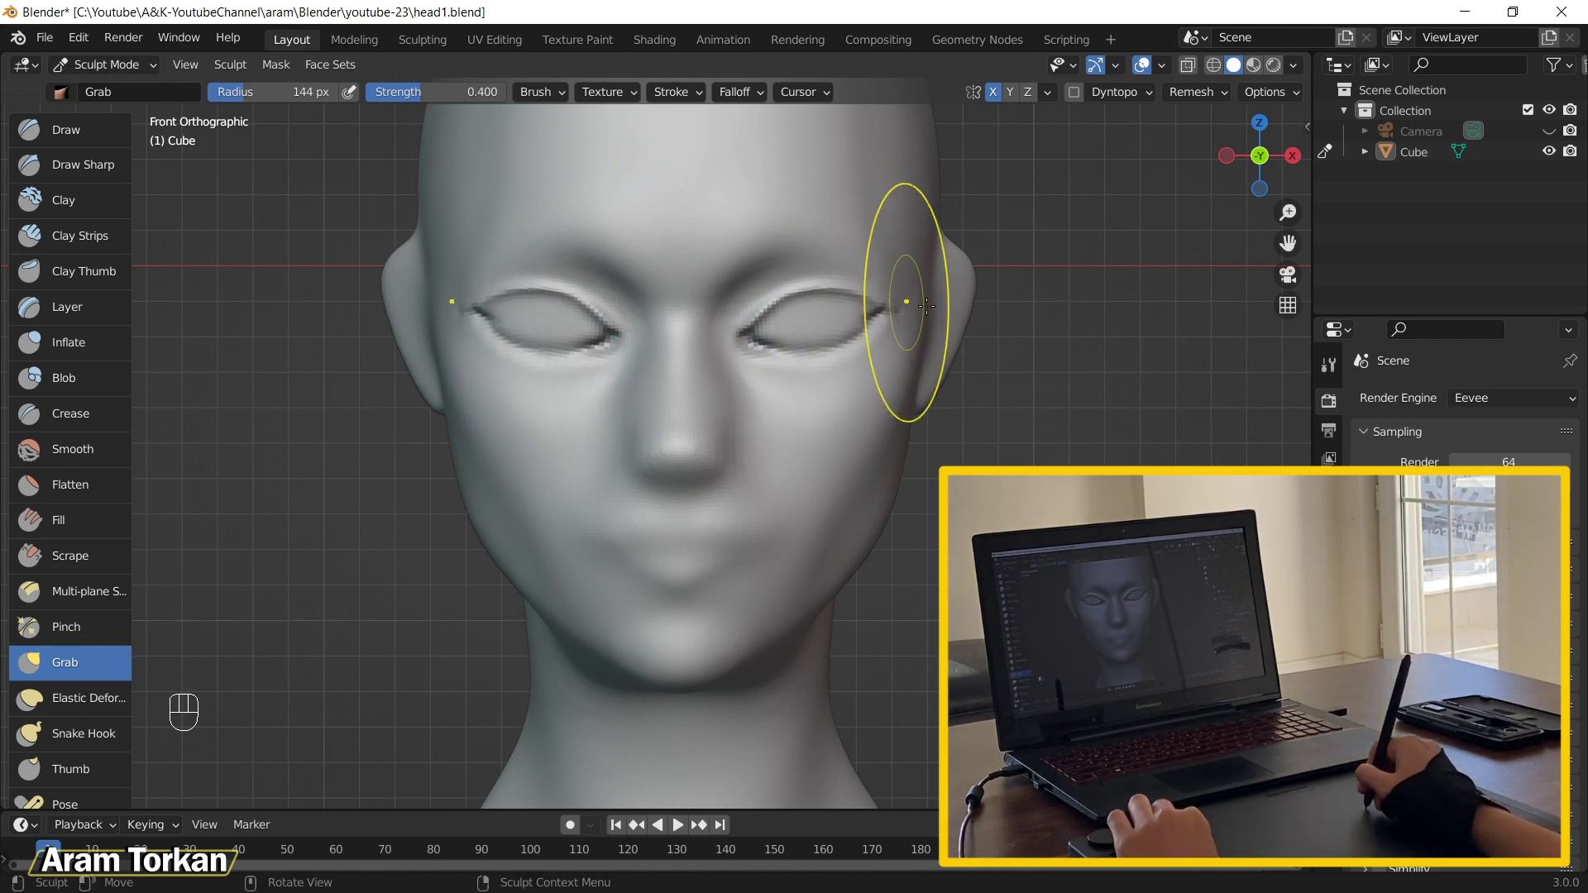
{"action": "left_click_drag", "start_coordinate": [993, 351], "coordinate": [817, 352]}
{"action": "key", "text": "KP_3"}
{"action": "left_click_drag", "start_coordinate": [627, 498], "coordinate": [604, 526]}
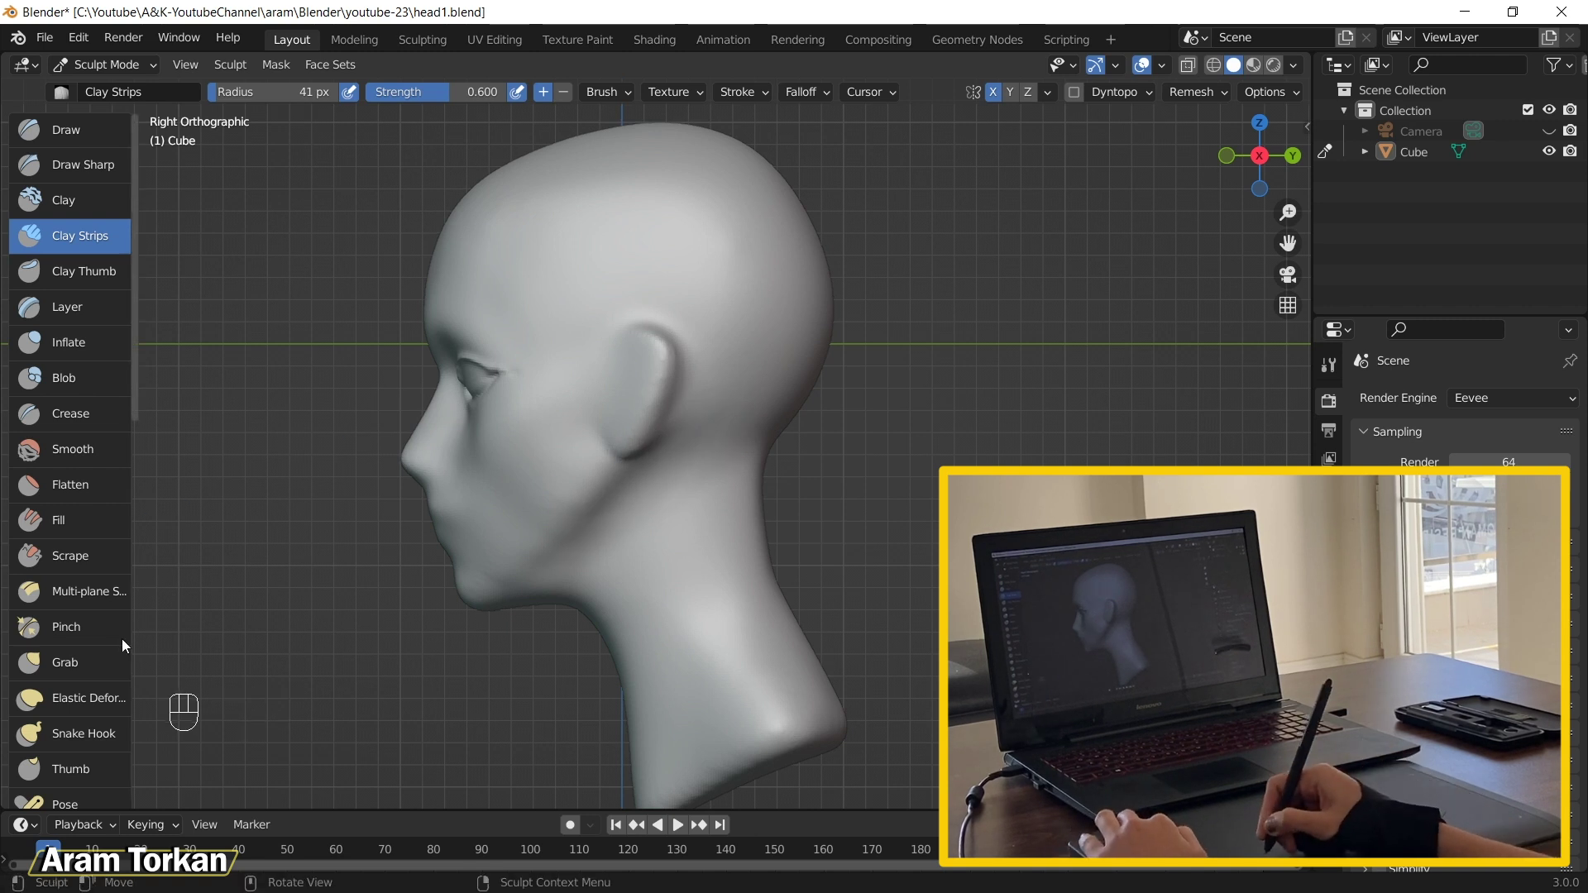
Step: Grab the upper eyelids into shape, then use Draw to carve around the eyes and deepen the lower lids
{"action": "key", "text": "g"}
{"action": "left_click_drag", "start_coordinate": [739, 425], "coordinate": [804, 282]}
{"action": "mouse_move", "coordinate": [852, 232]}
{"action": "left_mouse_down"}
{"action": "mouse_move", "coordinate": [828, 269]}
{"action": "mouse_move", "coordinate": [774, 244]}
{"action": "mouse_move", "coordinate": [729, 259]}
{"action": "left_mouse_up"}
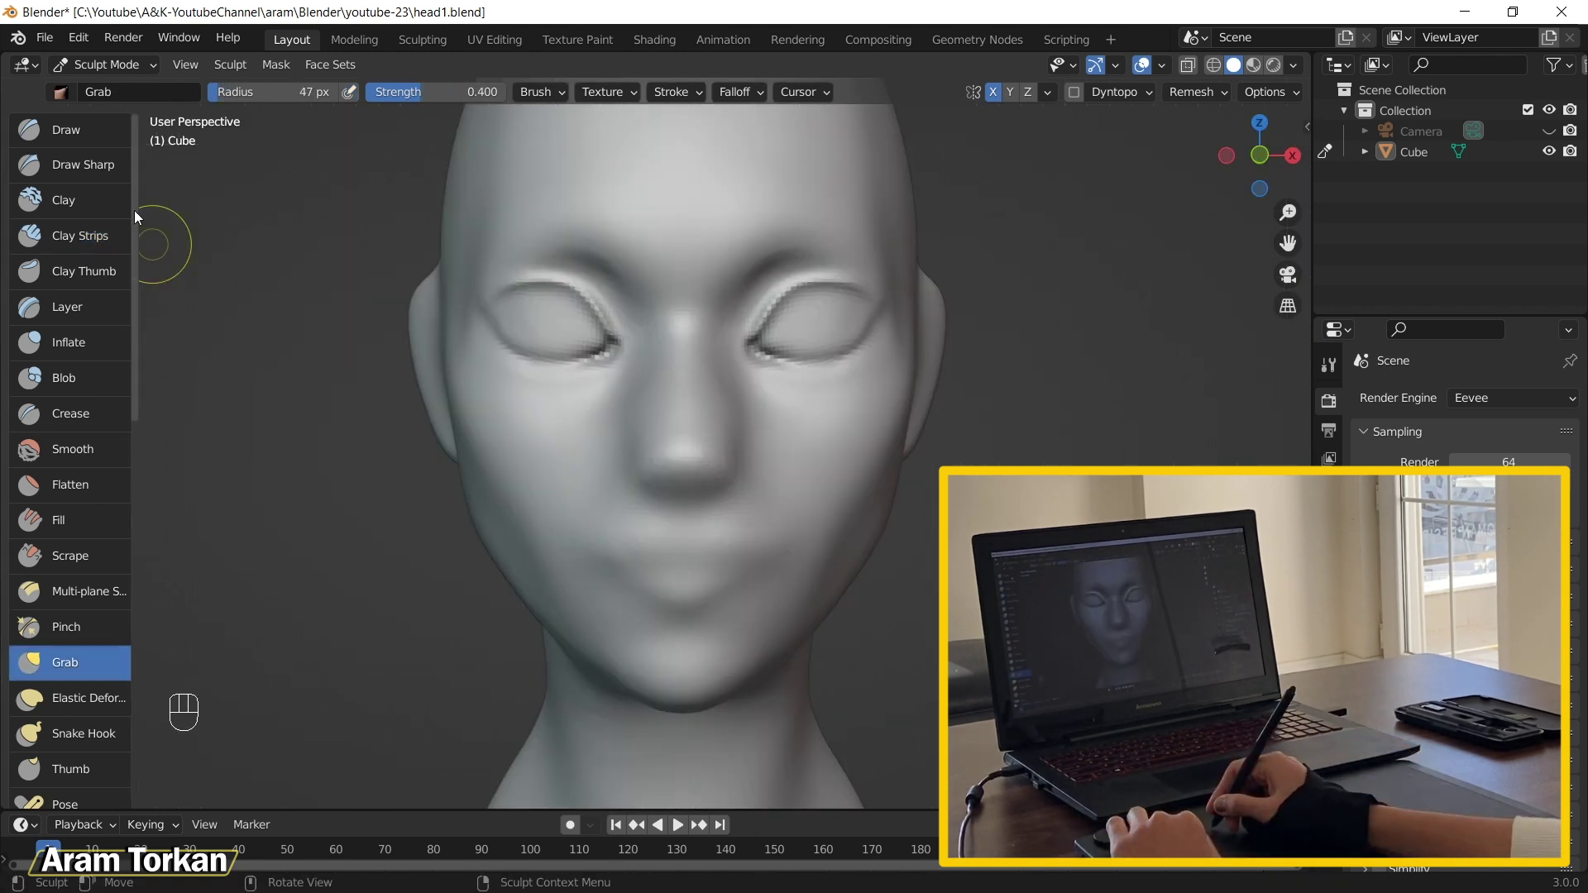
{"action": "left_click", "coordinate": [70, 131]}
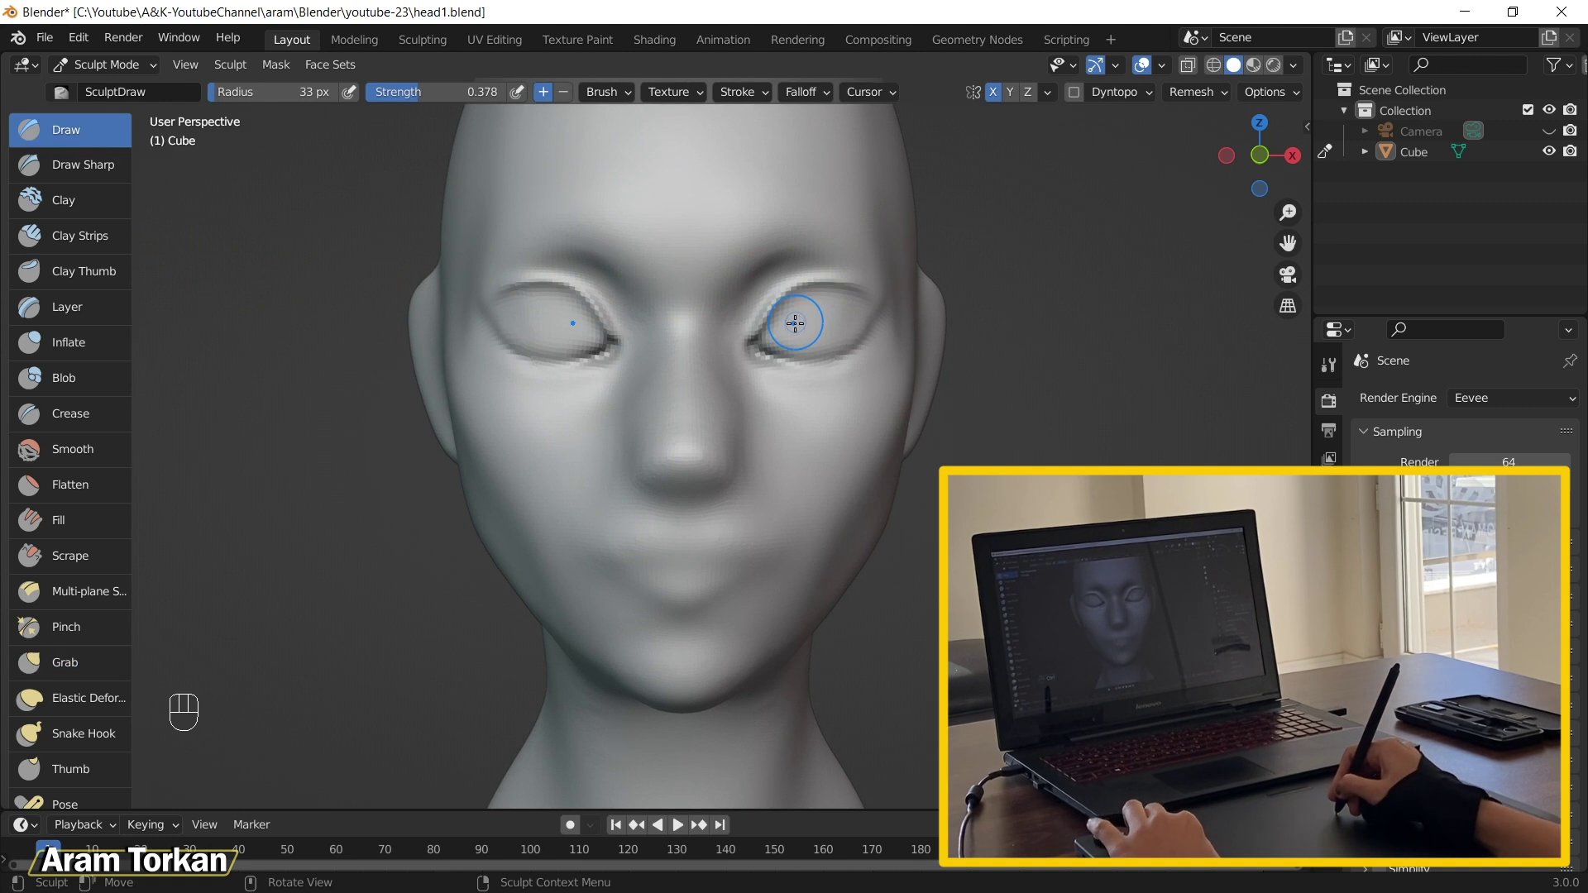
{"action": "mouse_move", "coordinate": [798, 325]}
{"action": "left_mouse_down"}
{"action": "mouse_move", "coordinate": [837, 300]}
{"action": "mouse_move", "coordinate": [844, 327]}
{"action": "mouse_move", "coordinate": [796, 352]}
{"action": "left_mouse_up"}
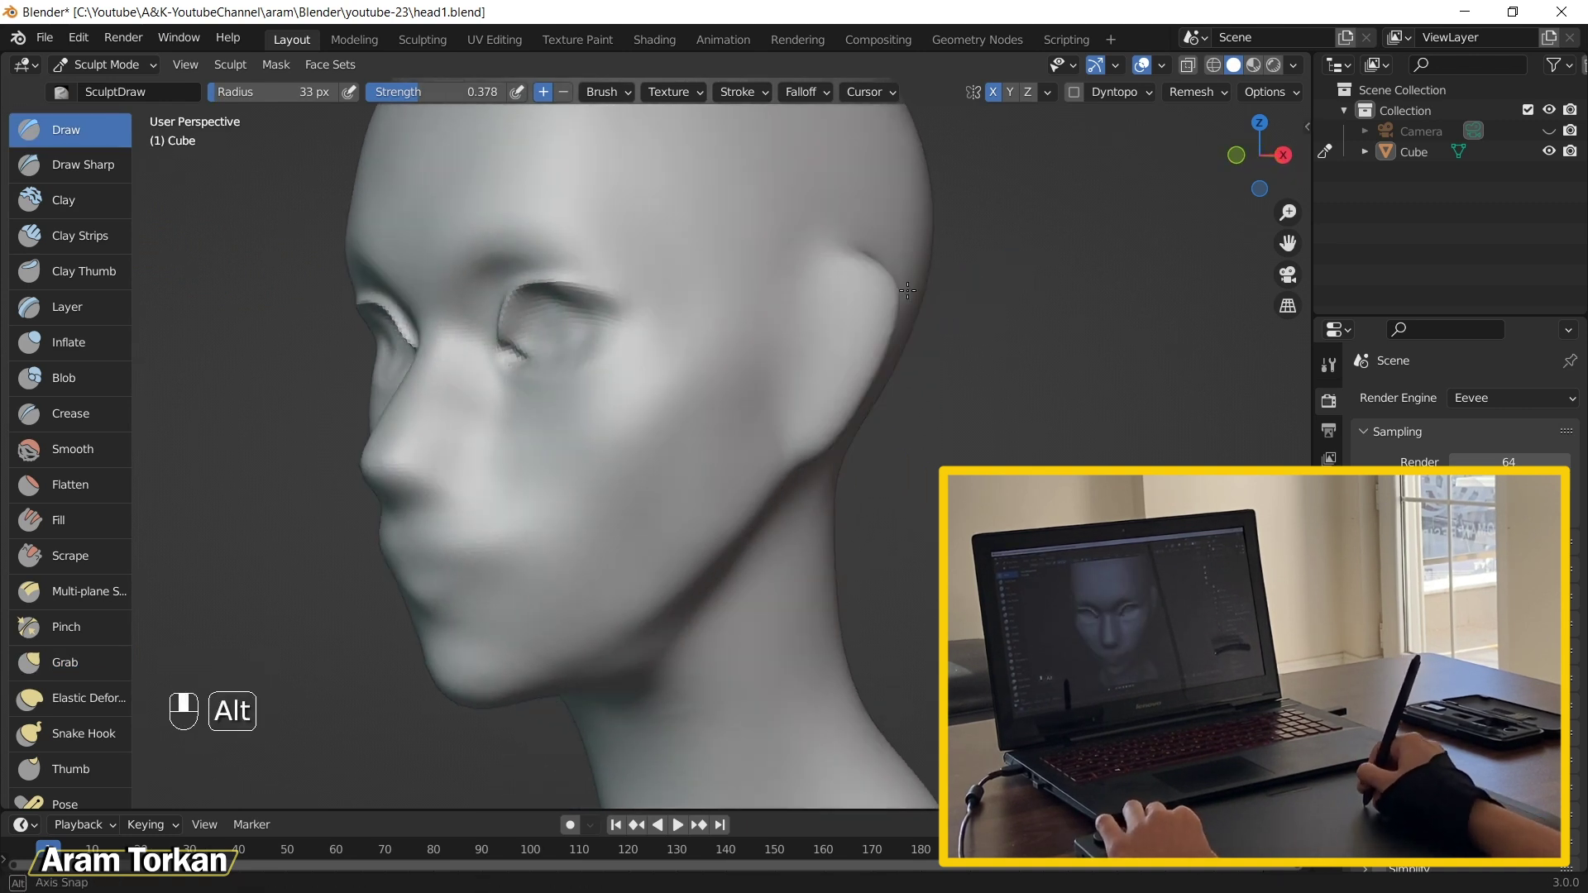
{"action": "mouse_move", "coordinate": [837, 378]}
{"action": "left_mouse_down"}
{"action": "mouse_move", "coordinate": [797, 404]}
{"action": "mouse_move", "coordinate": [762, 392]}
{"action": "left_mouse_up"}
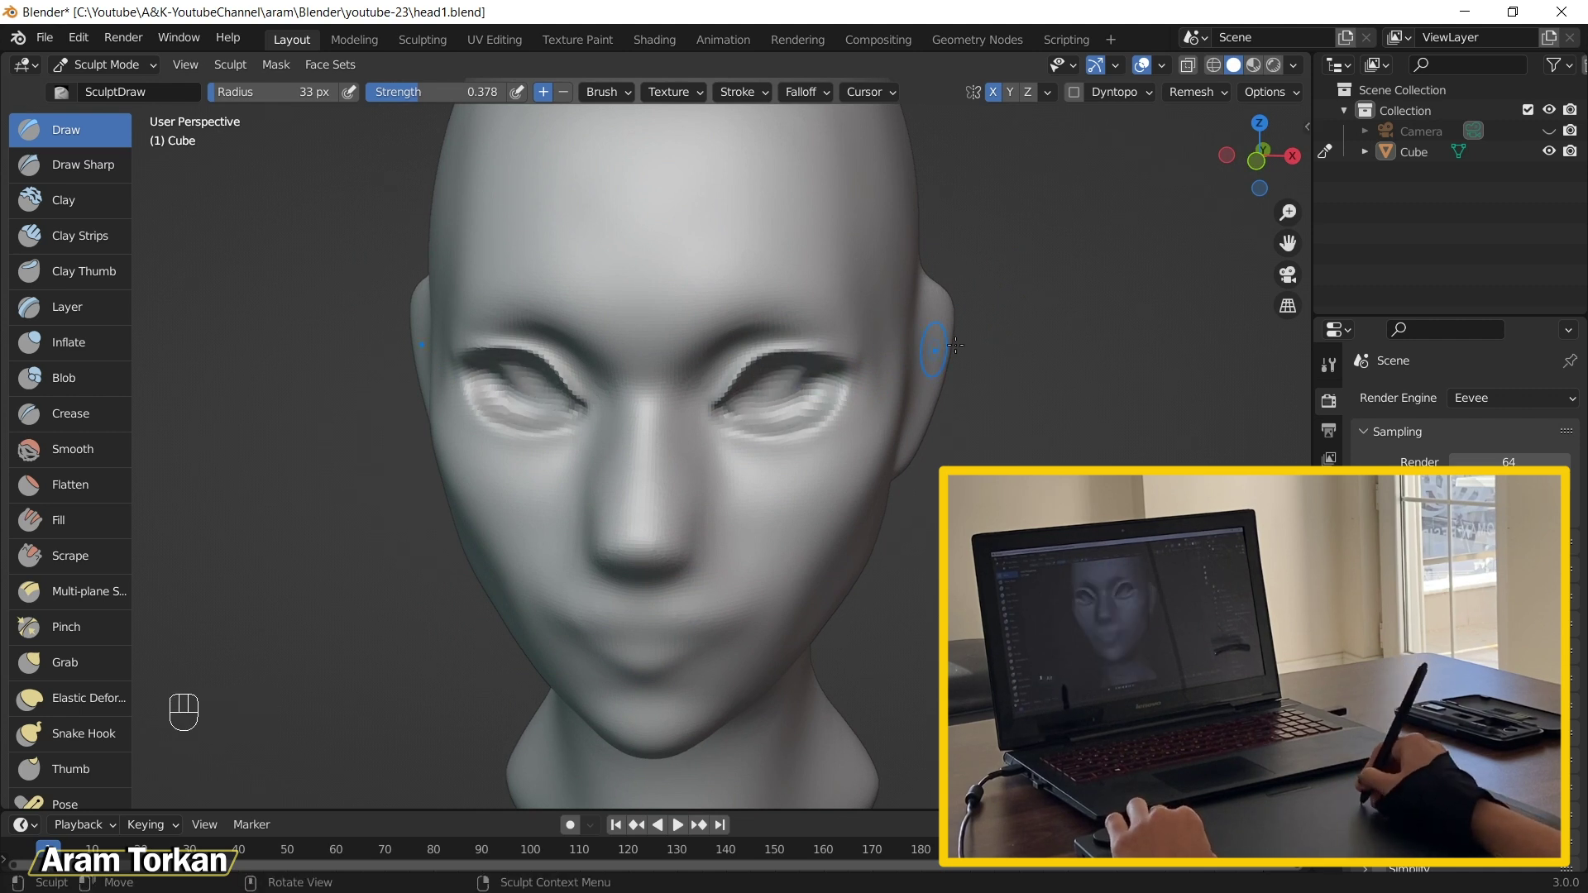
Step: Carve the eye sockets, smooth the upper lids, and pull the lower lids upward
{"action": "left_click_drag", "start_coordinate": [929, 343], "coordinate": [929, 269]}
{"action": "mouse_move", "coordinate": [799, 212]}
{"action": "left_mouse_down"}
{"action": "mouse_move", "coordinate": [773, 211]}
{"action": "mouse_move", "coordinate": [776, 314]}
{"action": "mouse_move", "coordinate": [749, 348]}
{"action": "left_mouse_up"}
{"action": "mouse_move", "coordinate": [882, 310]}
{"action": "left_mouse_down"}
{"action": "mouse_move", "coordinate": [893, 291]}
{"action": "mouse_move", "coordinate": [794, 280]}
{"action": "left_mouse_up"}
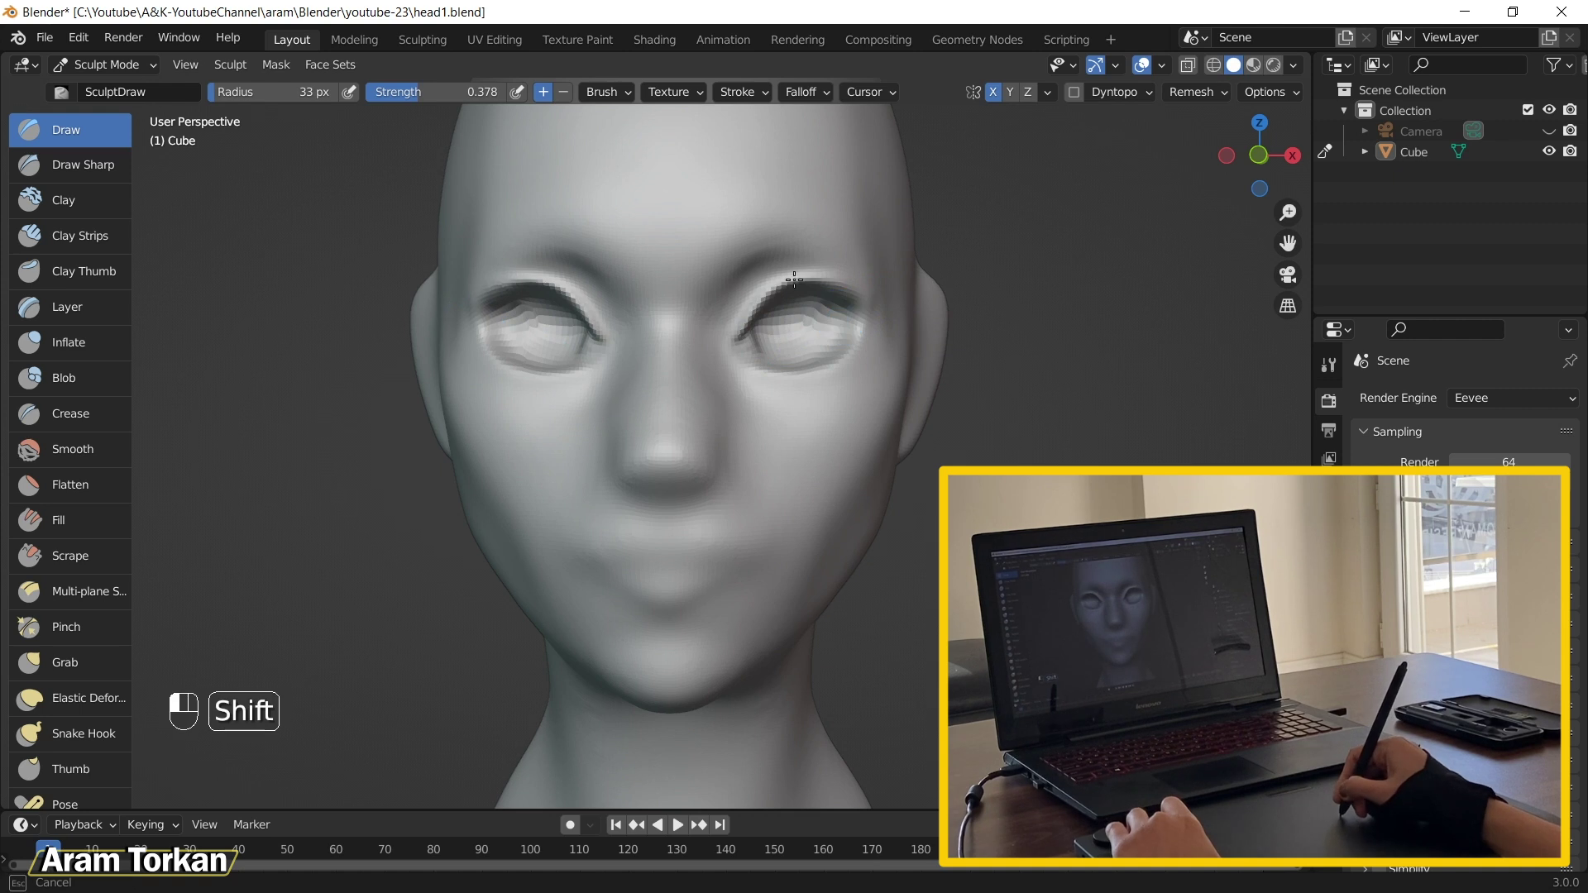
{"action": "key", "text": "g"}
{"action": "mouse_move", "coordinate": [888, 321]}
{"action": "left_mouse_down"}
{"action": "mouse_move", "coordinate": [884, 248]}
{"action": "mouse_move", "coordinate": [880, 300]}
{"action": "mouse_move", "coordinate": [805, 308]}
{"action": "left_mouse_up"}
Step: Carve beside the nose, add clay on the right brow, and carve between the brows
{"action": "left_click_drag", "start_coordinate": [637, 321], "coordinate": [640, 368]}
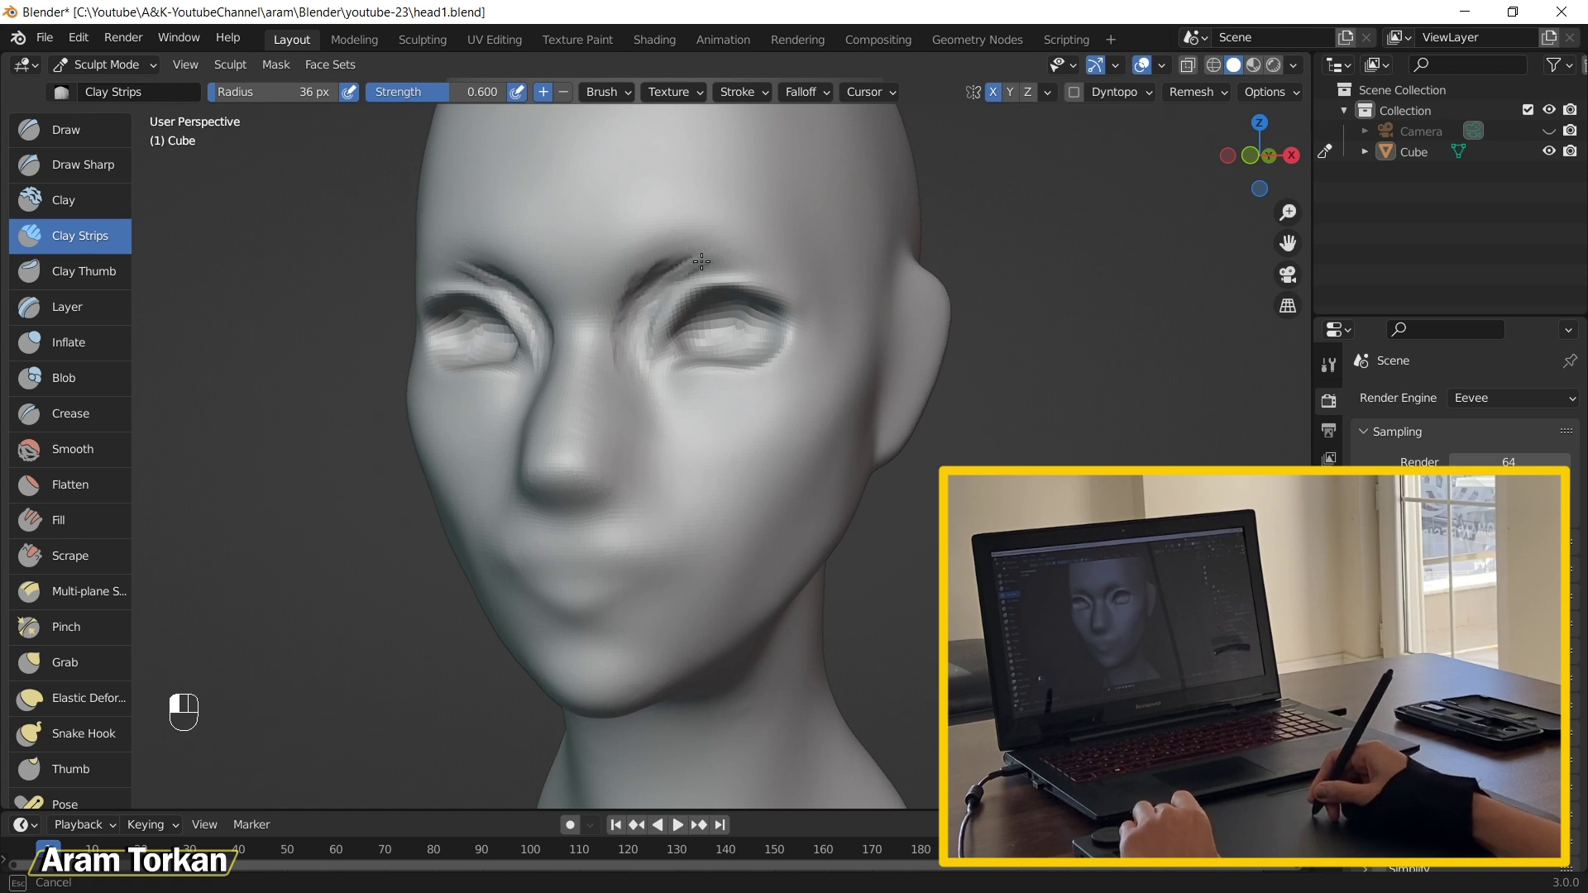
{"action": "left_click_drag", "start_coordinate": [793, 281], "coordinate": [705, 262]}
{"action": "left_click_drag", "start_coordinate": [851, 279], "coordinate": [828, 283]}
{"action": "left_click_drag", "start_coordinate": [707, 247], "coordinate": [626, 364]}
{"action": "mouse_move", "coordinate": [693, 291]}
{"action": "left_mouse_down"}
{"action": "mouse_move", "coordinate": [658, 319]}
{"action": "mouse_move", "coordinate": [643, 364]}
{"action": "left_mouse_up"}
{"action": "left_click_drag", "start_coordinate": [835, 265], "coordinate": [889, 268]}
{"action": "mouse_move", "coordinate": [852, 293]}
{"action": "left_mouse_down"}
{"action": "mouse_move", "coordinate": [798, 323]}
{"action": "mouse_move", "coordinate": [775, 381]}
{"action": "left_mouse_up"}
{"action": "key", "text": "ctrl+z"}
{"action": "key", "text": "ctrl+z"}
{"action": "key", "text": "ctrl+z"}
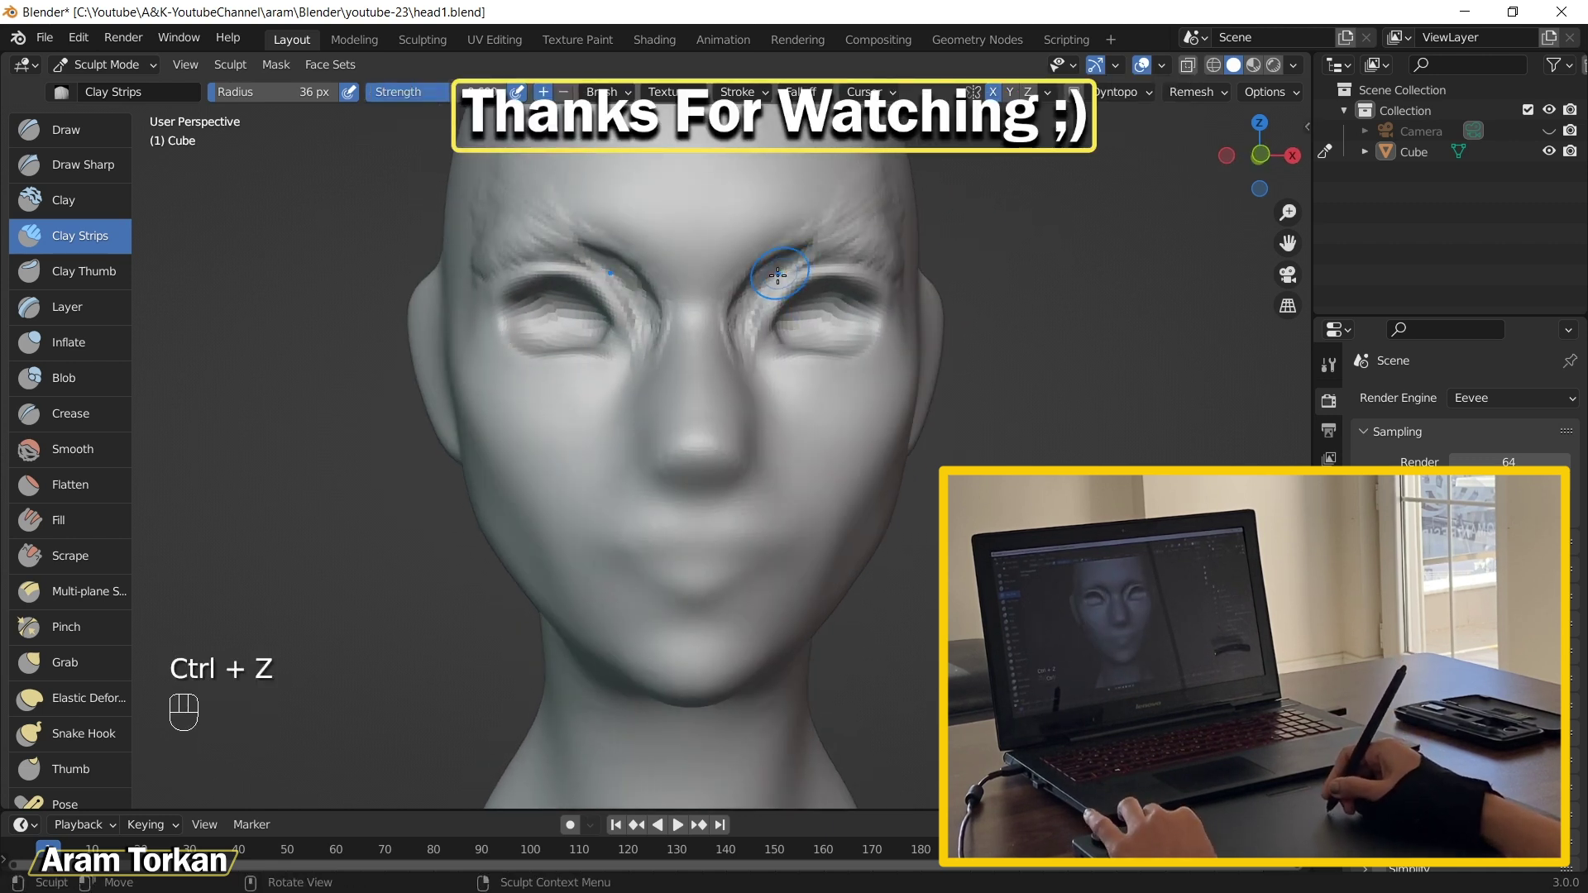